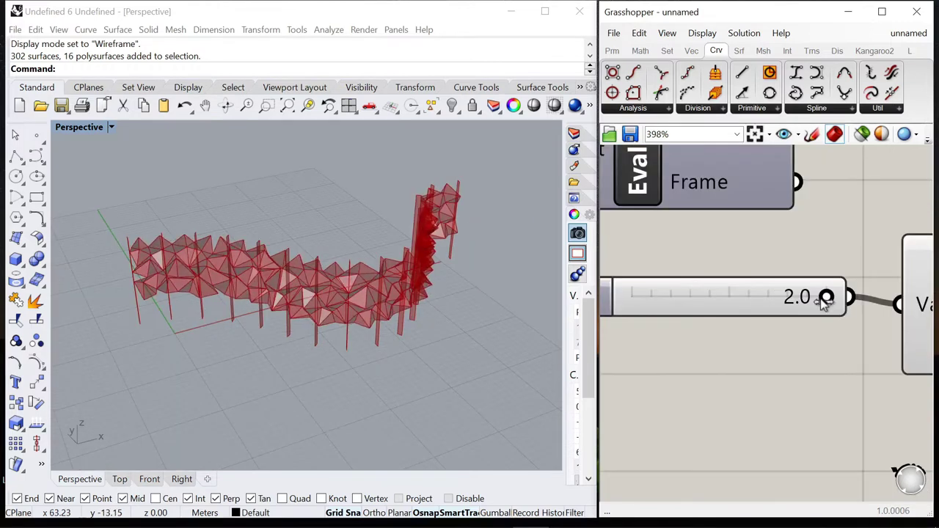
# Step: Vary the number sliders of the finished definition, including the Perp Frames count, to preview the faceted wall
pyautogui.moveTo(352, 308); pyautogui.dragTo(597, 349, button='right')
pyautogui.moveTo(827, 299); pyautogui.dragTo(722, 300)
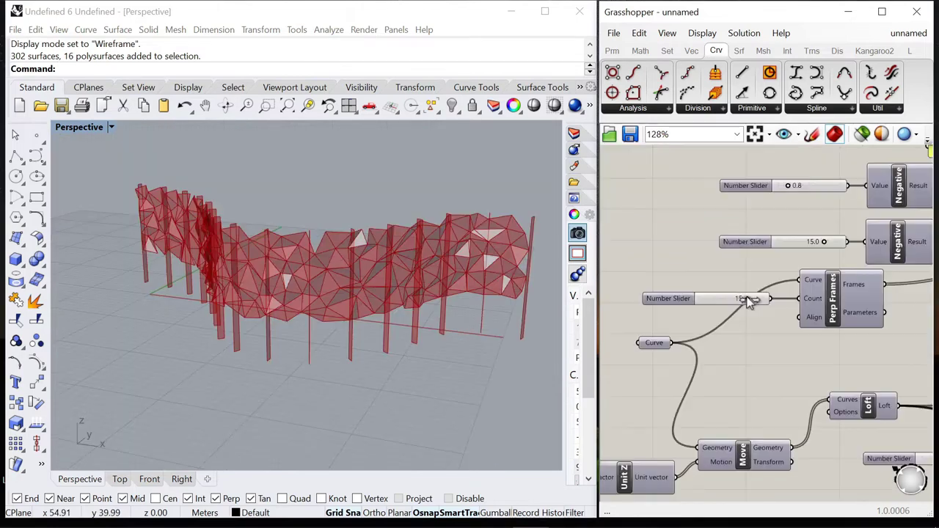
pyautogui.moveTo(750, 303)
pyautogui.mouseDown()
pyautogui.moveTo(765, 307)
pyautogui.moveTo(729, 300)
pyautogui.moveTo(756, 308)
pyautogui.mouseUp()
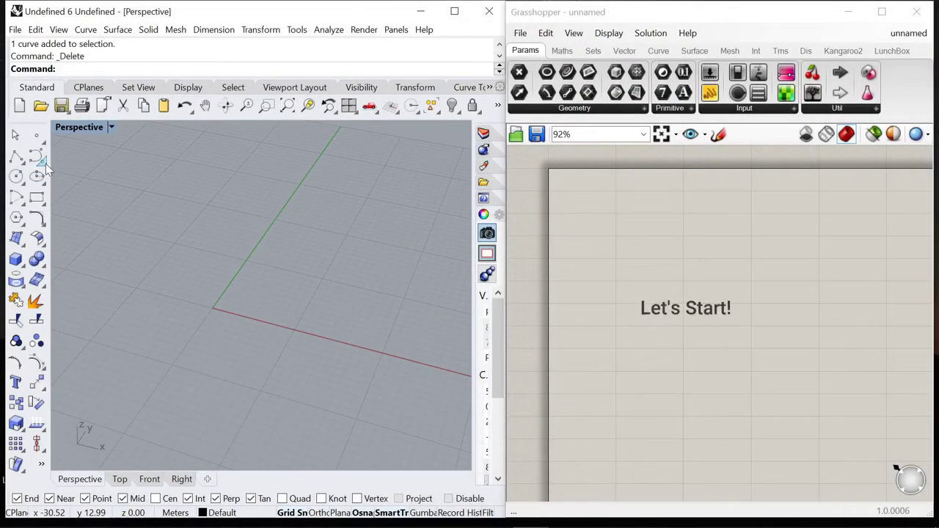
# Step: Draw a wavy interpolated curve on the ground plane from near the origin to about x = 51 m, y = 0
pyautogui.click(43, 163)
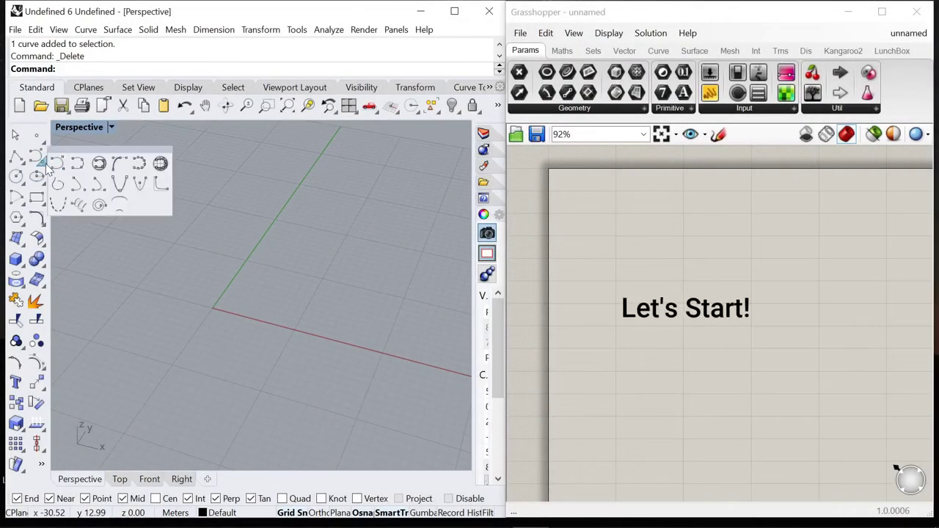
pyautogui.click(60, 159)
pyautogui.click(210, 290)
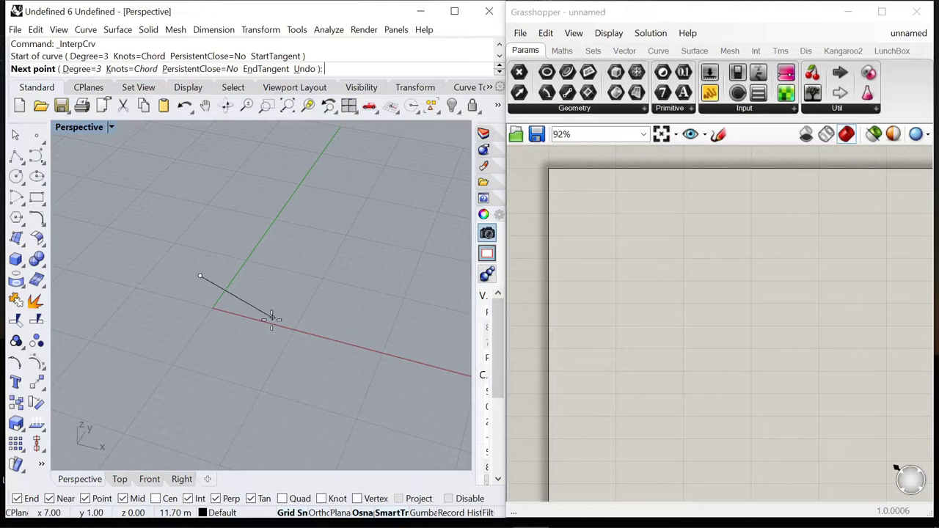
pyautogui.click(257, 304)
pyautogui.scroll(-5, 263, 311)
pyautogui.scroll(5, 275, 330)
pyautogui.click(274, 336)
pyautogui.scroll(-5, 271, 332)
pyautogui.scroll(5, 251, 309)
pyautogui.click(245, 313)
pyautogui.click(304, 340)
pyautogui.moveTo(304, 339); pyautogui.dragTo(328, 301, button='right')
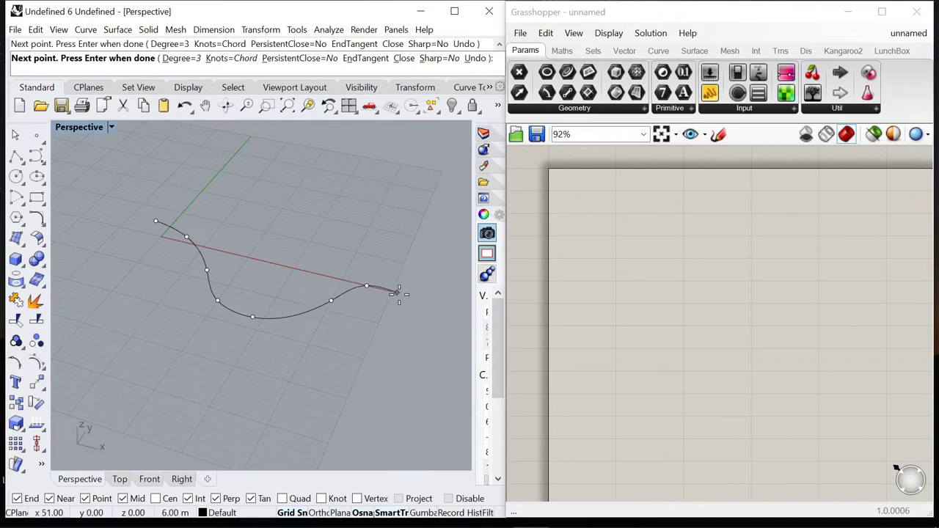
pyautogui.press('Return')
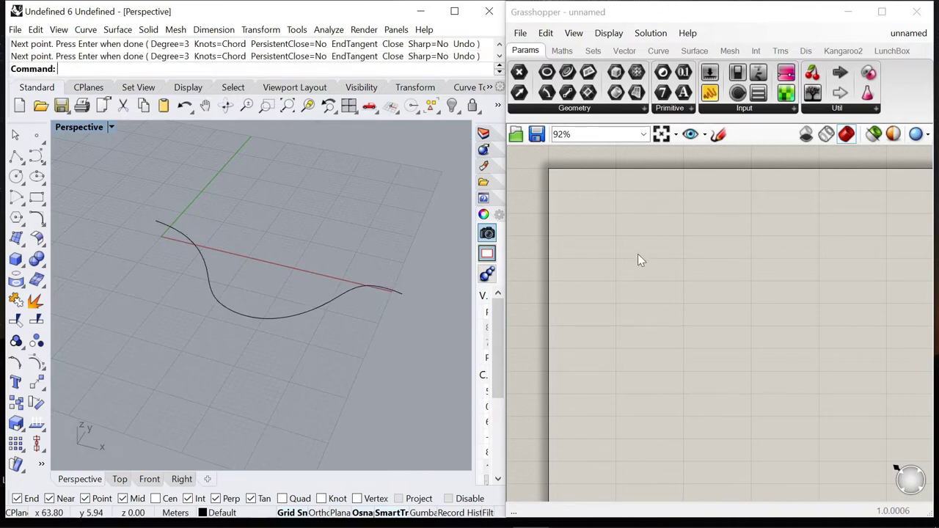
# Step: Add a Curve parameter to the Grasshopper canvas and reference the drawn Rhino curve in it
pyautogui.doubleClick(637, 249)
pyautogui.write('curve')
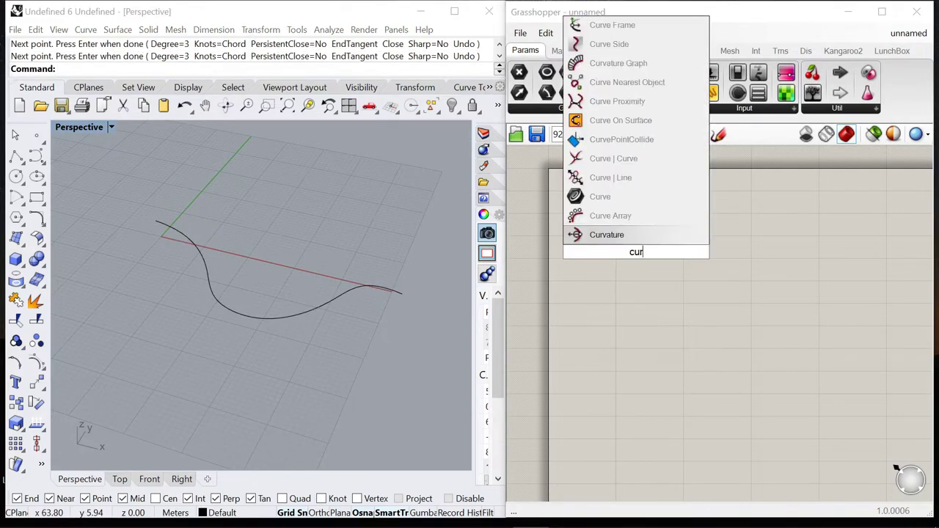
pyautogui.press('Return')
pyautogui.rightClick(637, 253)
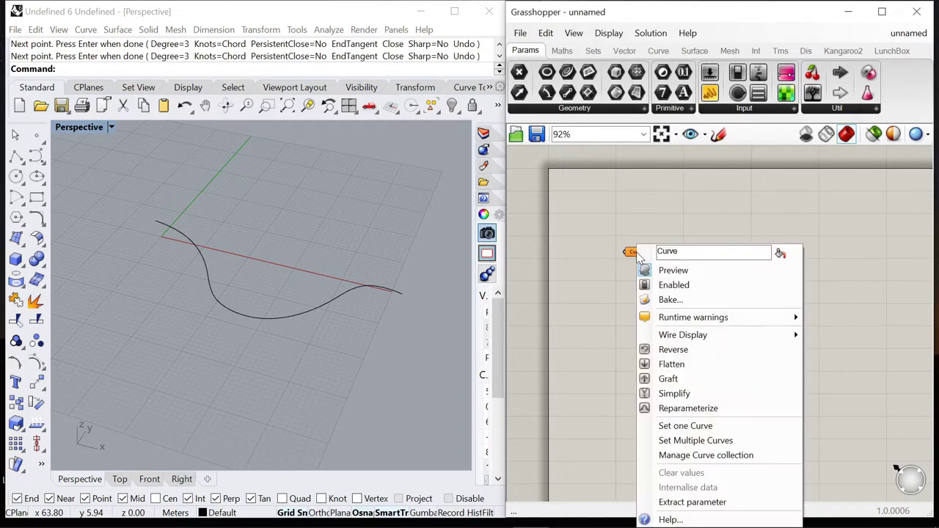
pyautogui.click(680, 425)
pyautogui.click(309, 316)
pyautogui.scroll(3, 639, 265)
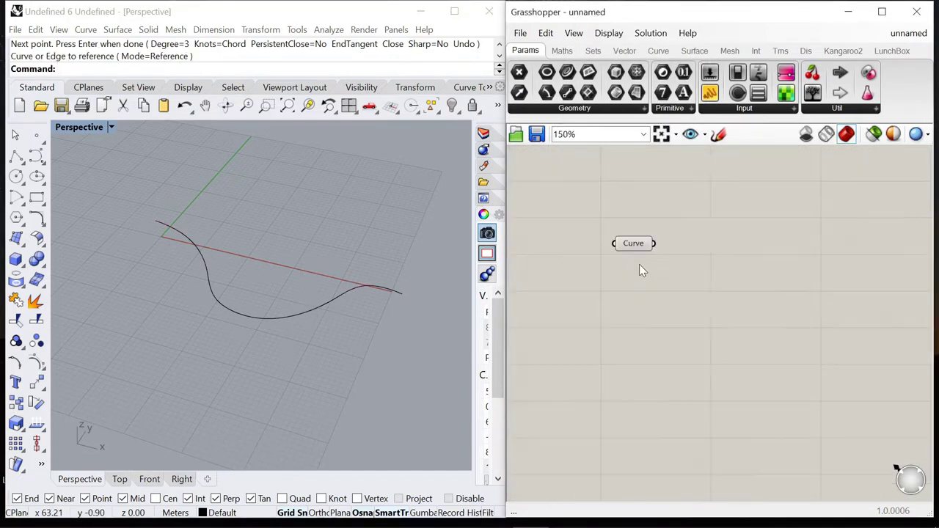
pyautogui.rightClick(632, 242)
pyautogui.click(683, 459)
pyautogui.scroll(-2, 671, 312)
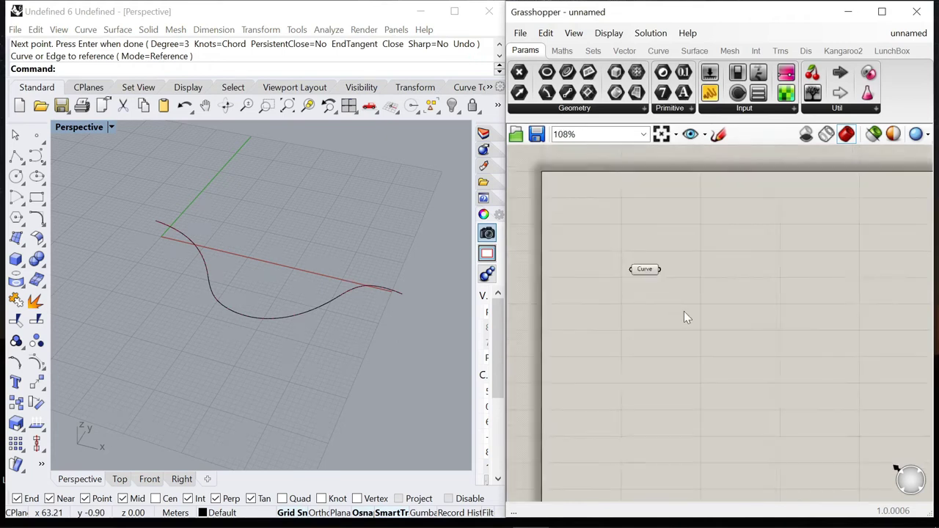
# Step: Add a Move component beside the Curve parameter and feed the curve into its Geometry input
pyautogui.scroll(-5, 670, 287)
pyautogui.scroll(5, 734, 353)
pyautogui.doubleClick(734, 358)
pyautogui.write('move')
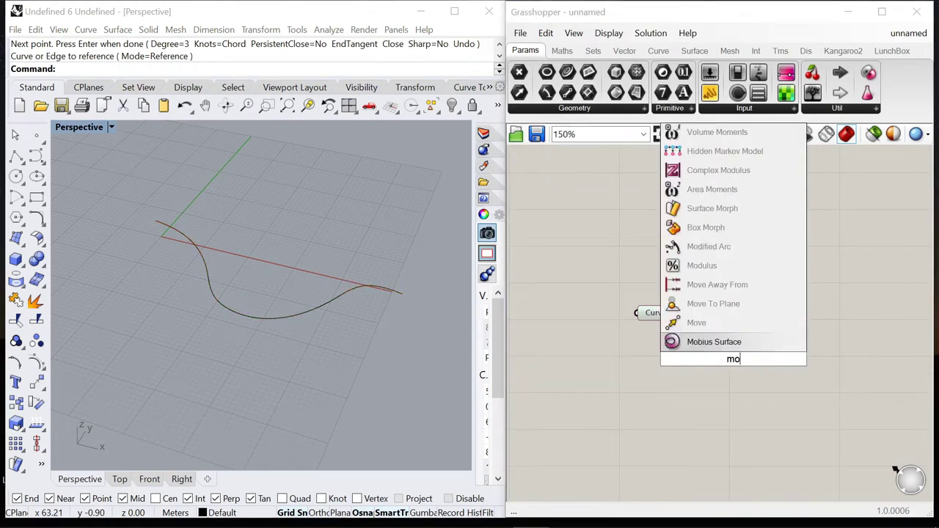
pyautogui.press('Return')
pyautogui.scroll(2, 682, 318)
pyautogui.moveTo(686, 372); pyautogui.dragTo(752, 318)
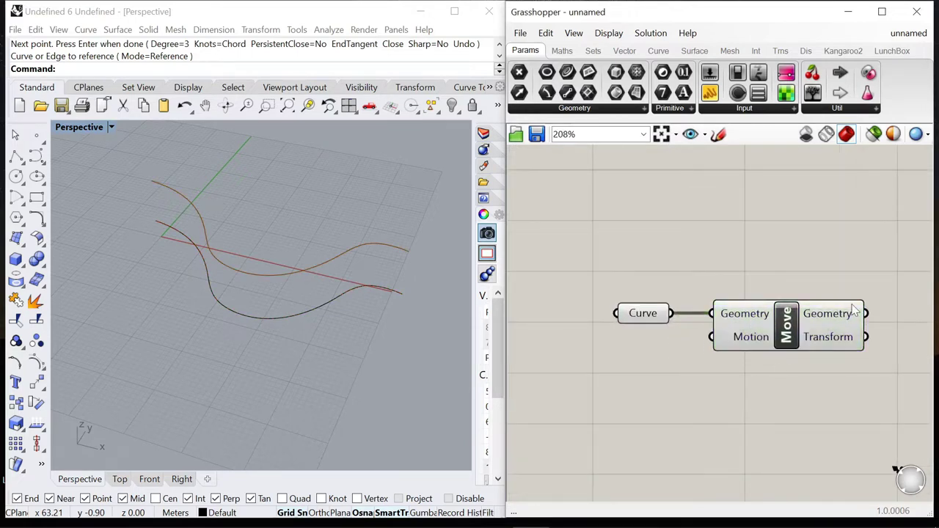
# Step: Add a Unit Z vector component below the Curve parameter and connect it to Move's Motion input
pyautogui.moveTo(633, 411); pyautogui.dragTo(730, 366, button='right')
pyautogui.doubleClick(730, 366)
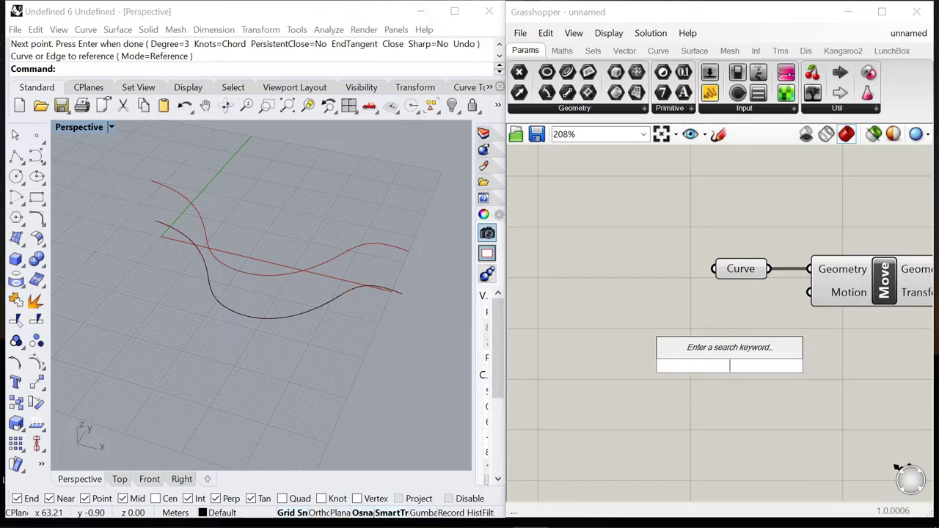
pyautogui.write('z')
pyautogui.press('Return')
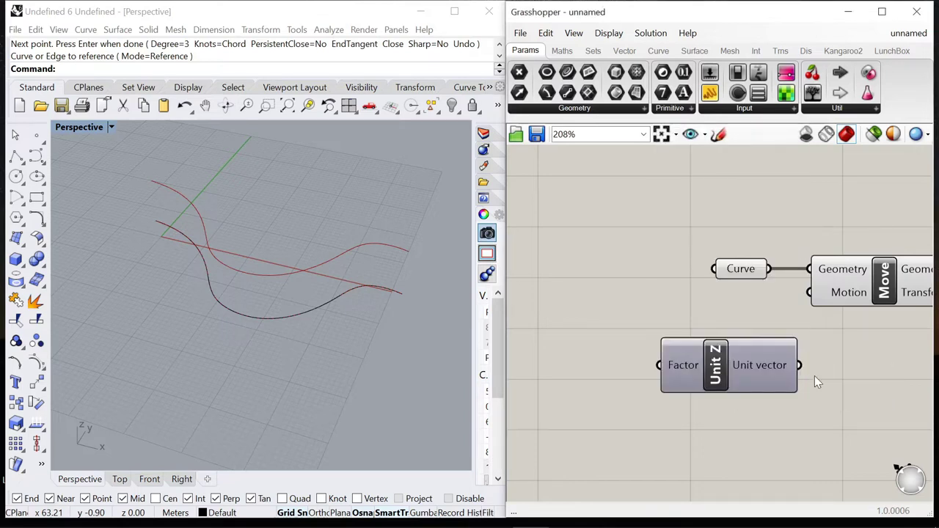
pyautogui.moveTo(818, 334); pyautogui.dragTo(810, 293)
pyautogui.moveTo(730, 370); pyautogui.dragTo(717, 330)
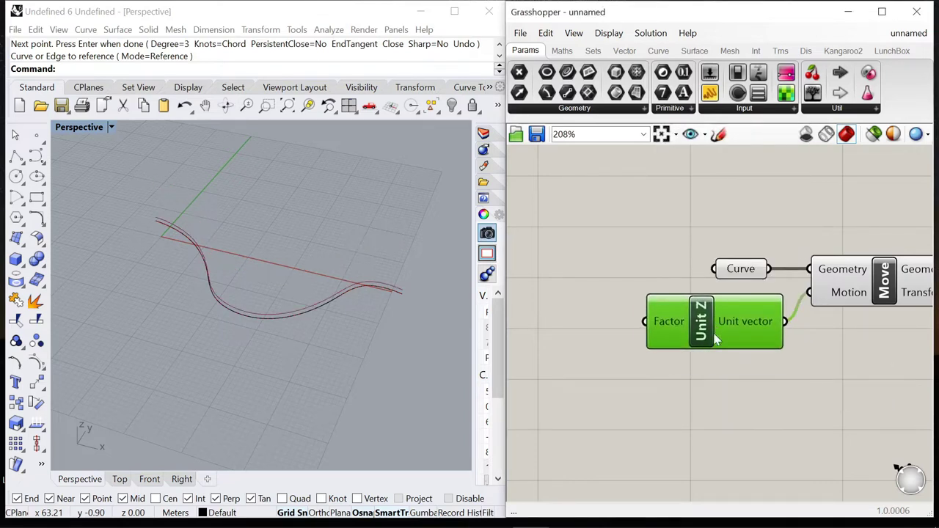
# Step: Add an integer number slider starting at 0, connect it to Unit Z's Factor input, and set it to 5
pyautogui.scroll(-5, 838, 315)
pyautogui.scroll(5, 662, 339)
pyautogui.doubleClick(661, 336)
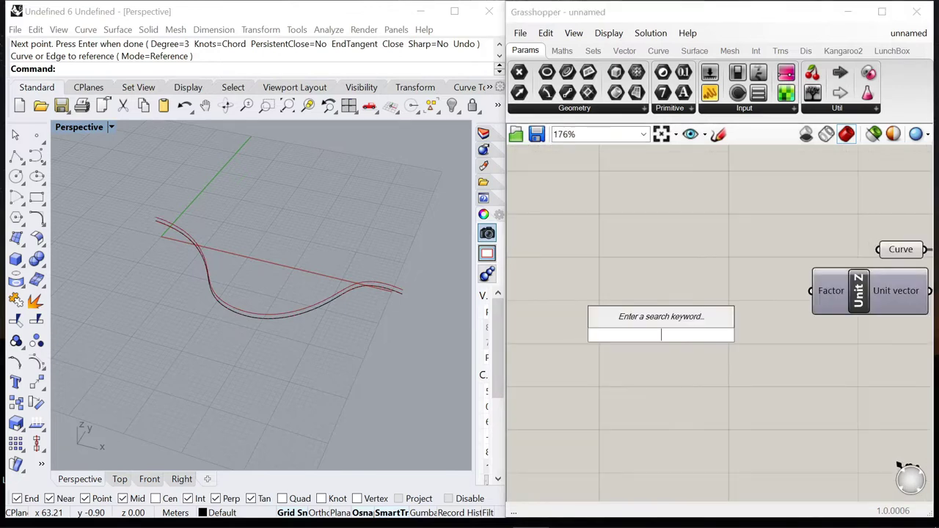
pyautogui.write('0<2')
pyautogui.press('Return')
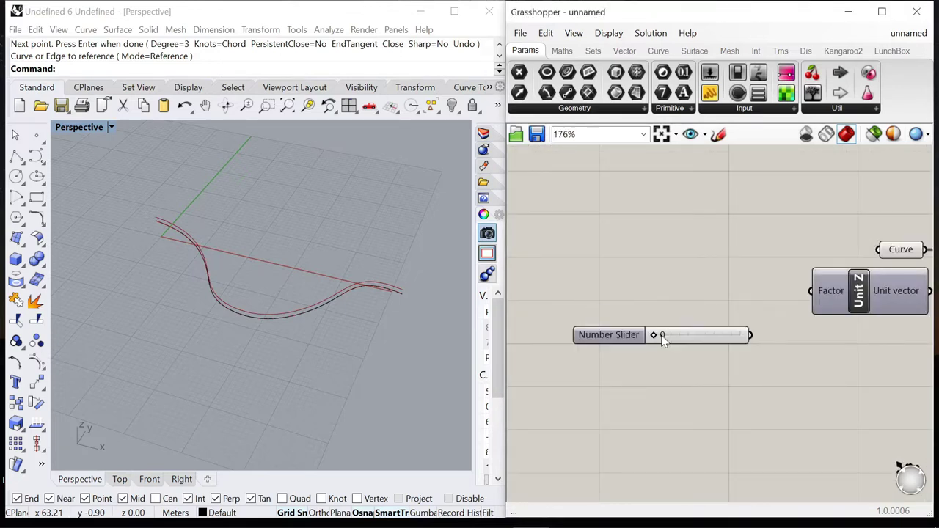
pyautogui.moveTo(644, 336); pyautogui.dragTo(658, 297)
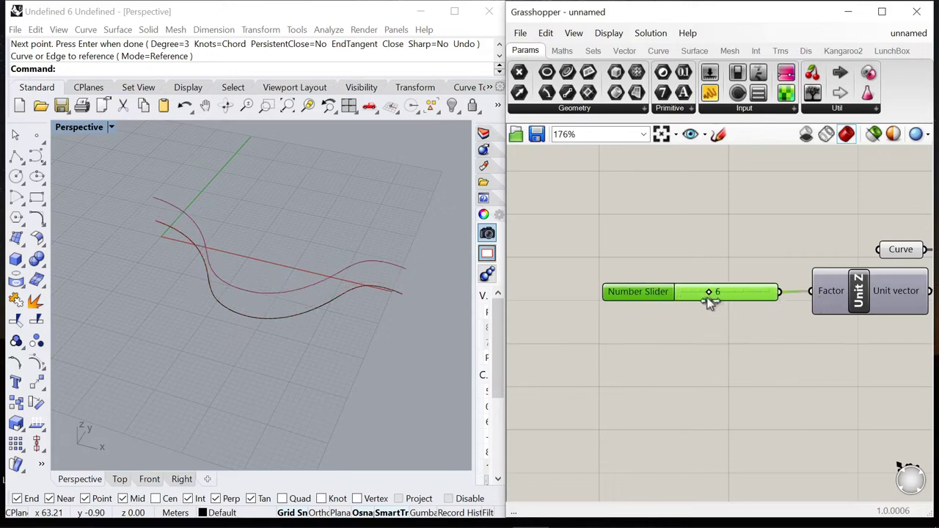
pyautogui.moveTo(707, 301); pyautogui.dragTo(704, 301)
# Step: Duplicate the slider below the first, connect the copy to Unit Z's Factor input as well, and set it to 15
pyautogui.moveTo(649, 293); pyautogui.dragTo(672, 308)
pyautogui.scroll(3, 673, 323)
pyautogui.scroll(1, 743, 301)
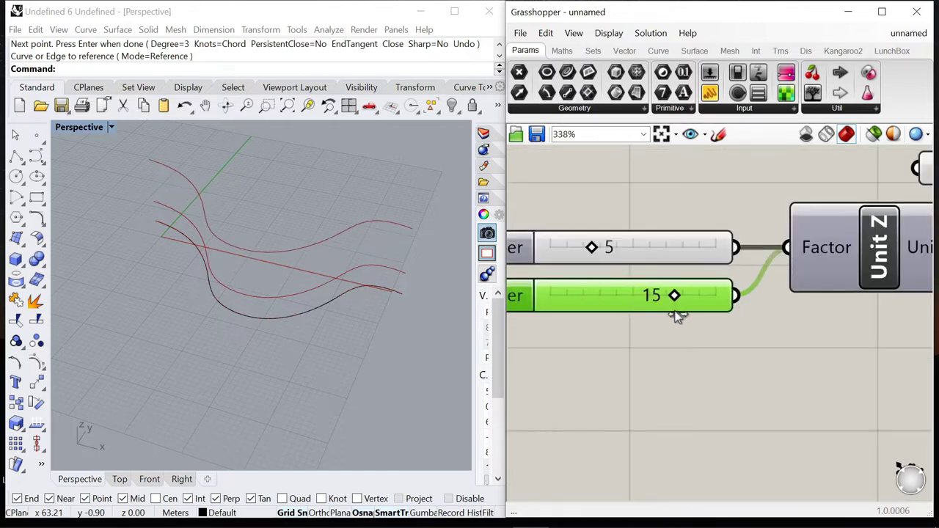
pyautogui.click(664, 319)
# Step: Add a Loft component and connect Move's Geometry output to its Curves input to surface between the two moved curves
pyautogui.scroll(-4, 661, 293)
pyautogui.scroll(2, 778, 269)
pyautogui.click(772, 262)
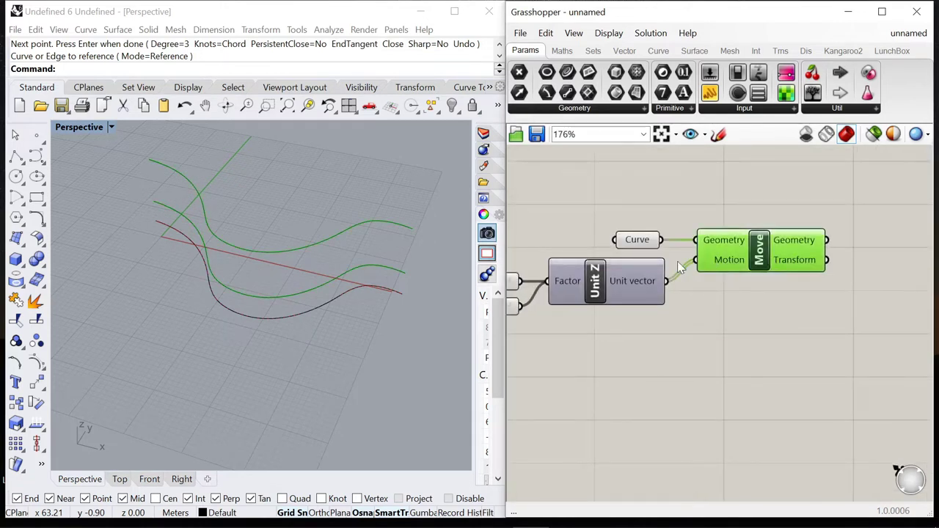
pyautogui.scroll(-1, 676, 265)
pyautogui.scroll(2, 839, 253)
pyautogui.doubleClick(838, 253)
pyautogui.write('lo')
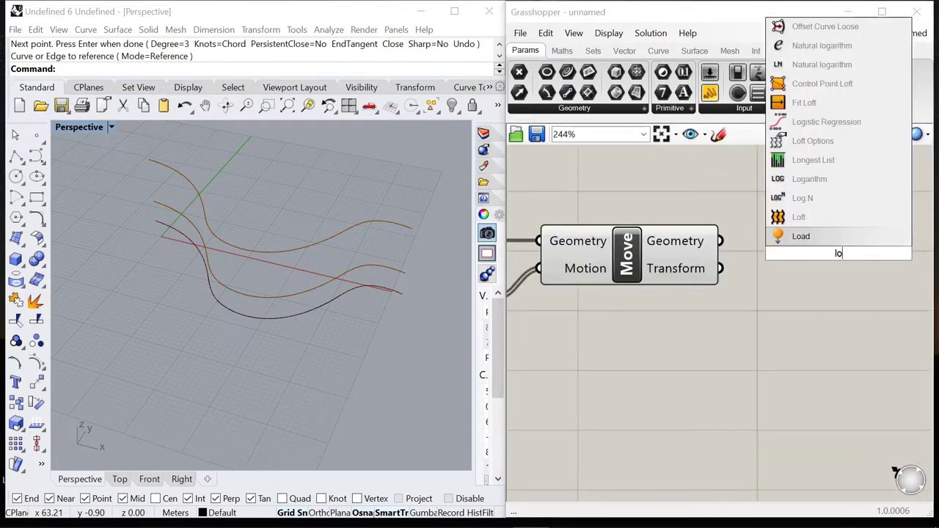
pyautogui.write('ft')
pyautogui.press('Return')
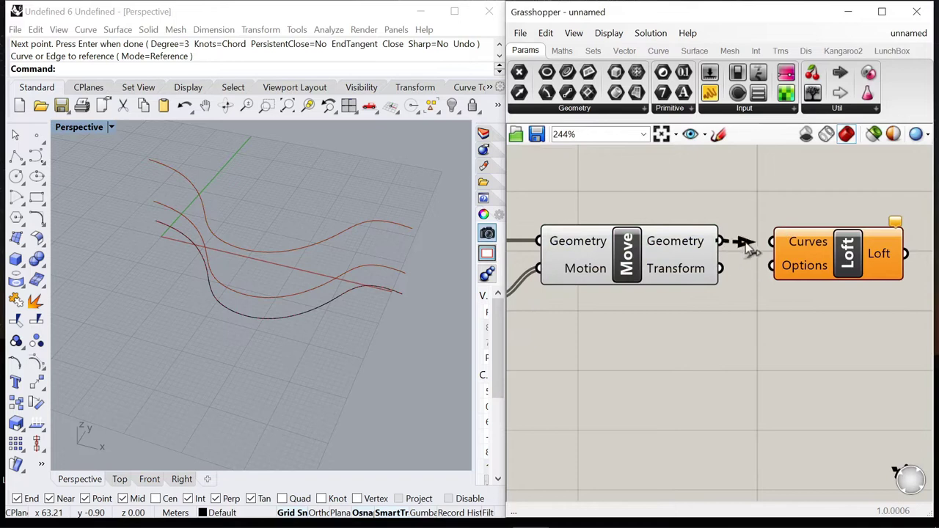
pyautogui.moveTo(746, 243); pyautogui.dragTo(771, 242)
pyautogui.scroll(7, 403, 226)
pyautogui.scroll(-8, 391, 236)
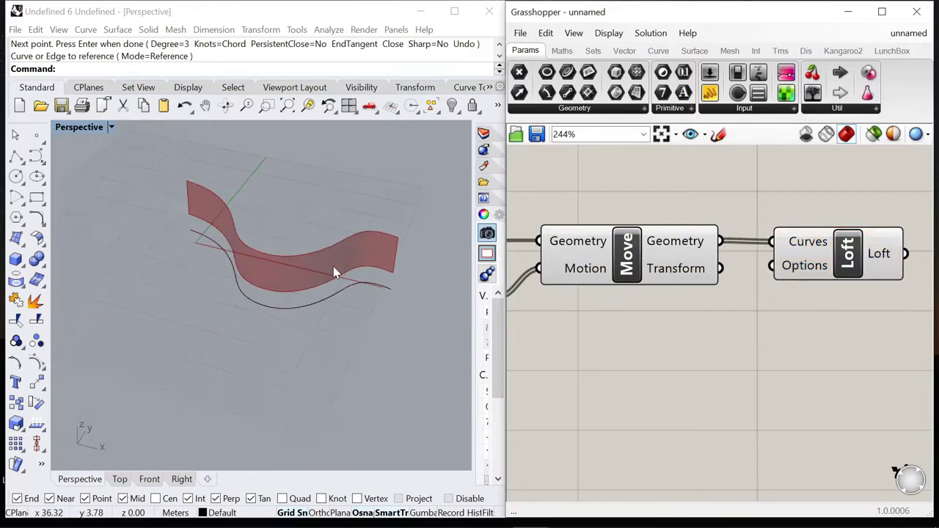
pyautogui.moveTo(334, 266); pyautogui.dragTo(329, 262, button='right')
pyautogui.click(813, 262)
pyautogui.click(799, 331)
# Step: Add a Populate Geometry component beside Loft and connect the lofted surface to its Geometry input
pyautogui.scroll(-2, 684, 229)
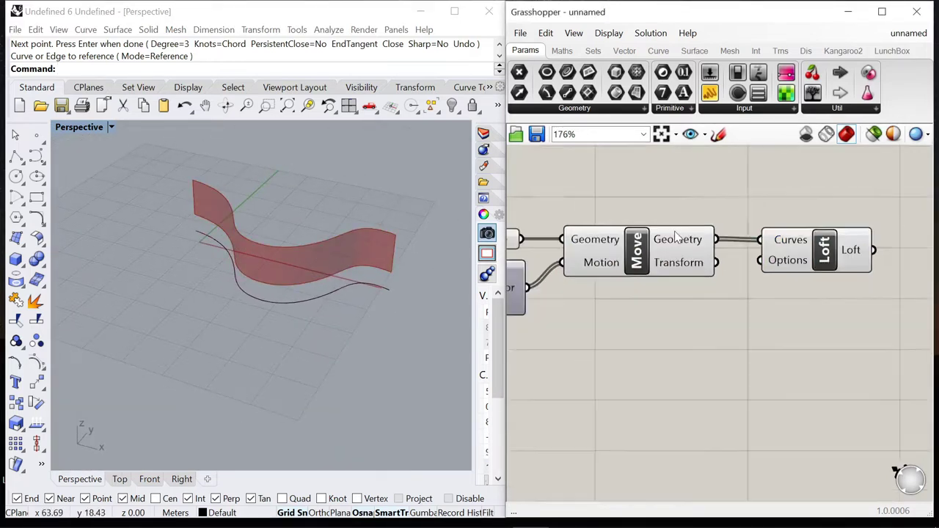
pyautogui.scroll(-3, 676, 237)
pyautogui.scroll(3, 714, 242)
pyautogui.scroll(-3, 677, 316)
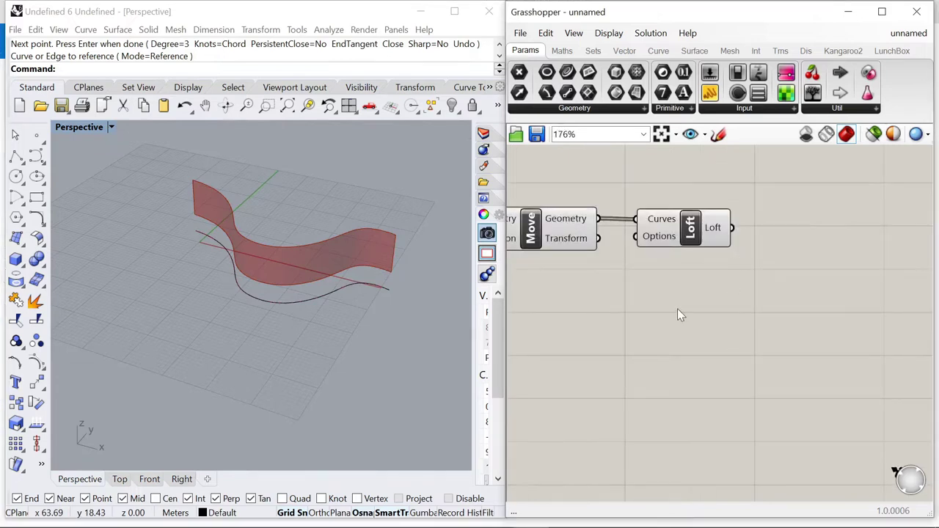
pyautogui.click(564, 50)
pyautogui.click(593, 51)
pyautogui.click(619, 51)
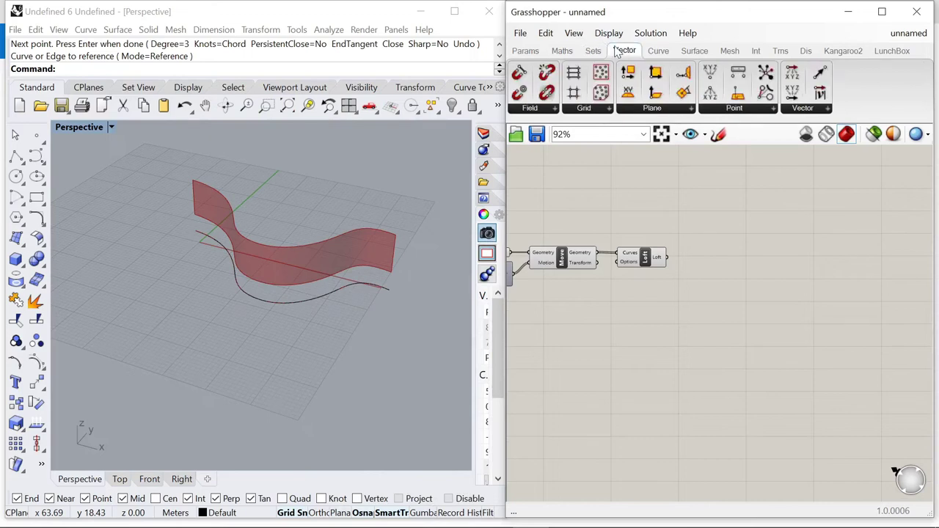
pyautogui.click(599, 111)
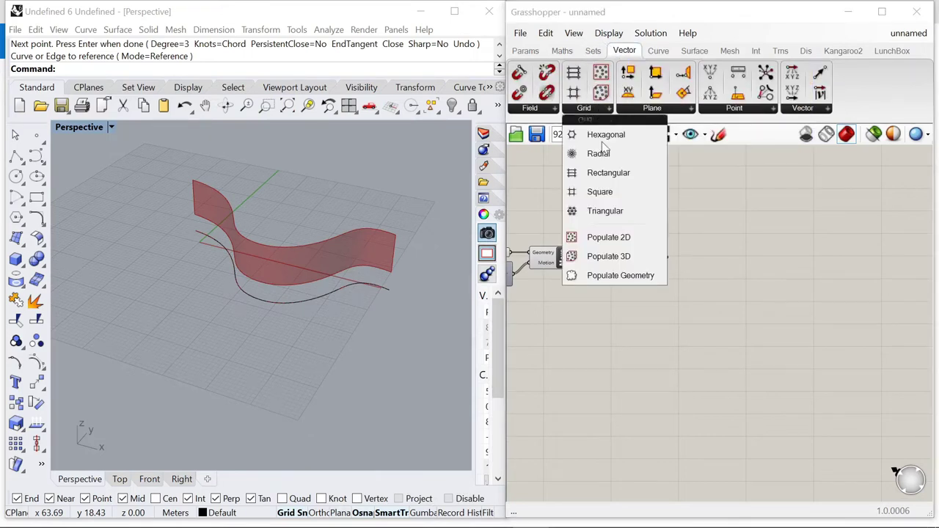
pyautogui.click(625, 276)
pyautogui.click(707, 282)
pyautogui.scroll(3, 686, 265)
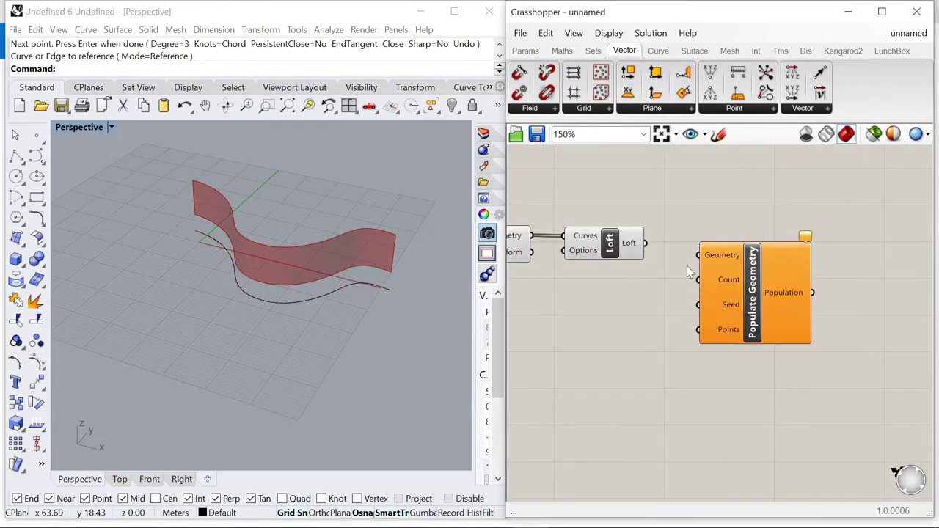
pyautogui.moveTo(694, 253); pyautogui.dragTo(695, 254)
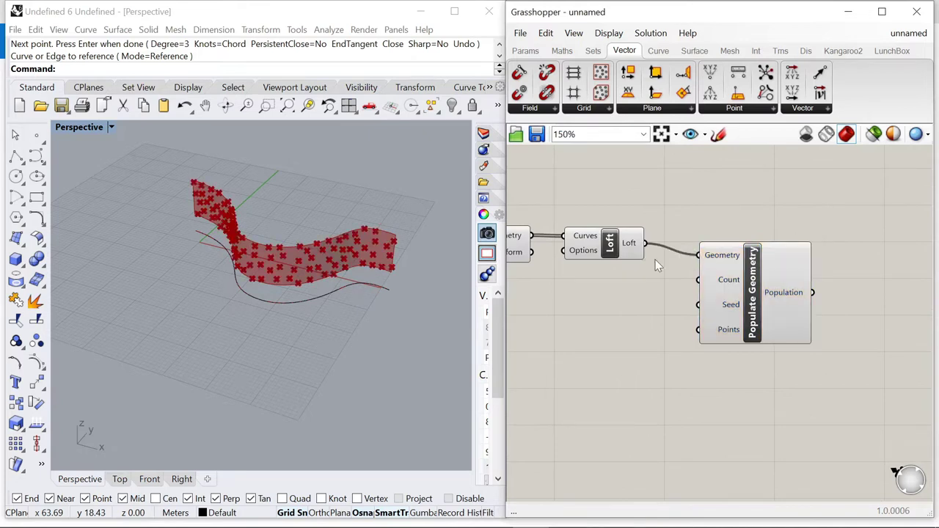
# Step: Create a number slider ranging from 0 to 100 and place it next to Populate Geometry's Count input
pyautogui.scroll(5, 259, 261)
pyautogui.moveTo(261, 262); pyautogui.dragTo(388, 262, button='right')
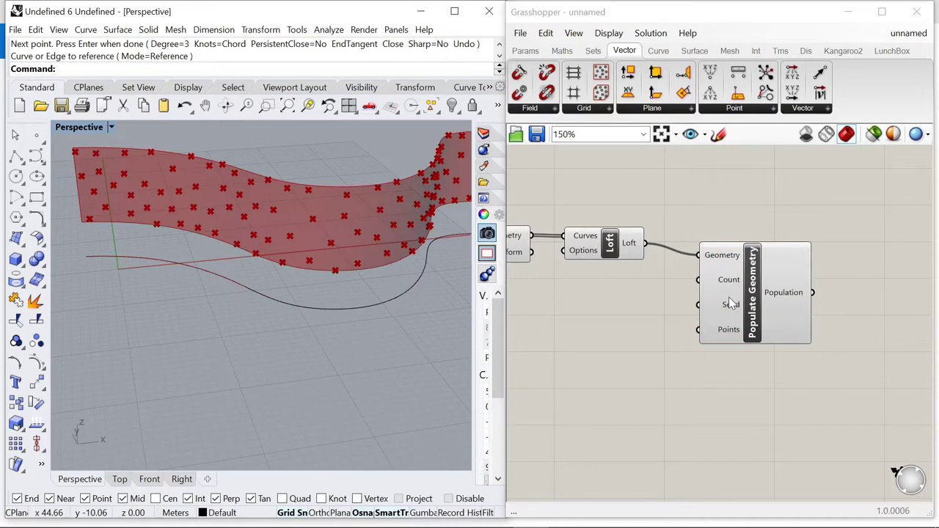
pyautogui.doubleClick(638, 313)
pyautogui.write('0<100')
pyautogui.press('Return')
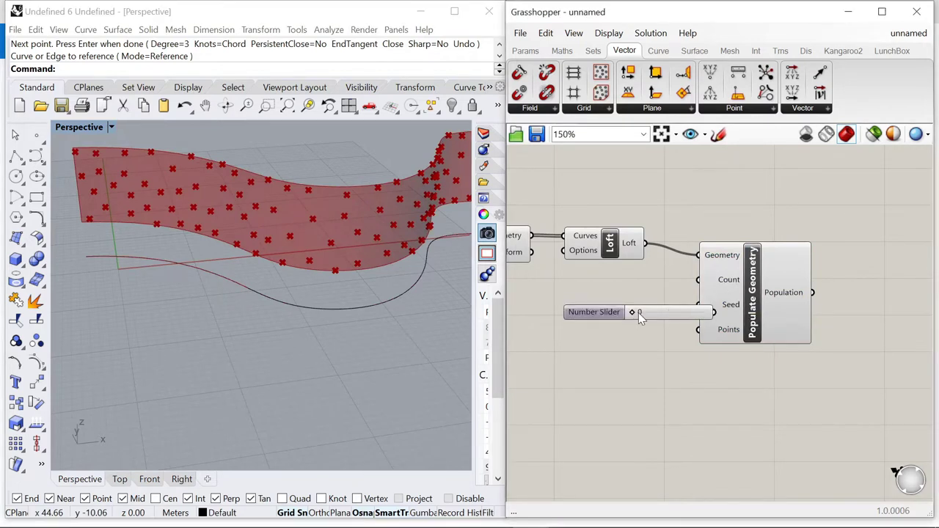
pyautogui.scroll(-1, 608, 320)
pyautogui.moveTo(605, 321); pyautogui.dragTo(667, 311, button='right')
pyautogui.moveTo(660, 293); pyautogui.dragTo(629, 260)
pyautogui.moveTo(656, 300); pyautogui.dragTo(628, 274)
pyautogui.scroll(3, 740, 277)
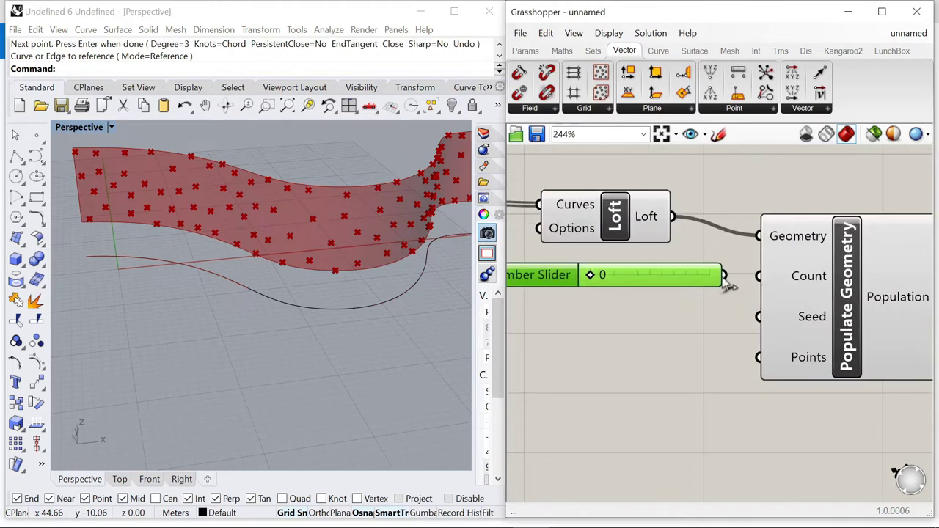
# Step: Connect the new slider to Populate Geometry's Count input and set the point count to 60
pyautogui.moveTo(724, 276); pyautogui.dragTo(759, 276)
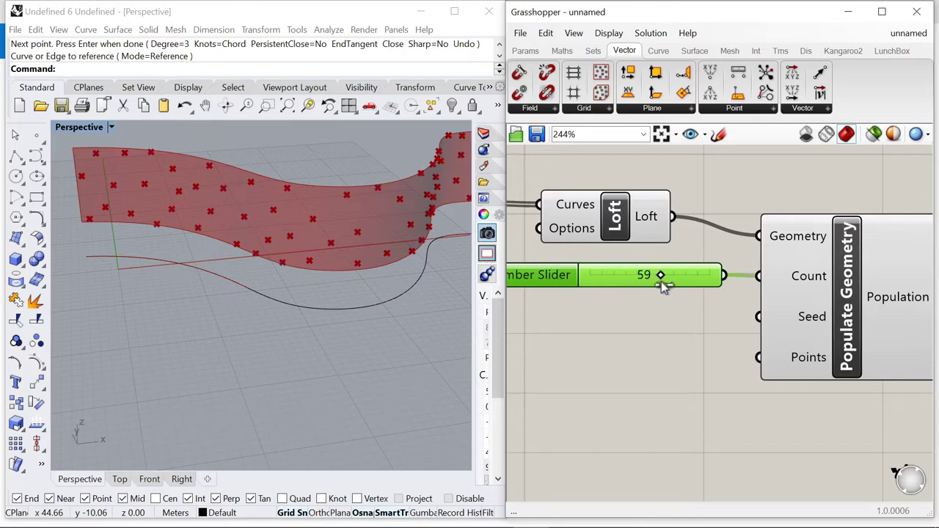
pyautogui.moveTo(661, 285); pyautogui.dragTo(662, 286)
pyautogui.scroll(-3, 364, 286)
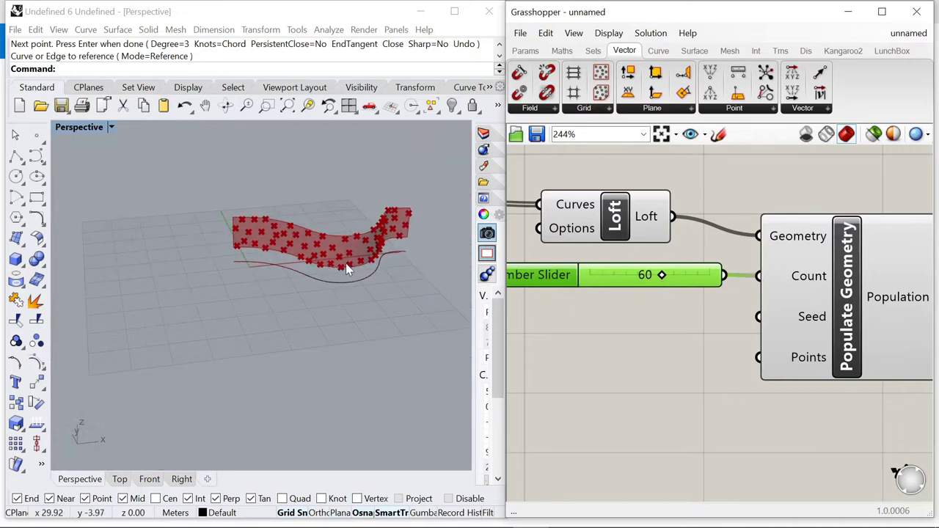
pyautogui.scroll(-5, 708, 251)
pyautogui.scroll(3, 708, 261)
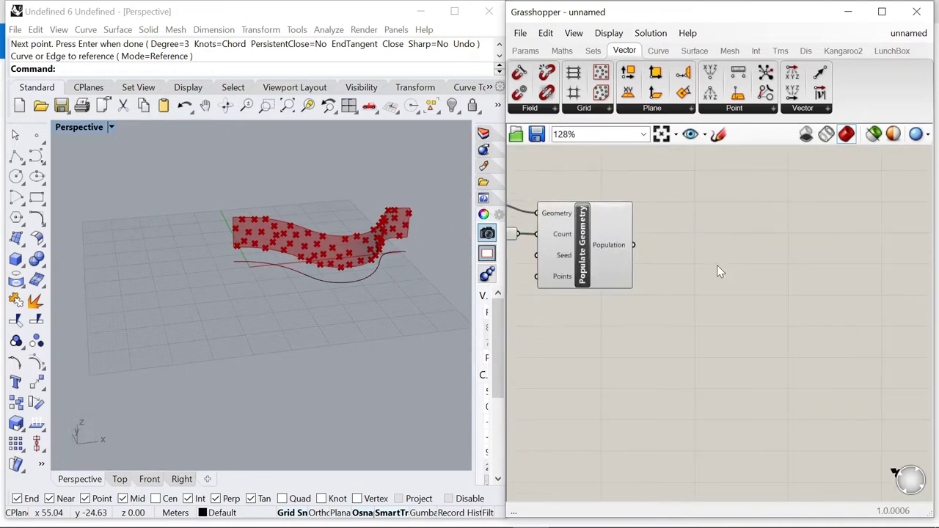
# Step: Add a Voronoi 3D component beside Populate Geometry and connect the Population output to its Points input
pyautogui.doubleClick(717, 265)
pyautogui.write('voronoi')
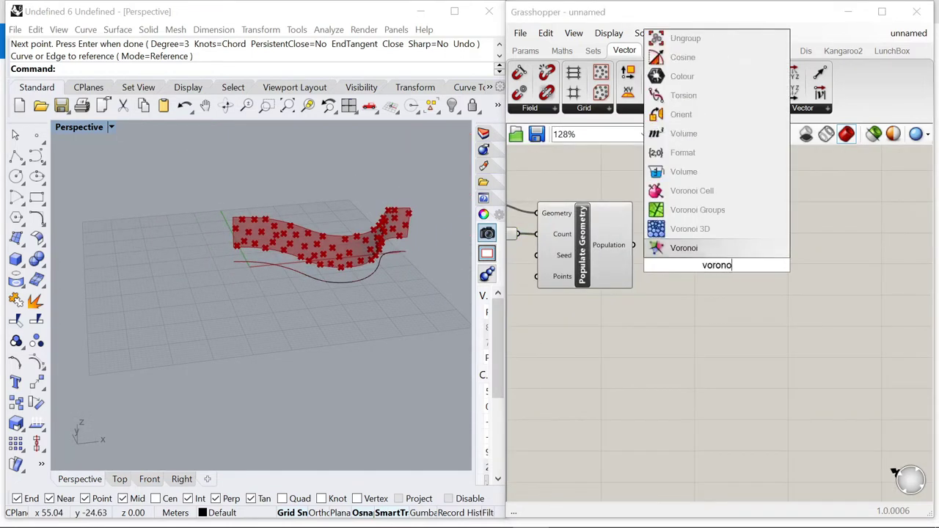
pyautogui.click(691, 230)
pyautogui.scroll(2, 626, 254)
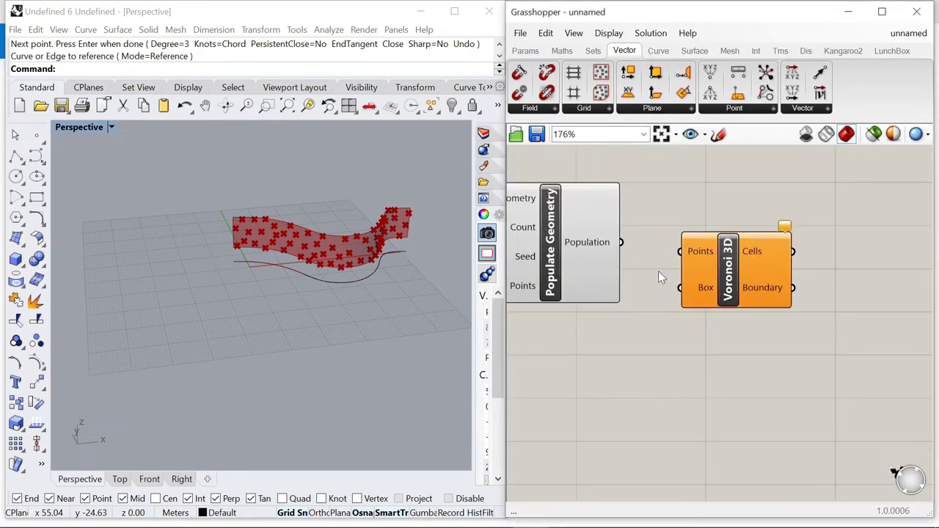
pyautogui.scroll(-2, 659, 277)
pyautogui.moveTo(715, 272); pyautogui.dragTo(758, 271)
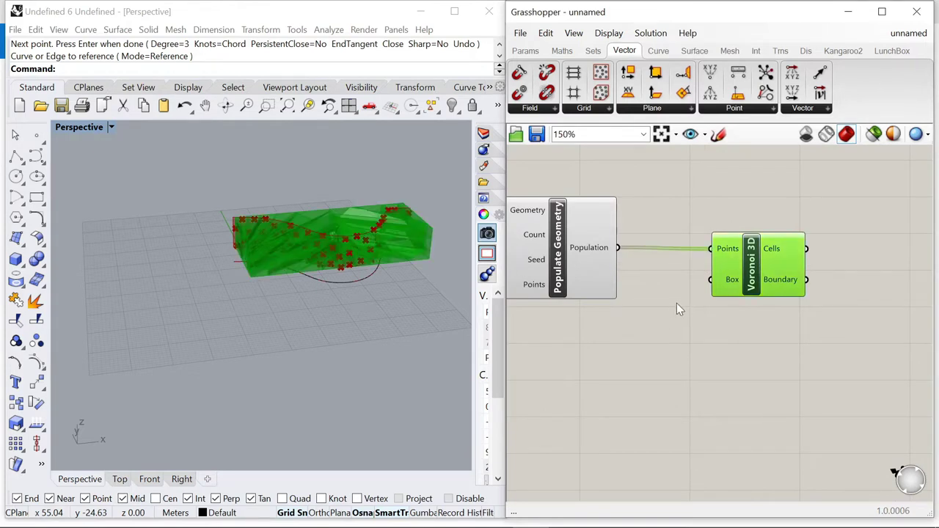
# Step: Reposition the Voronoi 3D component farther from Populate Geometry
pyautogui.moveTo(315, 297); pyautogui.dragTo(340, 307, button='right')
pyautogui.scroll(7, 247, 250)
pyautogui.moveTo(216, 270); pyautogui.dragTo(257, 279, button='right')
pyautogui.scroll(-5, 188, 272)
pyautogui.scroll(-2, 648, 262)
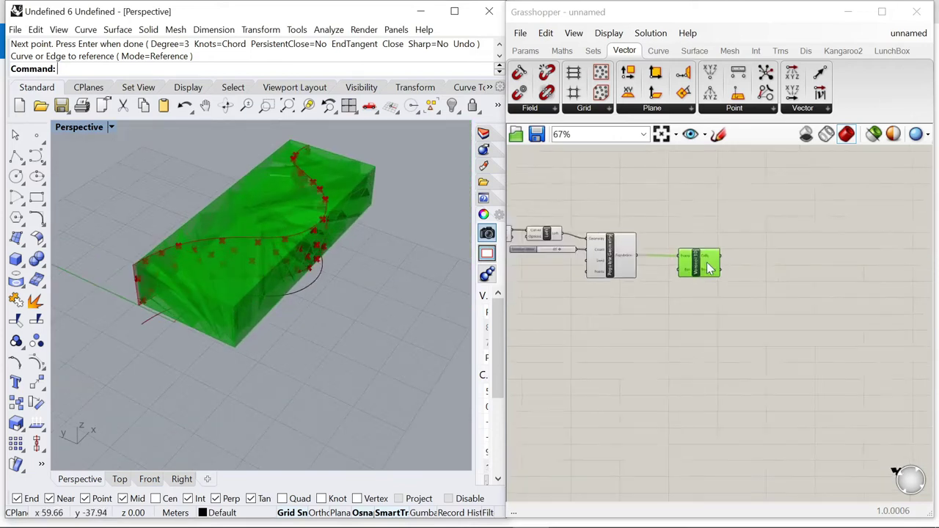
pyautogui.scroll(1, 767, 270)
pyautogui.moveTo(766, 270); pyautogui.dragTo(806, 269)
pyautogui.click(685, 302)
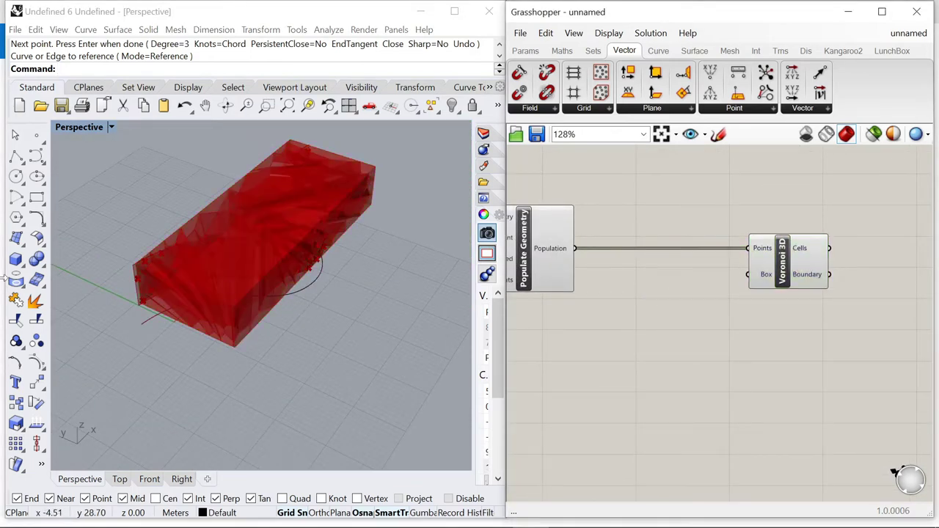
# Step: Define one box for Voronoi 3D's Box input, drawn around the wall with a height of about 14 m
pyautogui.scroll(2, 766, 280)
pyautogui.rightClick(761, 273)
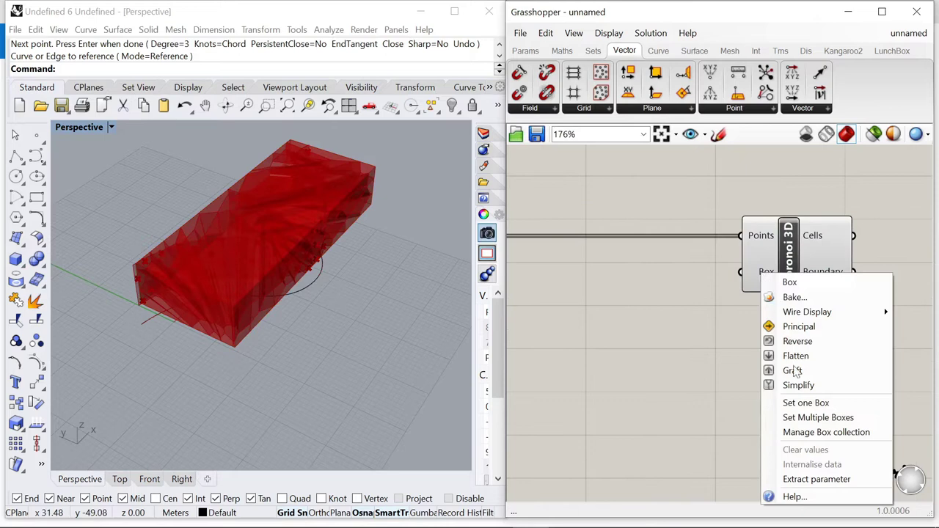
pyautogui.click(813, 405)
pyautogui.scroll(-5, 239, 303)
pyautogui.scroll(8, 152, 296)
pyautogui.scroll(-5, 159, 301)
pyautogui.click(182, 319)
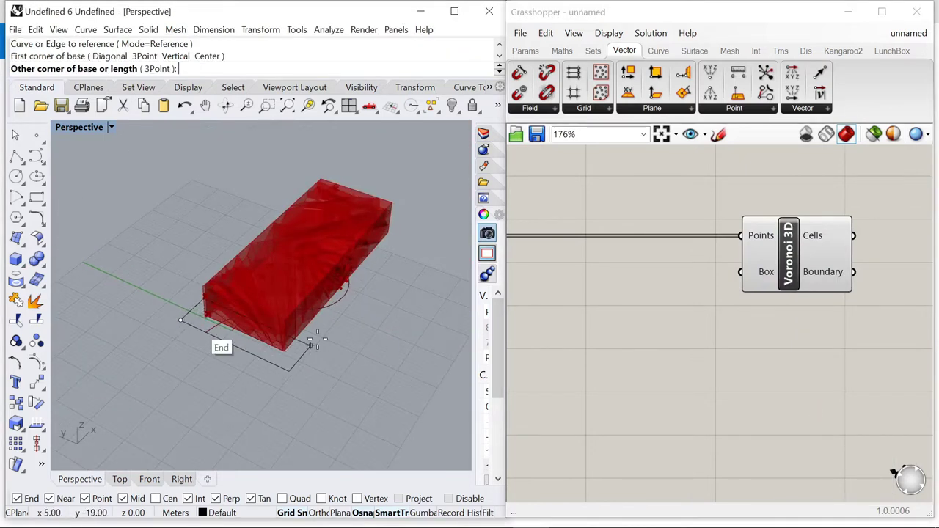
pyautogui.click(413, 224)
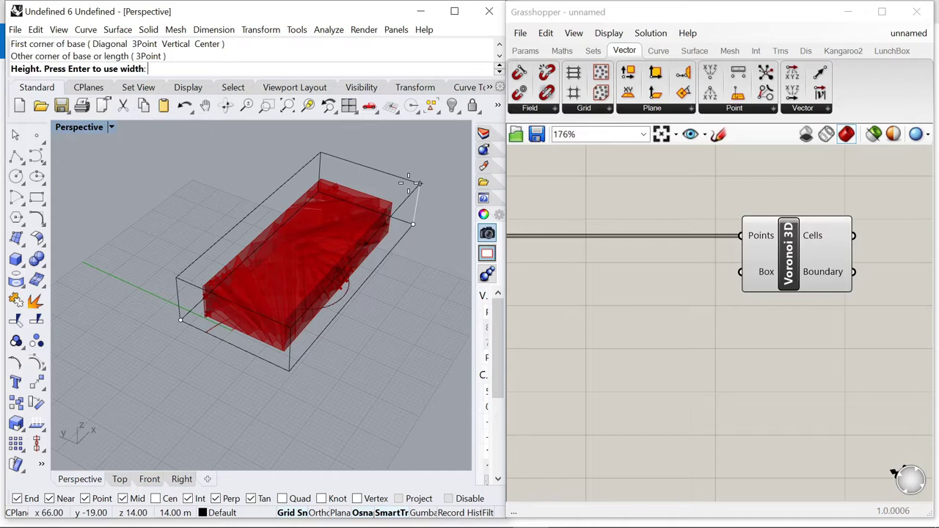
pyautogui.click(409, 184)
pyautogui.moveTo(390, 277); pyautogui.dragTo(383, 231, button='right')
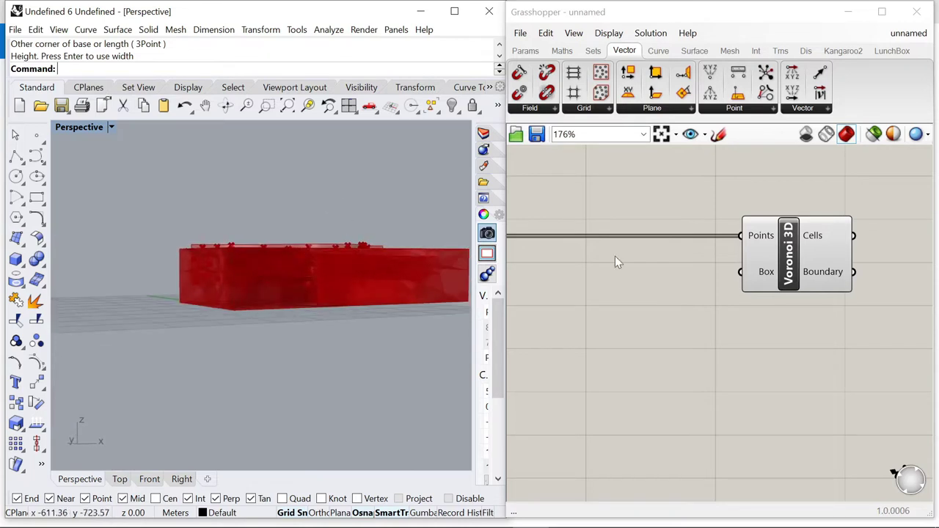
pyautogui.moveTo(409, 294); pyautogui.dragTo(440, 290, button='right')
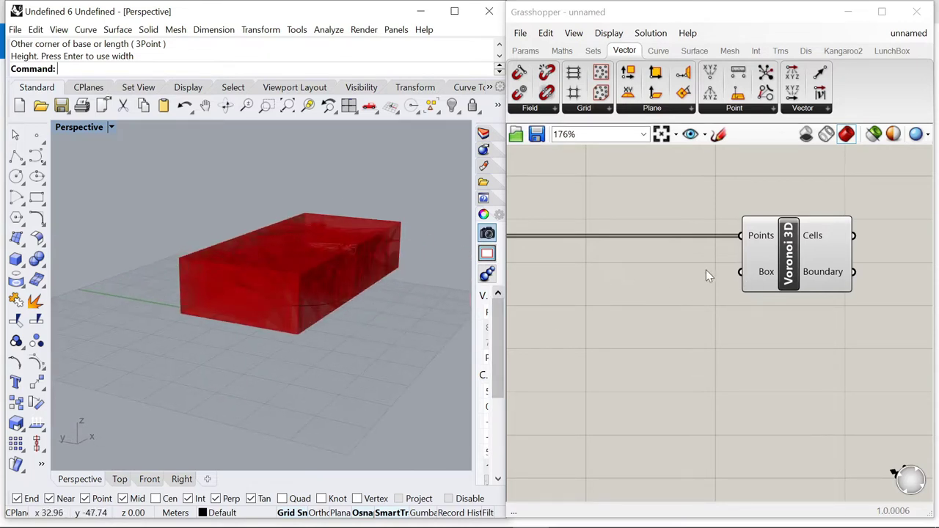
# Step: Redefine Voronoi 3D's Box input with a box about 17 m high that encloses the whole populated wall
pyautogui.rightClick(765, 279)
pyautogui.click(792, 417)
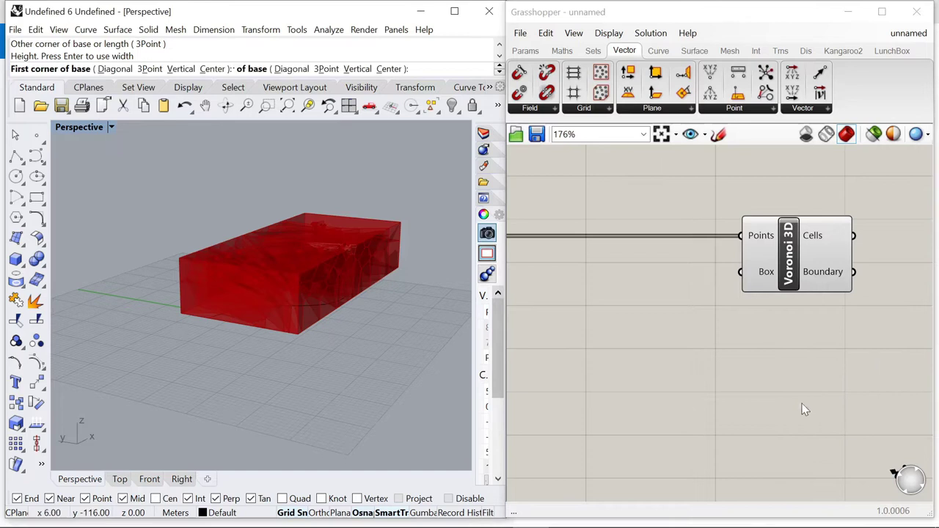
pyautogui.scroll(3, 194, 320)
pyautogui.click(161, 319)
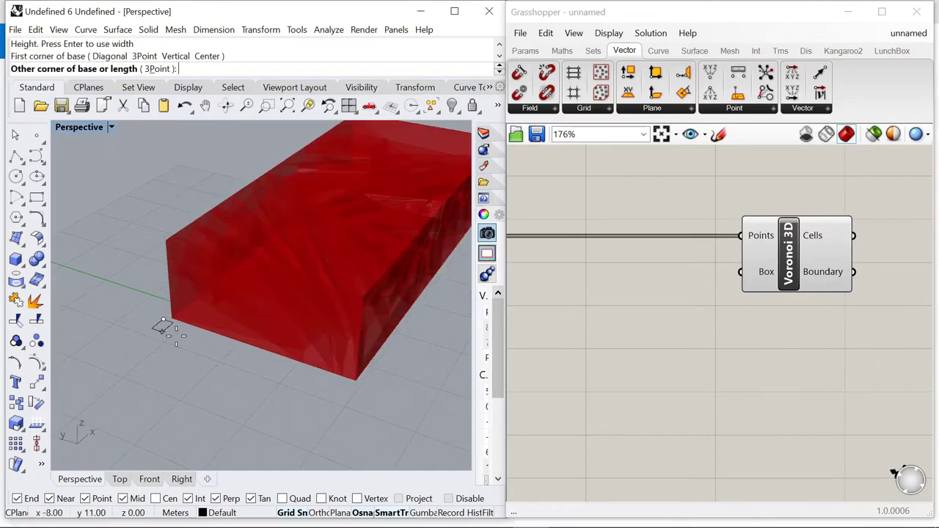
pyautogui.scroll(-3, 159, 321)
pyautogui.click(365, 255)
pyautogui.moveTo(364, 254); pyautogui.dragTo(413, 239, button='right')
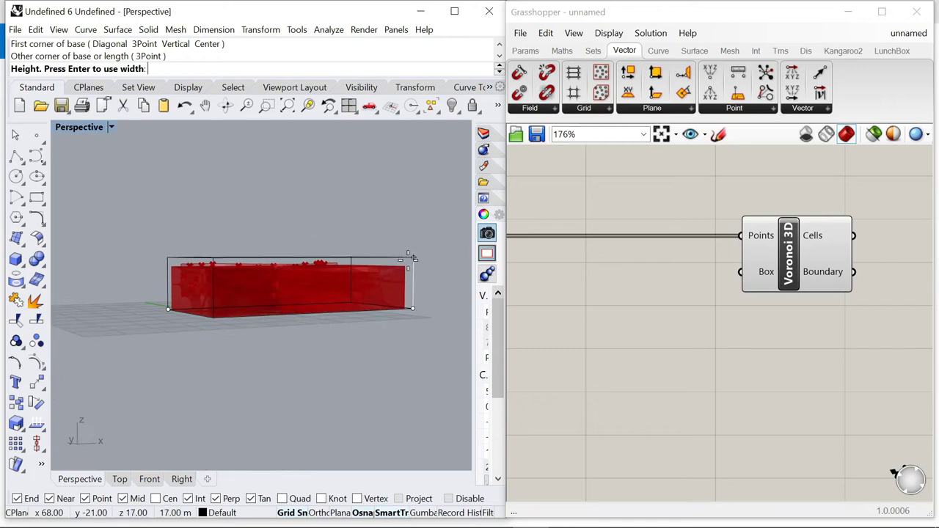
pyautogui.click(413, 258)
pyautogui.moveTo(399, 310); pyautogui.dragTo(402, 349, button='right')
pyautogui.scroll(-3, 691, 298)
pyautogui.scroll(1, 673, 291)
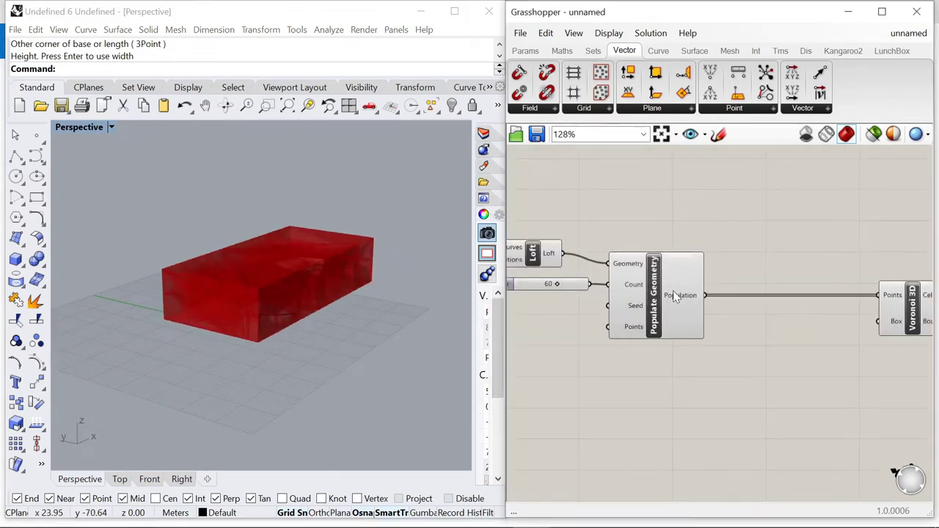
# Step: Hide the preview of the Populate Geometry component
pyautogui.click(673, 291)
pyautogui.click(749, 249)
pyautogui.scroll(-3, 634, 265)
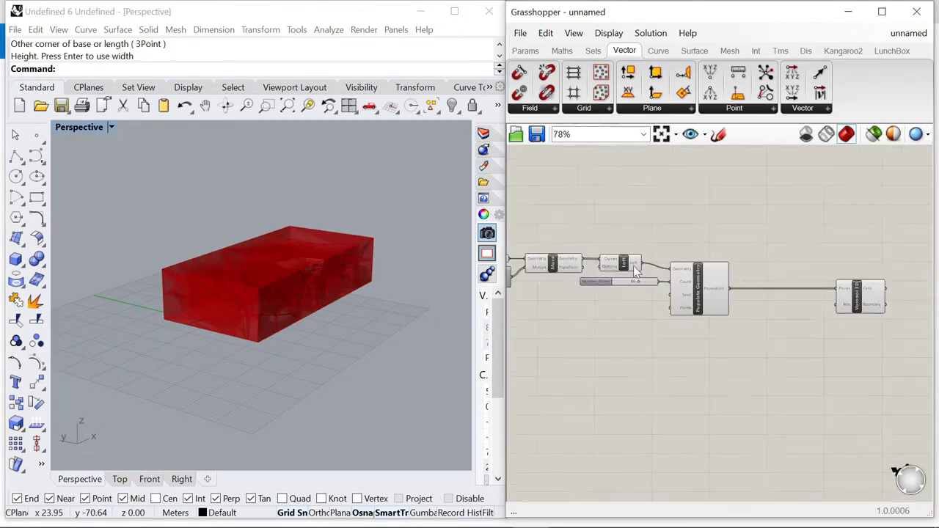
pyautogui.scroll(2, 620, 264)
pyautogui.click(620, 264)
pyautogui.scroll(1, 616, 266)
pyautogui.scroll(-3, 643, 224)
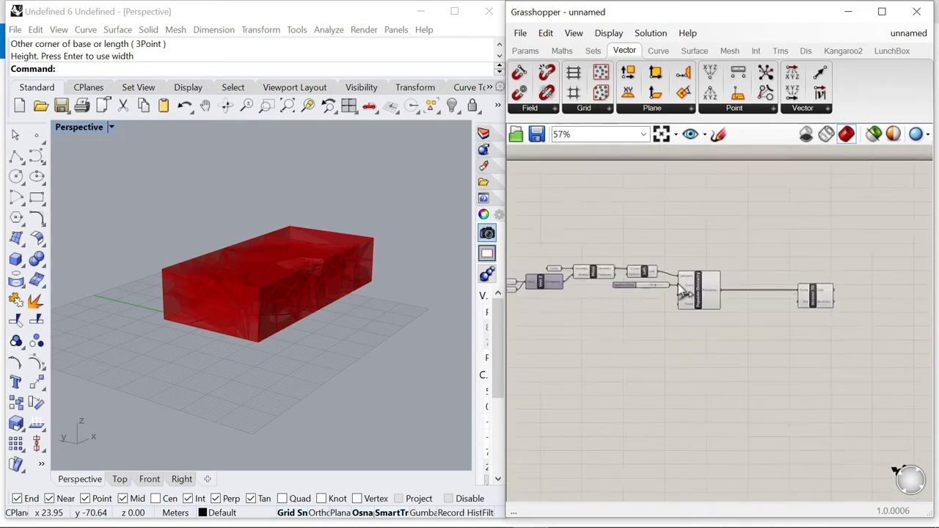
pyautogui.scroll(3, 682, 286)
pyautogui.click(686, 288)
pyautogui.rightClick(712, 217)
pyautogui.click(739, 235)
pyautogui.click(693, 245)
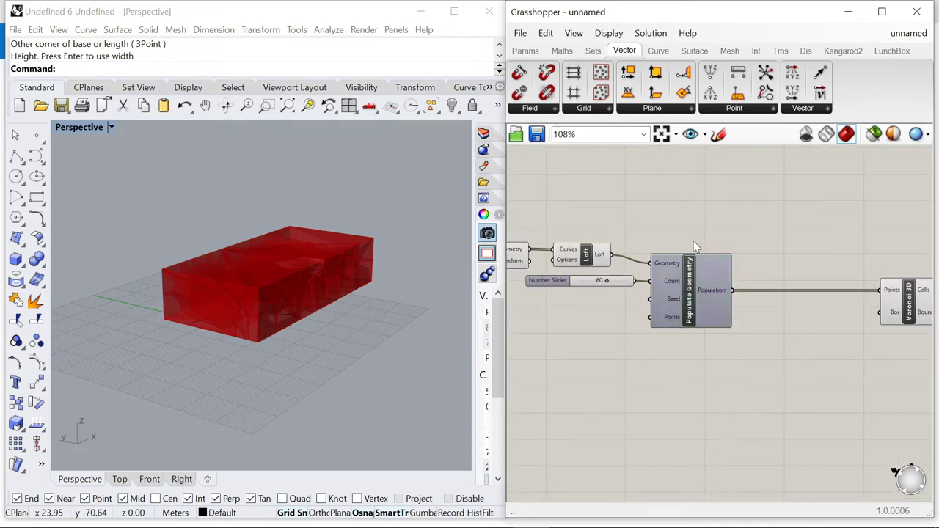
pyautogui.scroll(-3, 789, 277)
pyautogui.scroll(3, 742, 271)
pyautogui.scroll(-3, 850, 275)
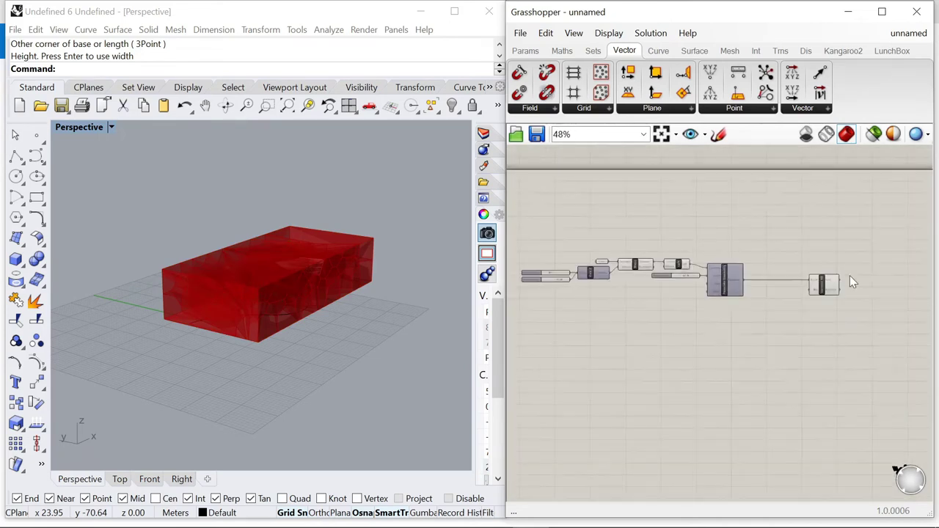
# Step: Hide the previews of the Voronoi 3D and Loft components
pyautogui.scroll(3, 797, 279)
pyautogui.click(788, 286)
pyautogui.rightClick(780, 230)
pyautogui.click(818, 253)
pyautogui.scroll(-3, 656, 252)
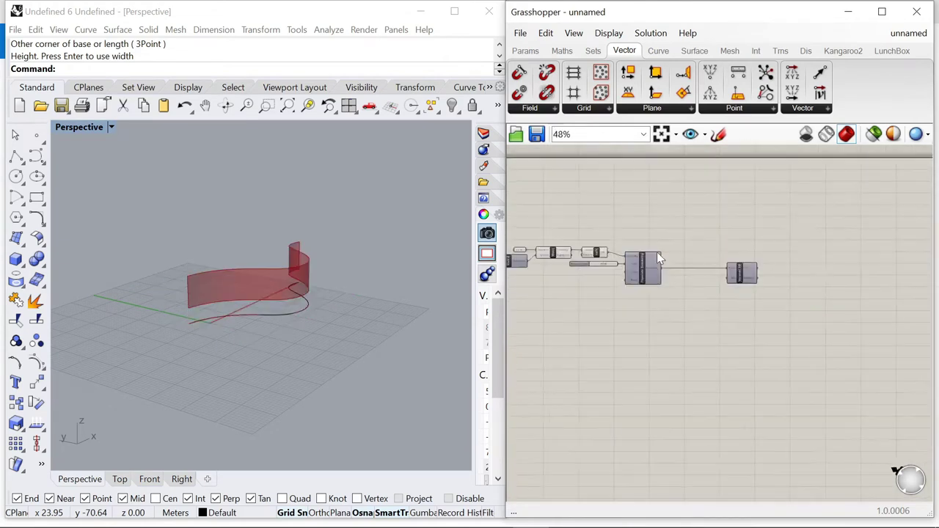
pyautogui.scroll(3, 631, 253)
pyautogui.click(600, 251)
pyautogui.rightClick(610, 201)
pyautogui.click(631, 218)
pyautogui.scroll(-3, 675, 235)
pyautogui.scroll(3, 791, 247)
# Step: Turn the Voronoi 3D preview back on and examine the cells around the wall
pyautogui.click(791, 274)
pyautogui.rightClick(783, 232)
pyautogui.click(804, 241)
pyautogui.scroll(3, 321, 321)
pyautogui.moveTo(321, 321); pyautogui.dragTo(352, 318, button='right')
pyautogui.scroll(-4, 754, 275)
pyautogui.scroll(4, 681, 264)
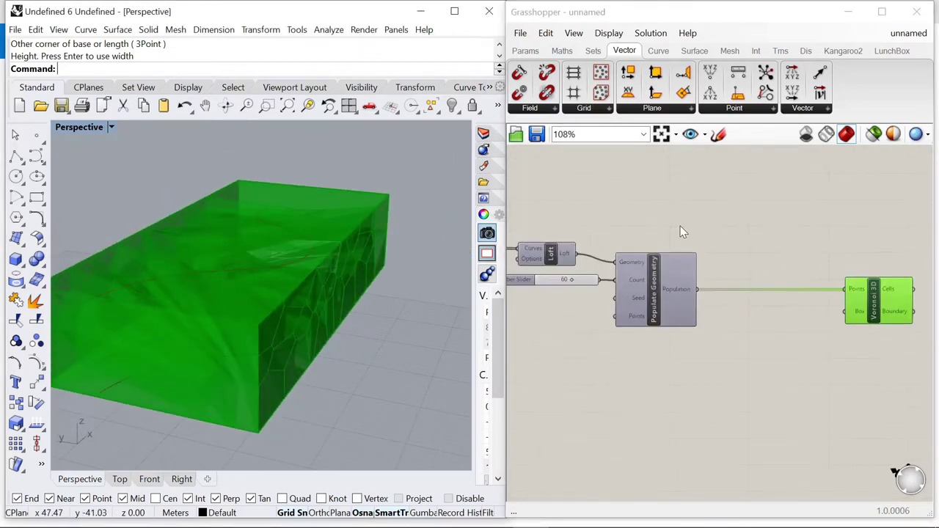
pyautogui.click(659, 220)
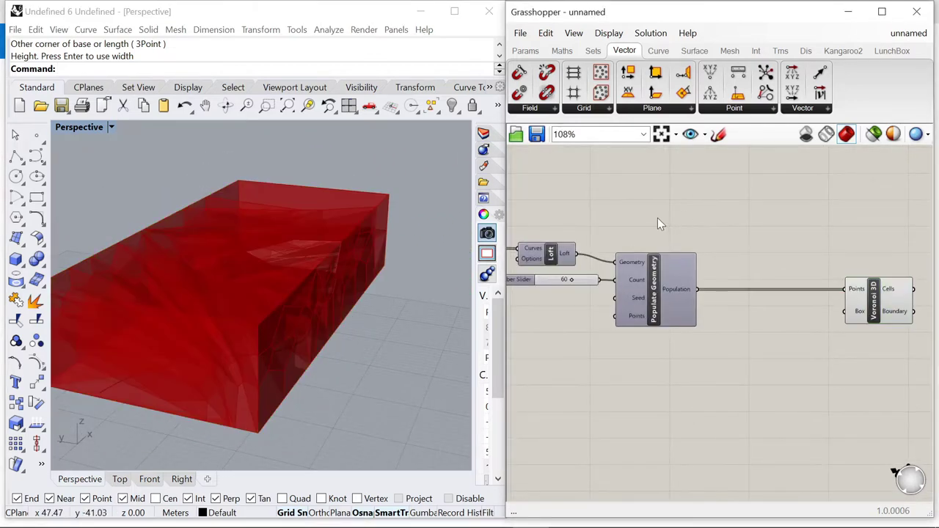
# Step: Add a Brep | Brep intersection component and place it above and beyond Voronoi 3D
pyautogui.click(757, 52)
pyautogui.click(683, 111)
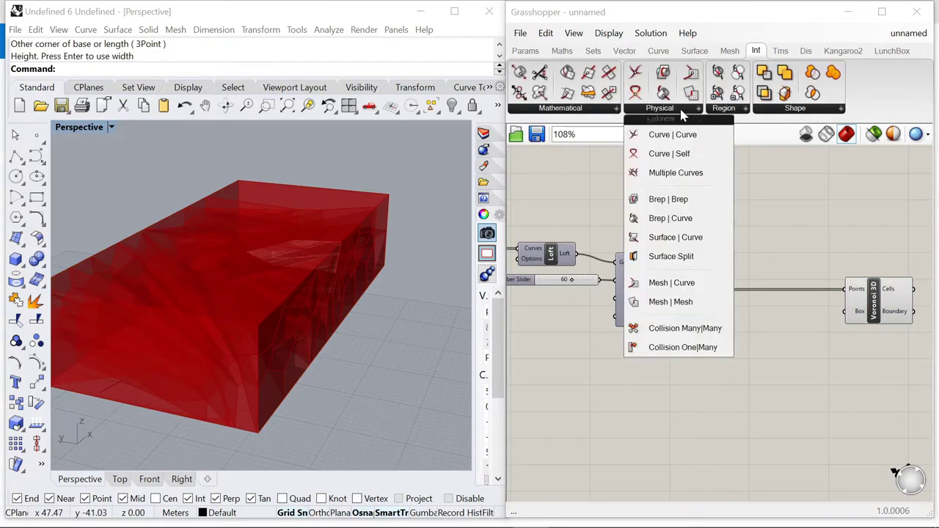
pyautogui.moveTo(679, 208); pyautogui.dragTo(729, 217)
pyautogui.scroll(1, 579, 266)
pyautogui.scroll(-2, 578, 228)
pyautogui.moveTo(713, 240); pyautogui.dragTo(639, 232, button='right')
pyautogui.moveTo(641, 233); pyautogui.dragTo(847, 214)
# Step: Connect the Loft output to Brep A and the Voronoi 3D Cells output to Brep B of the intersection component
pyautogui.scroll(-2, 792, 262)
pyautogui.moveTo(688, 248); pyautogui.dragTo(799, 261, button='right')
pyautogui.scroll(2, 799, 261)
pyautogui.scroll(-1, 799, 262)
pyautogui.moveTo(902, 244); pyautogui.dragTo(779, 244, button='right')
pyautogui.scroll(2, 779, 245)
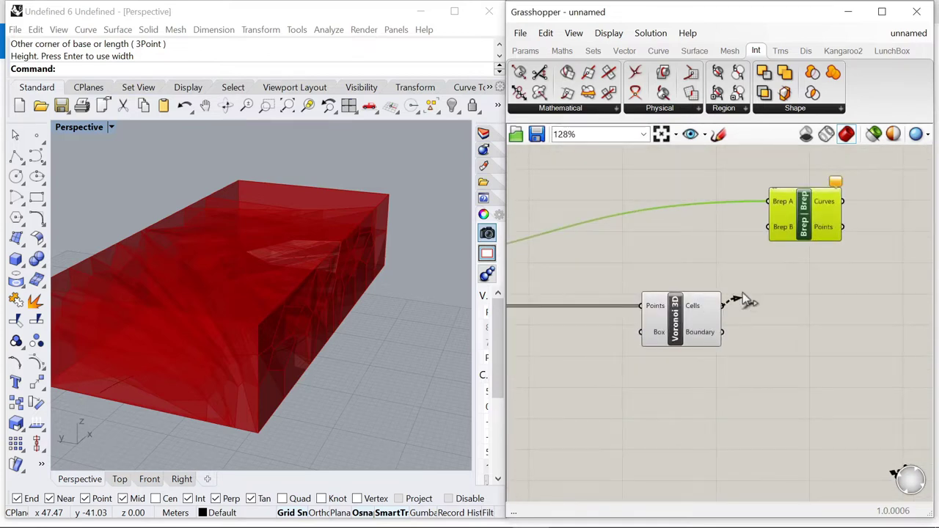
pyautogui.click(814, 261)
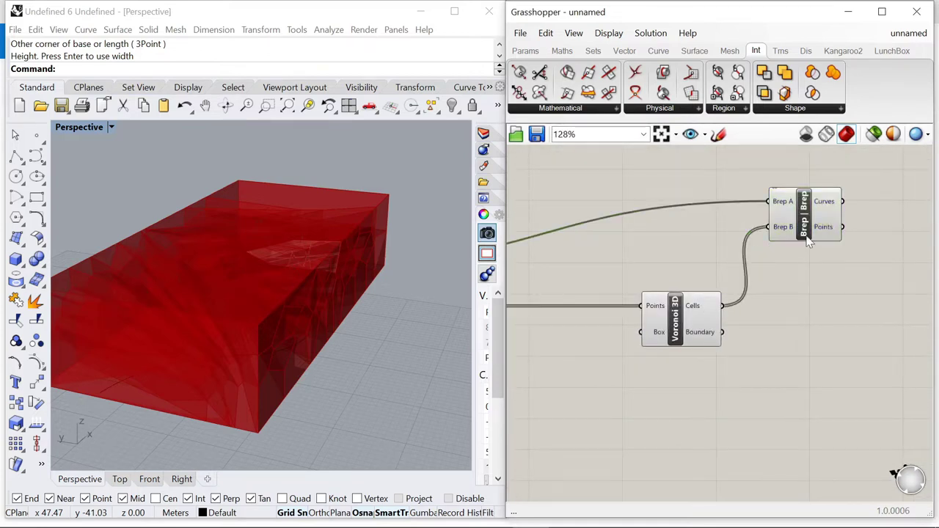
# Step: Hide the Voronoi 3D preview to leave the intersection curves on the wall surface in view
pyautogui.scroll(-3, 807, 235)
pyautogui.click(752, 271)
pyautogui.rightClick(716, 253)
pyautogui.click(750, 268)
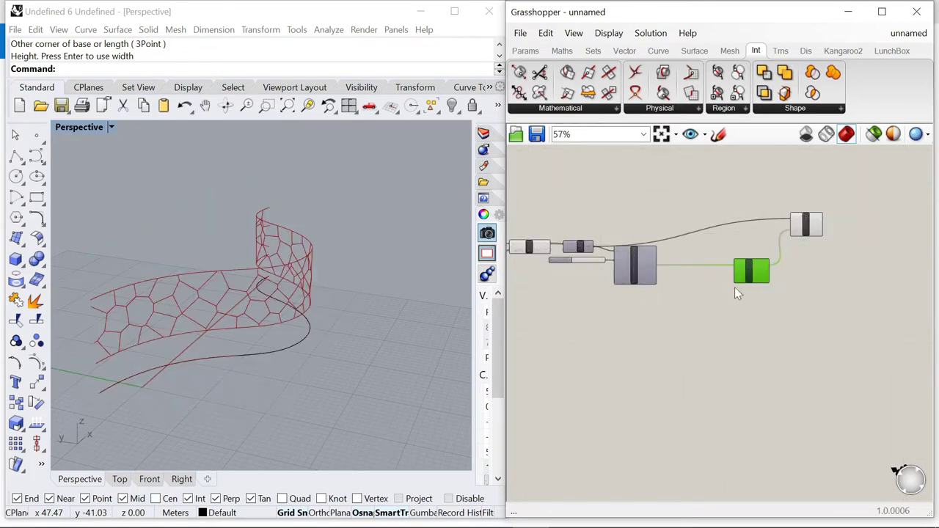
pyautogui.moveTo(328, 355); pyautogui.dragTo(201, 317, button='right')
pyautogui.moveTo(367, 305); pyautogui.dragTo(368, 330, button='right')
pyautogui.scroll(2, 294, 296)
pyautogui.click(888, 258)
pyautogui.scroll(4, 807, 234)
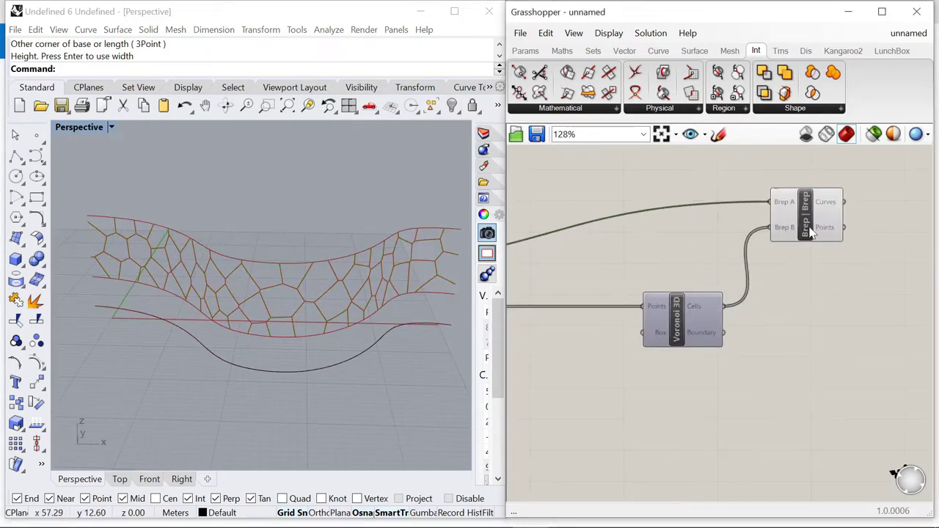
# Step: Add an Explode curve component beside the Brep | Brep component
pyautogui.moveTo(831, 210)
pyautogui.moveTo(816, 325); pyautogui.dragTo(629, 357, button='right')
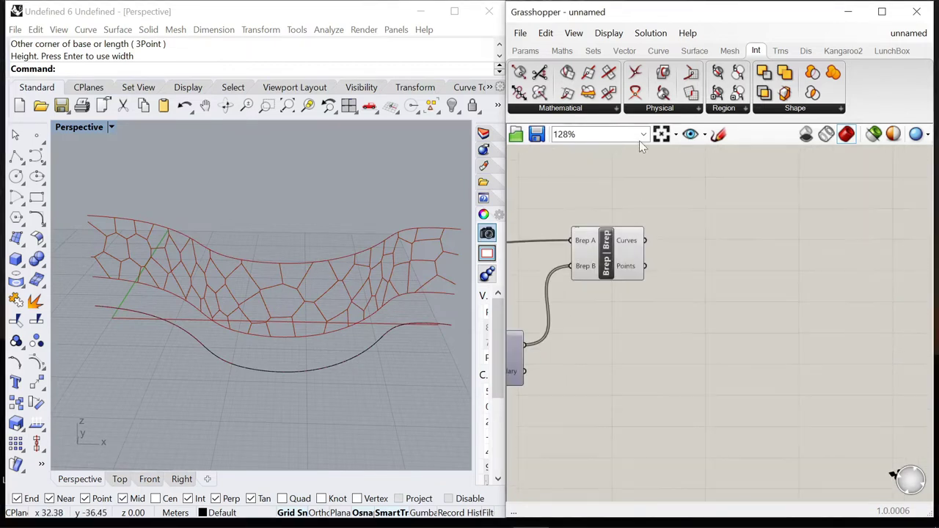
pyautogui.click(668, 50)
pyautogui.click(755, 110)
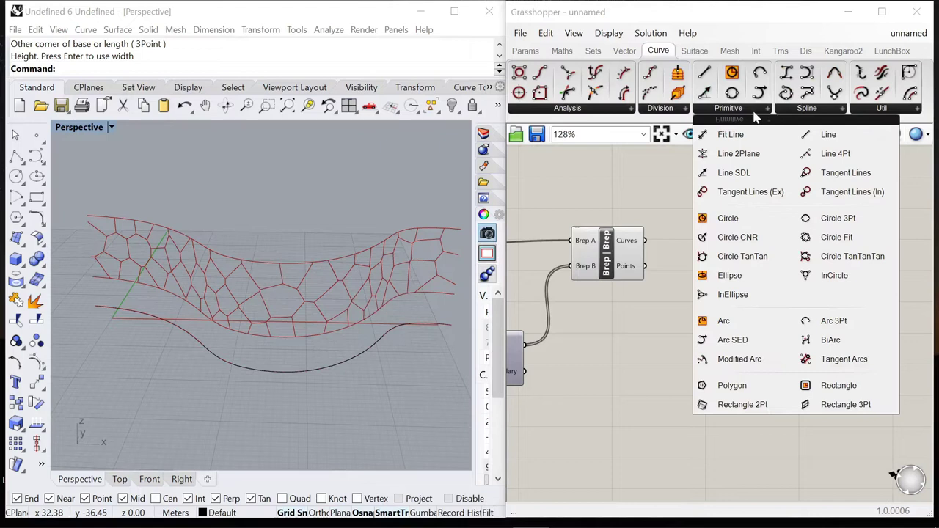
pyautogui.click(809, 108)
pyautogui.click(871, 110)
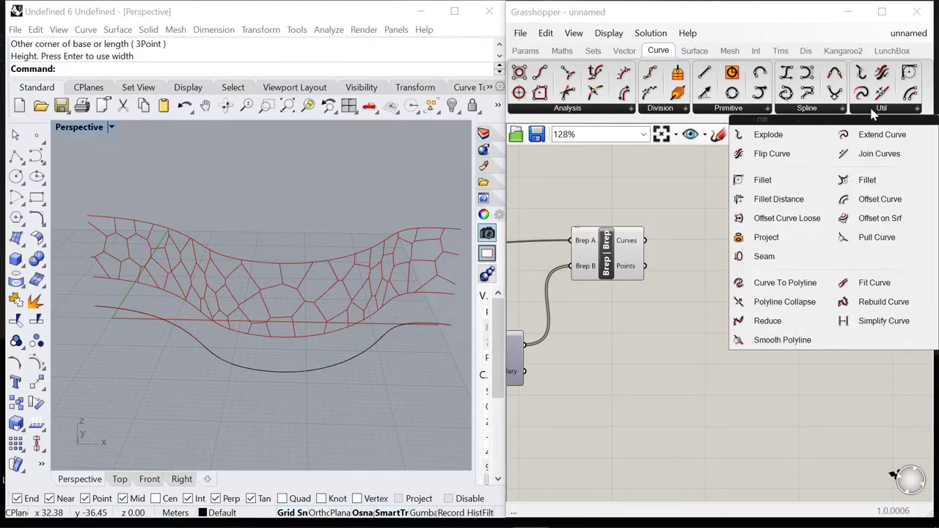
pyautogui.click(761, 140)
pyautogui.click(700, 261)
# Step: Connect the Curves output of Brep | Brep to Explode's Curve input and align the Explode component
pyautogui.scroll(2, 606, 253)
pyautogui.click(706, 266)
pyautogui.scroll(1, 658, 242)
pyautogui.moveTo(697, 241); pyautogui.dragTo(702, 237)
pyautogui.click(762, 330)
pyautogui.click(771, 274)
pyautogui.moveTo(245, 367); pyautogui.dragTo(184, 309, button='right')
pyautogui.scroll(-6, 719, 246)
pyautogui.scroll(5, 709, 256)
# Step: Add an End Points component beside Explode and connect the Segments output to its Curve input
pyautogui.doubleClick(709, 255)
pyautogui.write('end')
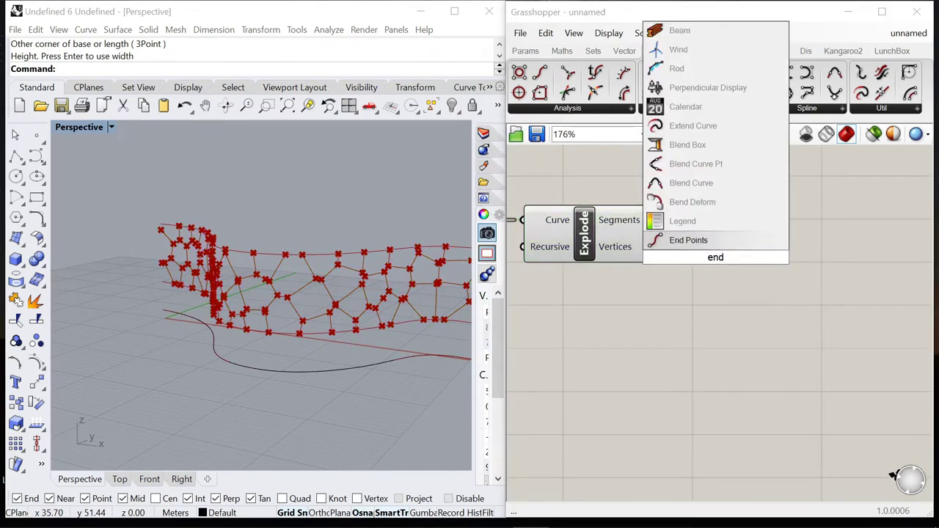
pyautogui.click(682, 240)
pyautogui.moveTo(651, 220); pyautogui.dragTo(746, 225)
pyautogui.click(675, 253)
pyautogui.scroll(-2, 645, 242)
pyautogui.moveTo(645, 243); pyautogui.dragTo(754, 237, button='right')
pyautogui.click(839, 226)
pyautogui.click(807, 312)
# Step: Turn the Populate Geometry preview back on to show the cell points among the segment end points
pyautogui.scroll(-2, 807, 311)
pyautogui.moveTo(895, 252); pyautogui.dragTo(791, 233, button='right')
pyautogui.scroll(1, 792, 233)
pyautogui.scroll(-3, 685, 268)
pyautogui.scroll(5, 695, 266)
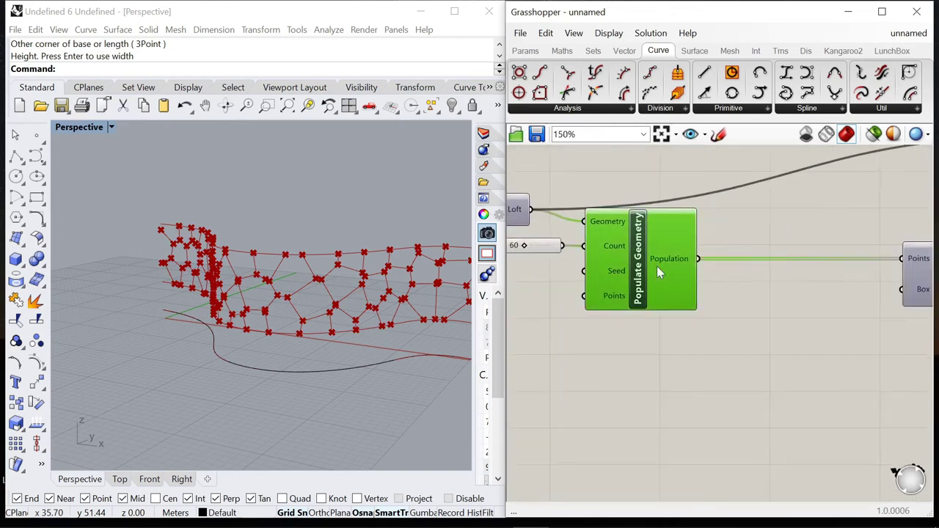
pyautogui.rightClick(654, 280)
pyautogui.click(658, 189)
pyautogui.moveTo(287, 341); pyautogui.dragTo(352, 351, button='right')
pyautogui.click(641, 373)
pyautogui.click(662, 285)
pyautogui.scroll(-4, 609, 287)
pyautogui.click(674, 301)
pyautogui.scroll(3, 730, 289)
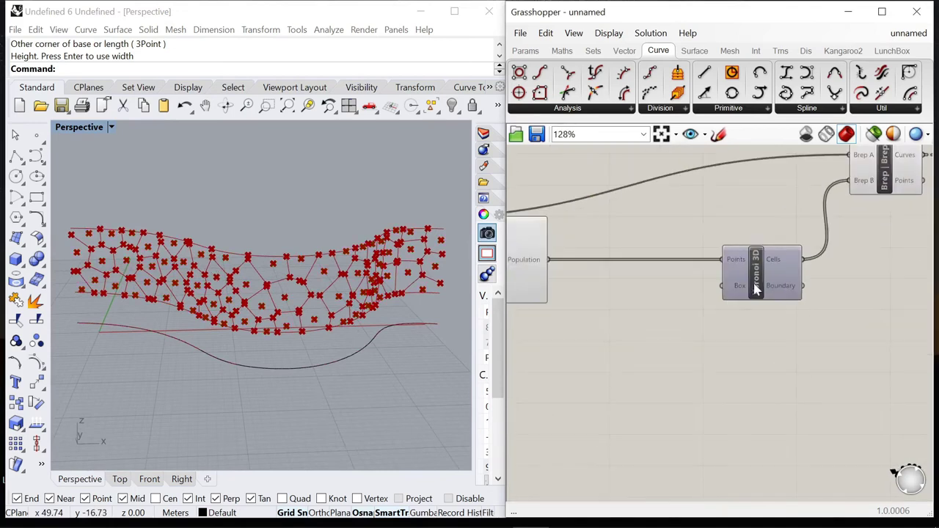
# Step: Add a Move component below Voronoi 3D and connect the Population output to its Geometry input
pyautogui.doubleClick(657, 326)
pyautogui.write('move')
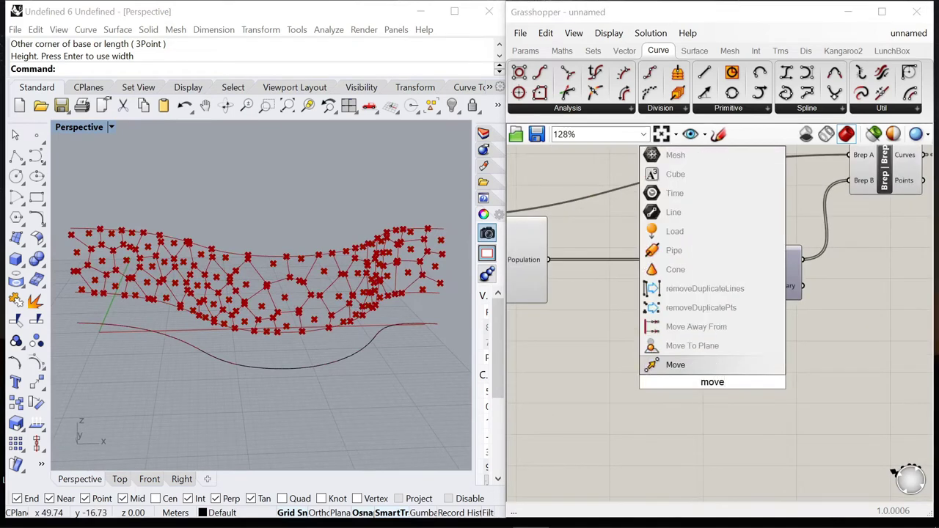
pyautogui.click(675, 364)
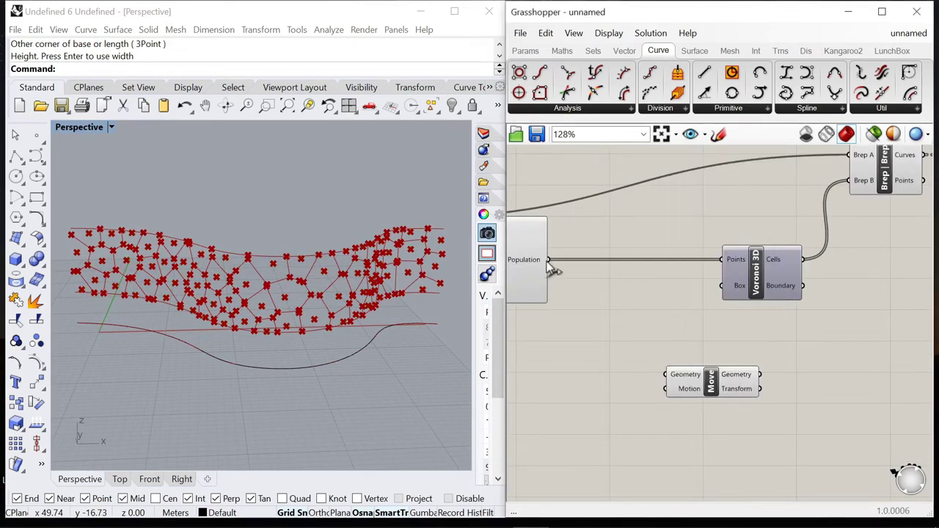
pyautogui.moveTo(644, 370); pyautogui.dragTo(783, 384)
pyautogui.moveTo(775, 341); pyautogui.dragTo(793, 297, button='right')
# Step: Add an Amplitude component below Move and connect its Vector output to Move's Motion input
pyautogui.doubleClick(690, 400)
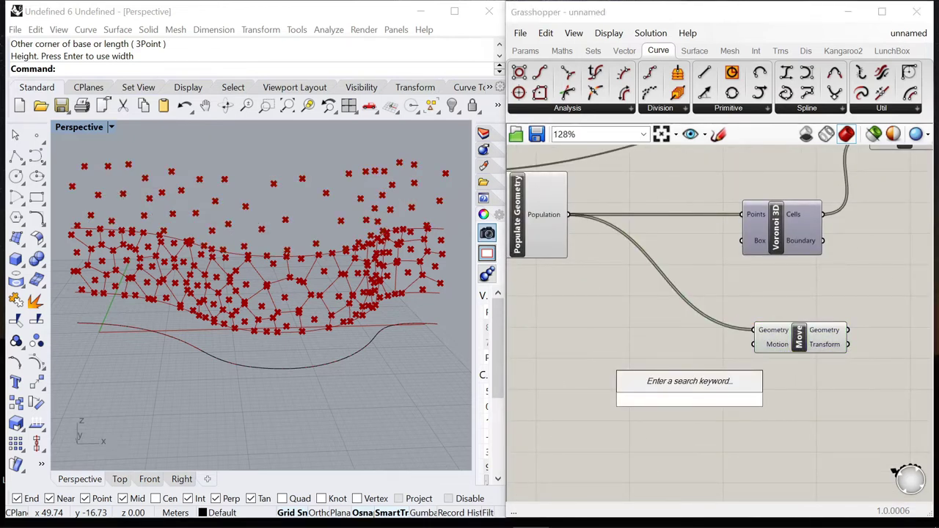
pyautogui.write('amplitu')
pyautogui.press('Return')
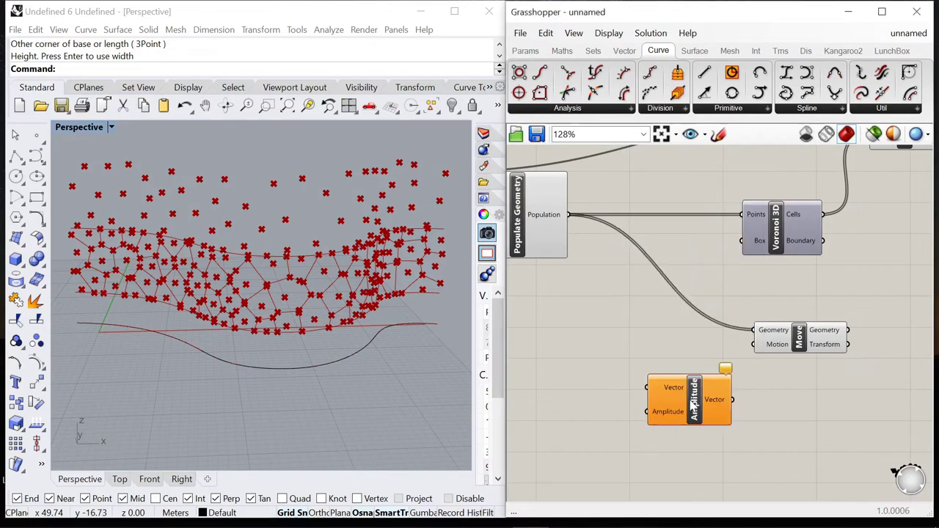
pyautogui.scroll(2, 736, 414)
pyautogui.scroll(-3, 665, 331)
pyautogui.moveTo(763, 331); pyautogui.dragTo(791, 324)
pyautogui.scroll(3, 686, 328)
pyautogui.scroll(-3, 657, 293)
pyautogui.scroll(2, 730, 298)
pyautogui.scroll(-3, 730, 301)
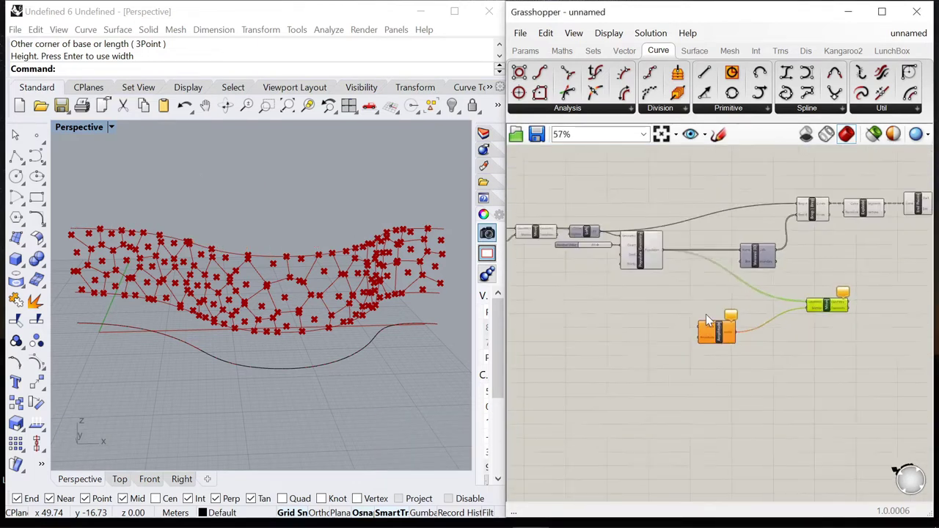
# Step: Add a Surface Closest Point component below Populate Geometry and connect the Population output to its Point input
pyautogui.scroll(3, 671, 345)
pyautogui.doubleClick(671, 366)
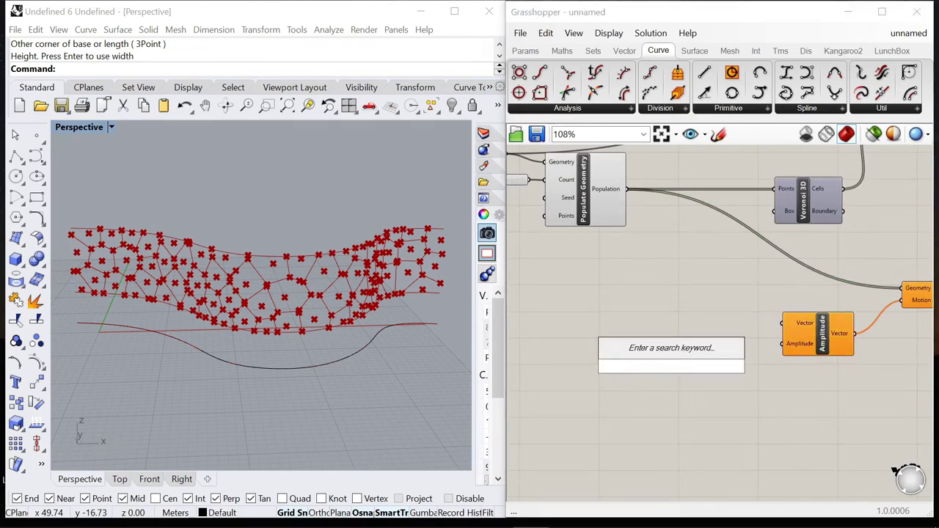
pyautogui.write('closes')
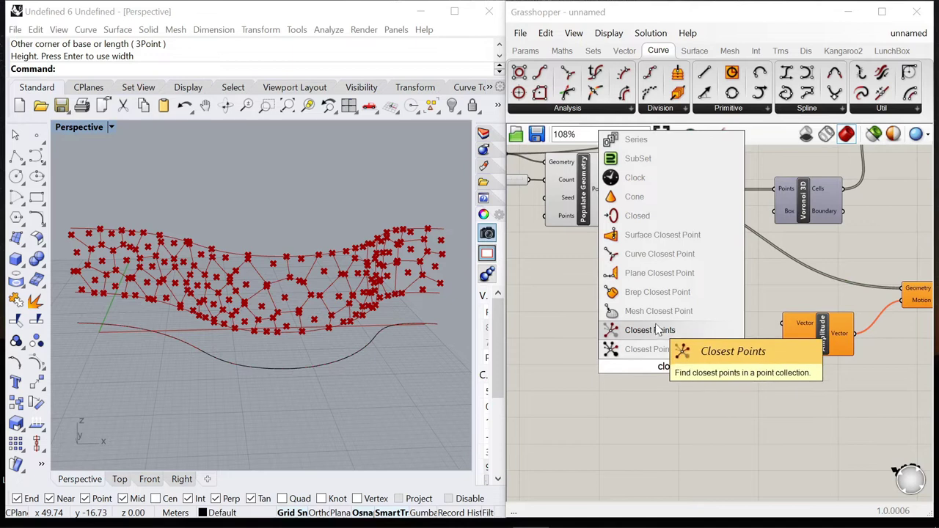
pyautogui.click(667, 240)
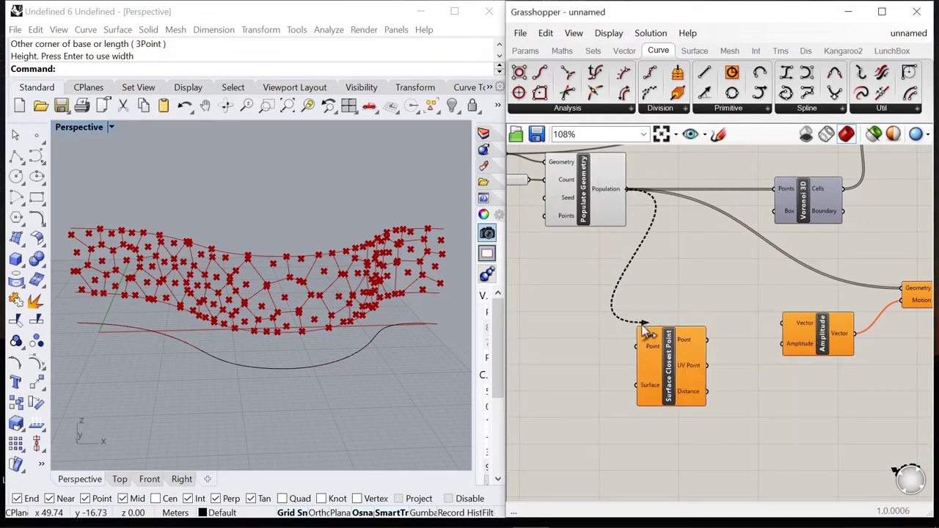
pyautogui.moveTo(679, 372); pyautogui.dragTo(615, 358, button='right')
# Step: Space out the Move, Amplitude and Surface Closest Point components on the canvas
pyautogui.scroll(-1, 615, 359)
pyautogui.moveTo(838, 296); pyautogui.dragTo(895, 294)
pyautogui.moveTo(736, 337); pyautogui.dragTo(783, 331)
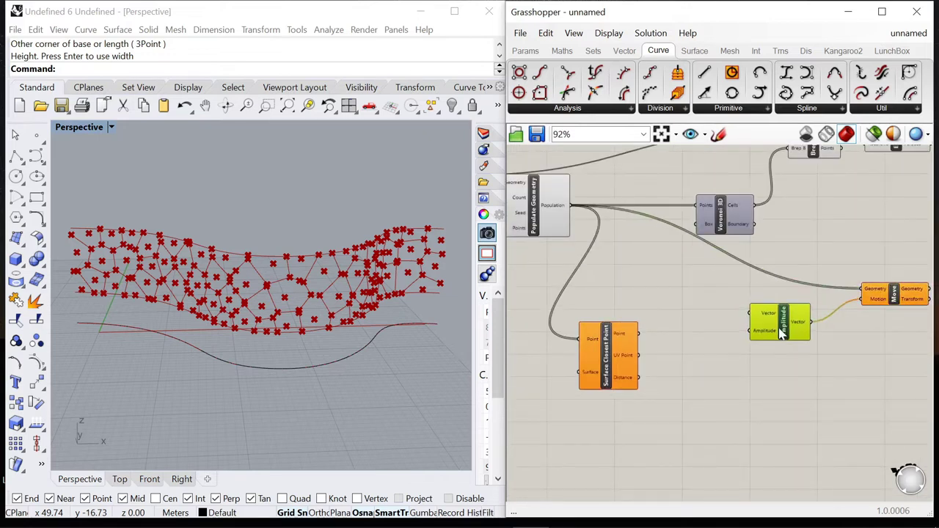
pyautogui.moveTo(600, 351); pyautogui.dragTo(743, 337, button='right')
pyautogui.scroll(-1, 743, 338)
pyautogui.moveTo(741, 332); pyautogui.dragTo(772, 293)
# Step: Show the Loft component's surface preview to identify the base surface, then hide it again
pyautogui.scroll(5, 709, 206)
pyautogui.click(681, 227)
pyautogui.scroll(-3, 676, 279)
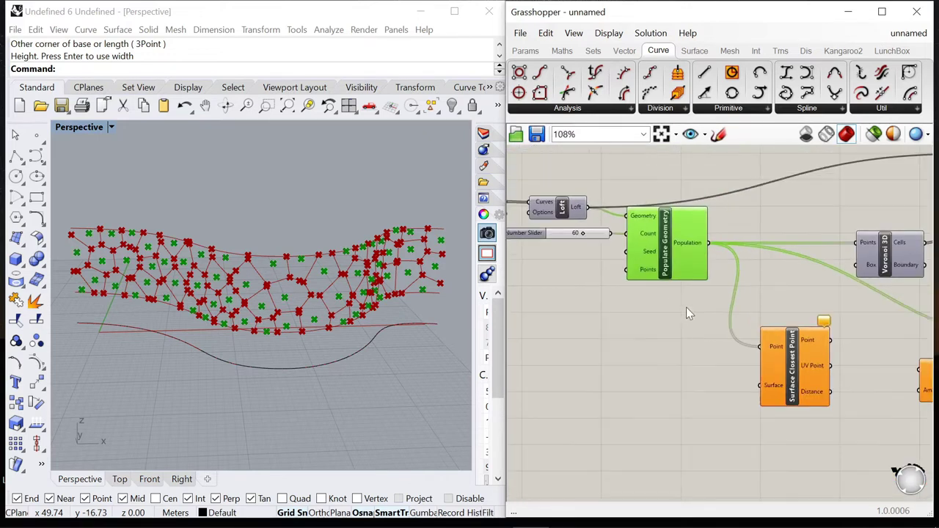
pyautogui.click(735, 283)
pyautogui.moveTo(734, 282); pyautogui.dragTo(822, 326, button='right')
pyautogui.click(642, 250)
pyautogui.rightClick(640, 179)
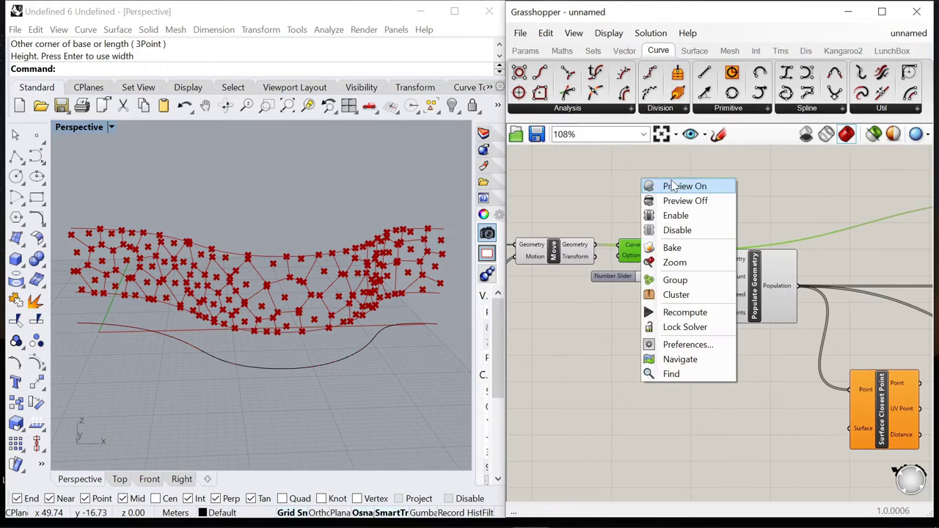
pyautogui.click(670, 184)
pyautogui.rightClick(652, 183)
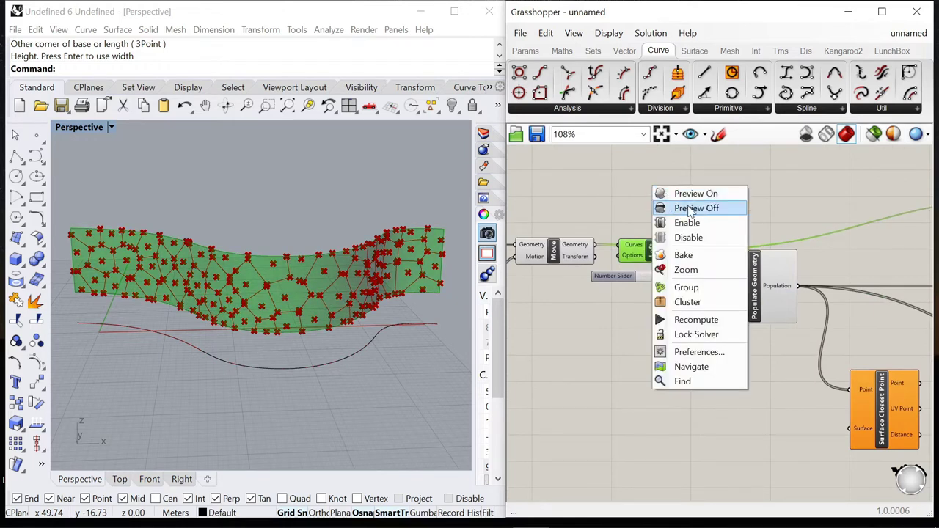
pyautogui.click(672, 207)
pyautogui.scroll(-3, 678, 221)
pyautogui.scroll(3, 684, 240)
pyautogui.scroll(-3, 612, 208)
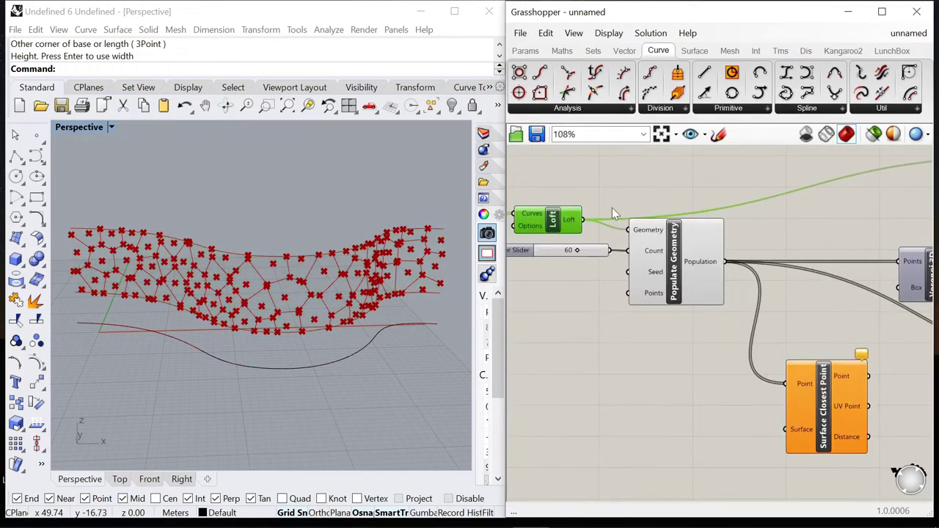
# Step: Raise the Loft component slightly and connect its output to the Surface input of Surface Closest Point
pyautogui.scroll(2, 656, 235)
pyautogui.moveTo(562, 205); pyautogui.dragTo(562, 187)
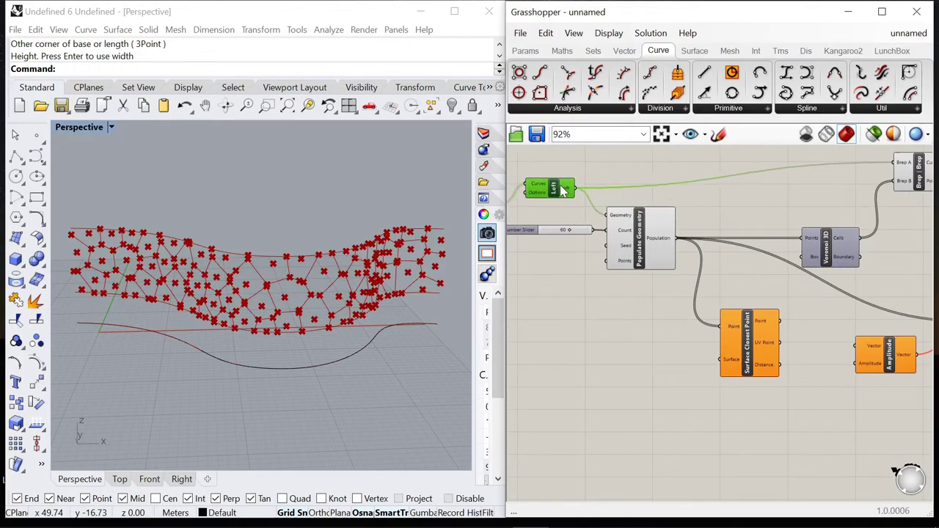
pyautogui.moveTo(701, 352); pyautogui.dragTo(720, 359)
# Step: Reposition Populate Geometry, its count slider and the neighbouring components so their wires read clearly
pyautogui.moveTo(654, 236); pyautogui.dragTo(712, 236)
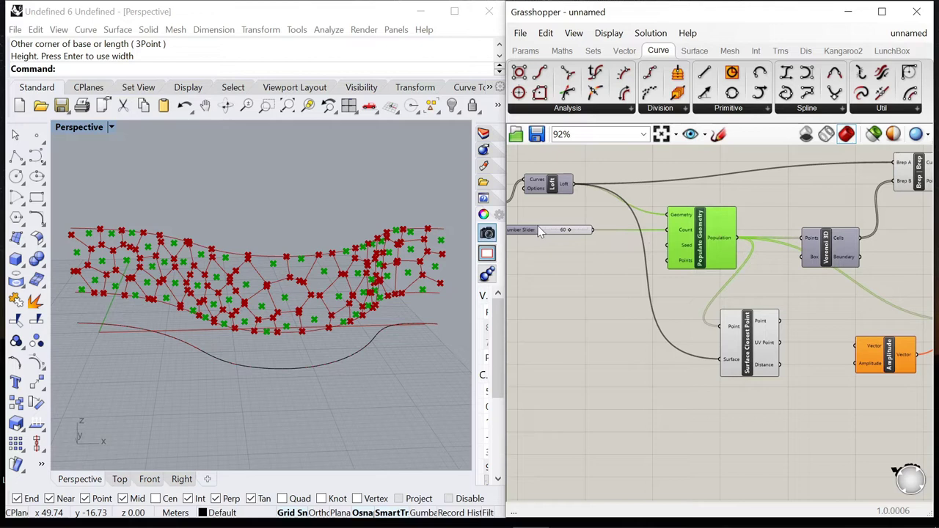
pyautogui.moveTo(539, 232); pyautogui.dragTo(576, 235)
pyautogui.scroll(-3, 627, 249)
pyautogui.moveTo(709, 247); pyautogui.dragTo(709, 210)
pyautogui.scroll(3, 708, 206)
pyautogui.click(770, 222)
pyautogui.scroll(-3, 770, 222)
pyautogui.scroll(3, 658, 225)
pyautogui.moveTo(702, 355); pyautogui.dragTo(734, 362)
pyautogui.click(579, 393)
# Step: Shift Amplitude and Move together farther from Surface Closest Point to make room for another component
pyautogui.scroll(-4, 651, 295)
pyautogui.scroll(5, 669, 320)
pyautogui.scroll(-3, 678, 330)
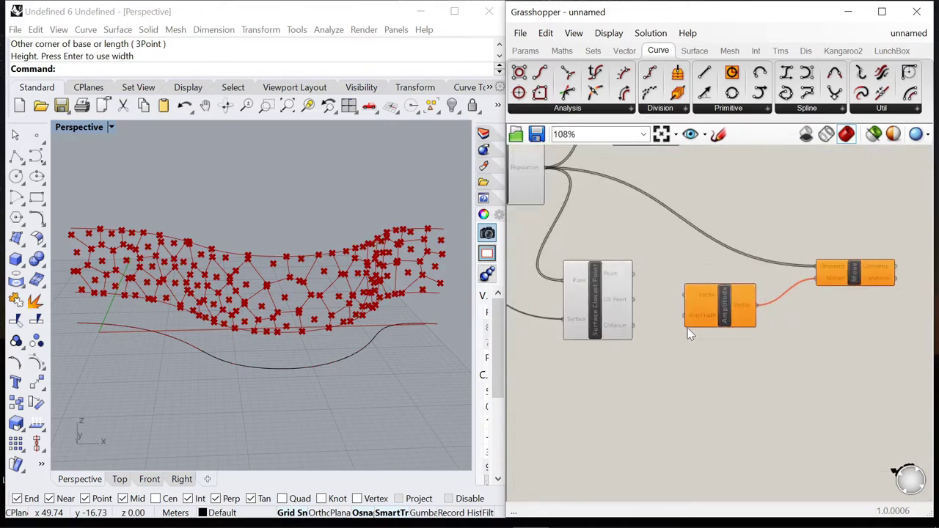
pyautogui.moveTo(658, 240); pyautogui.dragTo(870, 335)
pyautogui.moveTo(784, 277); pyautogui.dragTo(856, 269)
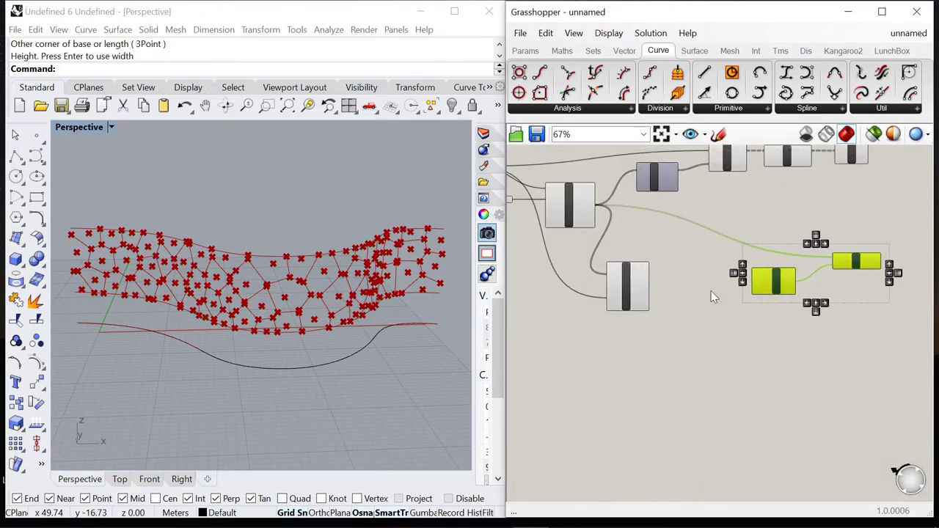
# Step: Add an Evaluate Surface component and place it between Surface Closest Point and Amplitude
pyautogui.scroll(3, 707, 293)
pyautogui.doubleClick(609, 290)
pyautogui.write('evaluate')
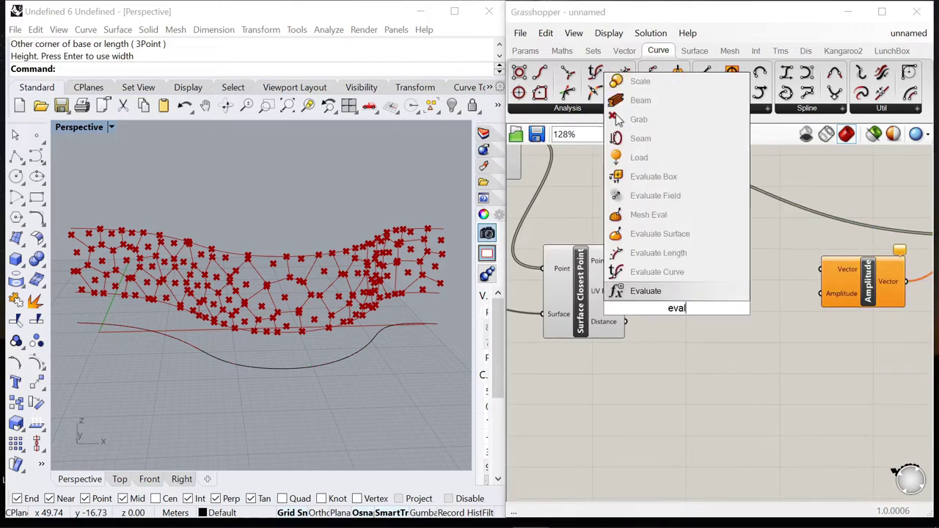
pyautogui.click(658, 273)
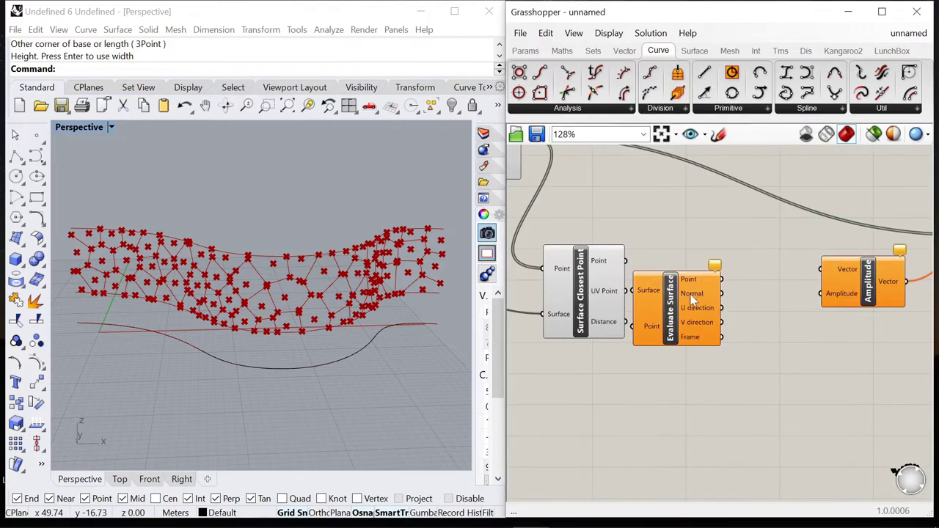
pyautogui.scroll(1, 658, 294)
pyautogui.moveTo(676, 301); pyautogui.dragTo(715, 301)
pyautogui.scroll(-5, 715, 301)
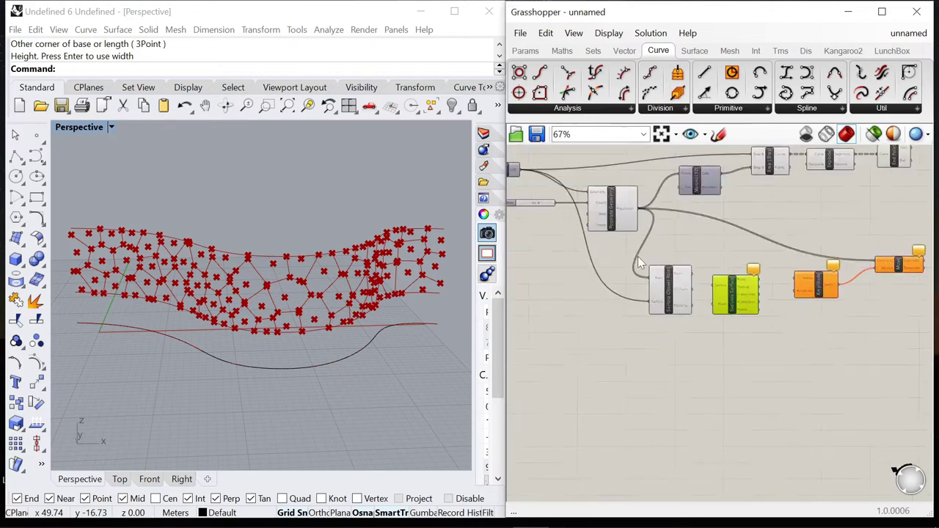
pyautogui.scroll(4, 690, 330)
pyautogui.scroll(1, 762, 325)
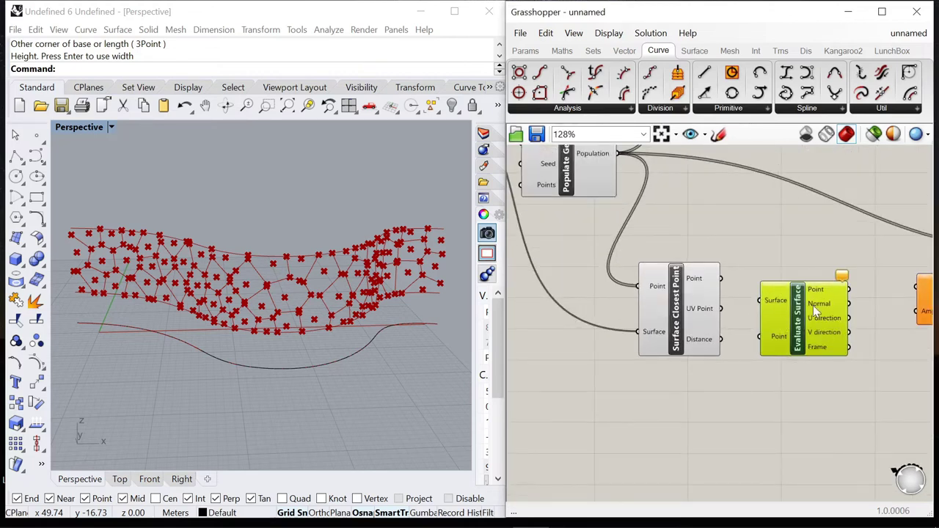
# Step: Turn on the Loft preview and connect the Loft output to Evaluate Surface's Surface input
pyautogui.scroll(-5, 763, 332)
pyautogui.click(539, 196)
pyautogui.scroll(3, 543, 198)
pyautogui.rightClick(565, 170)
pyautogui.click(598, 177)
pyautogui.scroll(3, 558, 198)
pyautogui.moveTo(897, 470); pyautogui.dragTo(745, 455)
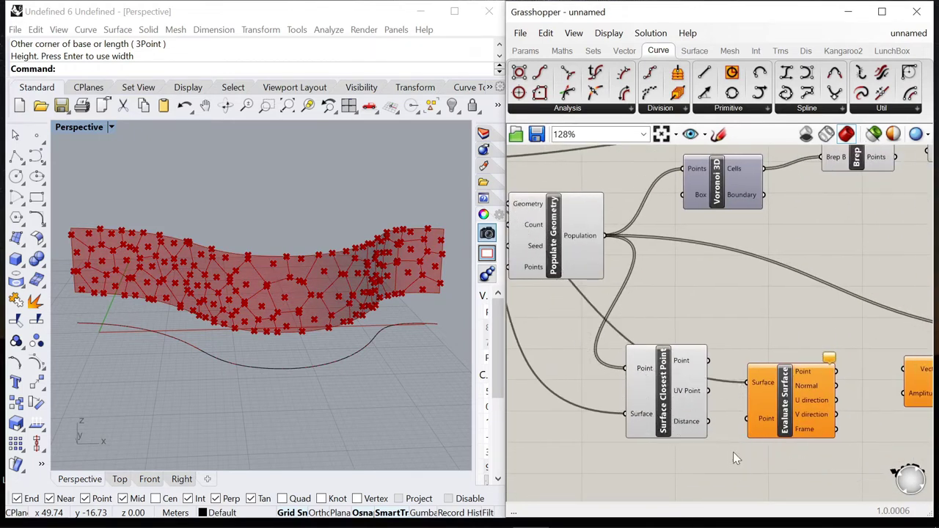
# Step: Connect Surface Closest Point's UV Point output to Evaluate Surface's Point input and align Evaluate Surface
pyautogui.scroll(1, 723, 419)
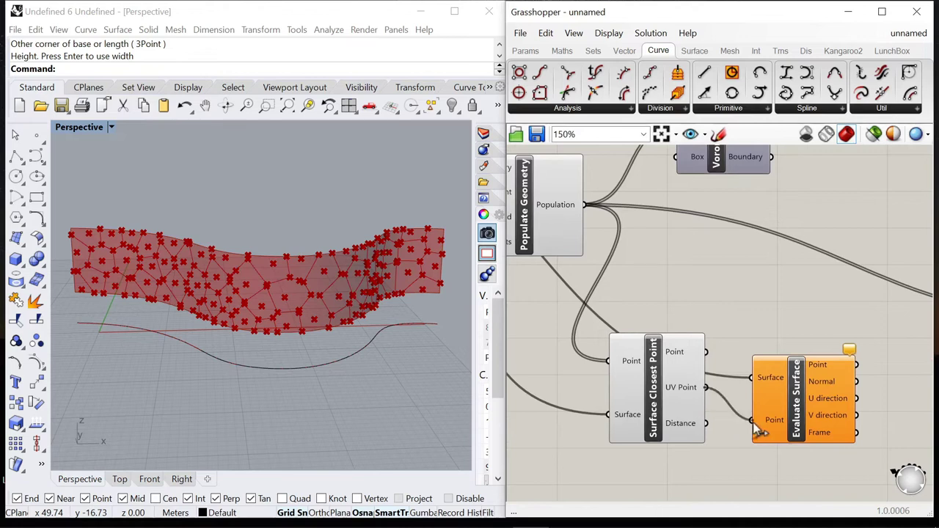
pyautogui.moveTo(755, 424); pyautogui.dragTo(752, 422)
pyautogui.scroll(-2, 708, 400)
pyautogui.moveTo(761, 387)
pyautogui.mouseDown()
pyautogui.moveTo(763, 362)
pyautogui.moveTo(769, 373)
pyautogui.mouseUp()
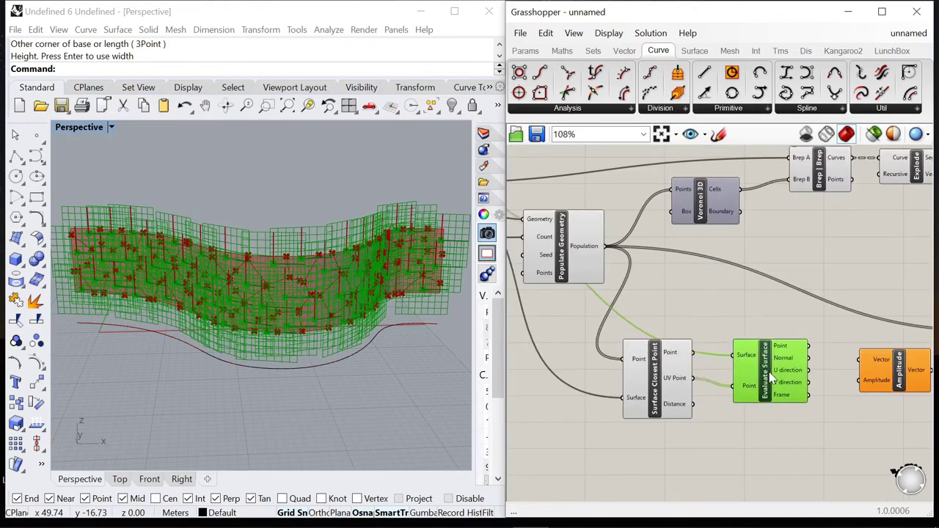
pyautogui.click(730, 420)
# Step: Tidy the layout of Populate Geometry, Voronoi 3D, Surface Closest Point, Evaluate Surface and the count slider
pyautogui.scroll(-2, 710, 371)
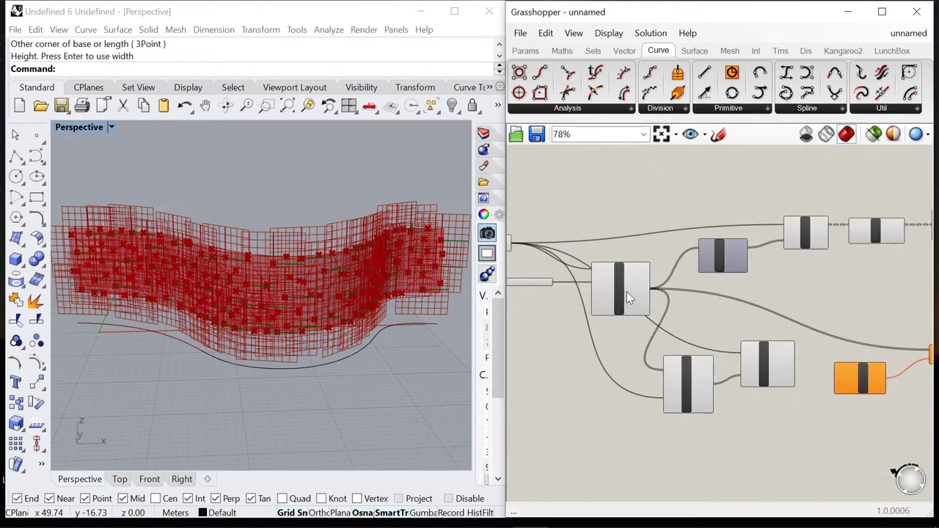
pyautogui.moveTo(627, 296); pyautogui.dragTo(652, 275)
pyautogui.moveTo(737, 245); pyautogui.dragTo(744, 238)
pyautogui.moveTo(758, 367); pyautogui.dragTo(777, 366)
pyautogui.moveTo(680, 383); pyautogui.dragTo(689, 394)
pyautogui.scroll(-2, 709, 339)
pyautogui.scroll(2, 550, 272)
pyautogui.moveTo(551, 271); pyautogui.dragTo(557, 265)
pyautogui.moveTo(724, 282)
pyautogui.mouseDown()
pyautogui.moveTo(730, 273)
pyautogui.moveTo(724, 286)
pyautogui.mouseUp()
pyautogui.moveTo(558, 309); pyautogui.dragTo(584, 301)
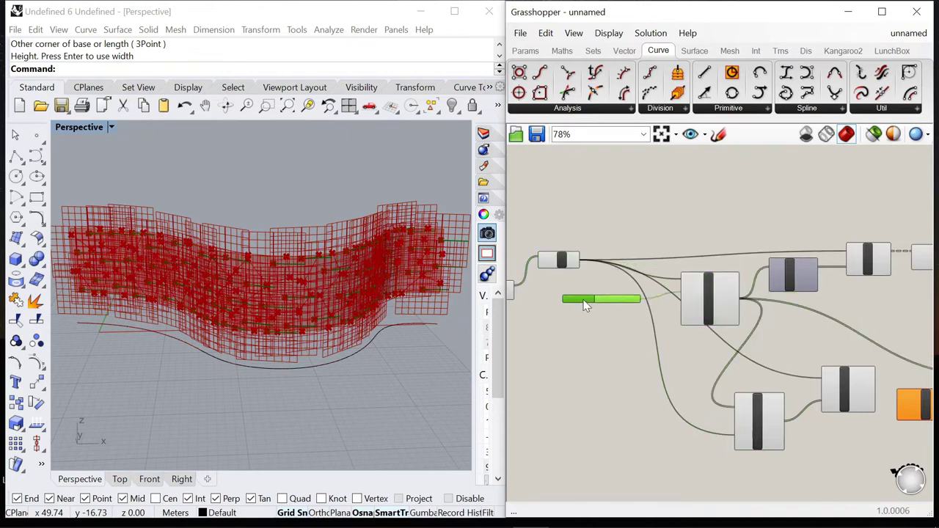
# Step: Examine Evaluate Surface's outputs and how UV Point feeds its Point input
pyautogui.scroll(3, 577, 294)
pyautogui.scroll(-4, 579, 308)
pyautogui.scroll(6, 584, 367)
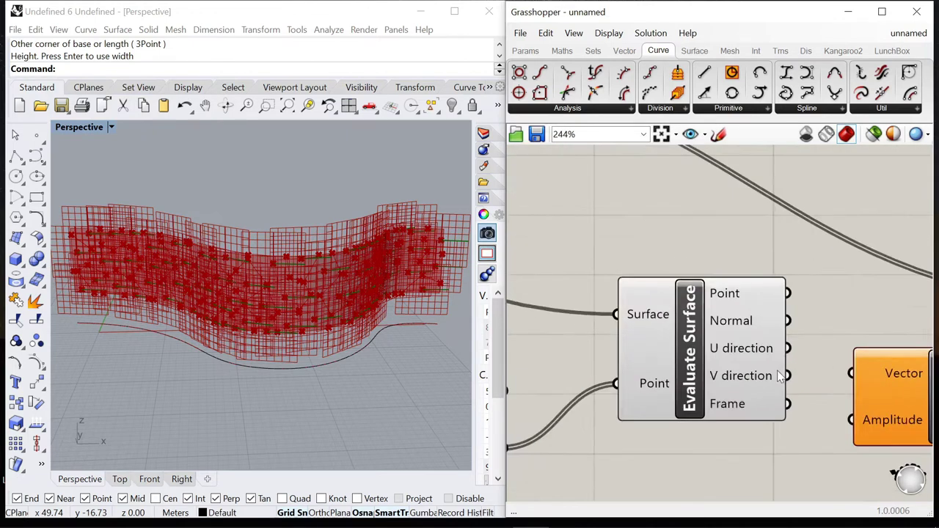
pyautogui.scroll(-1, 586, 393)
pyautogui.moveTo(531, 377); pyautogui.dragTo(619, 379, button='right')
pyautogui.scroll(-1, 619, 379)
pyautogui.scroll(1, 618, 379)
pyautogui.moveTo(610, 377)
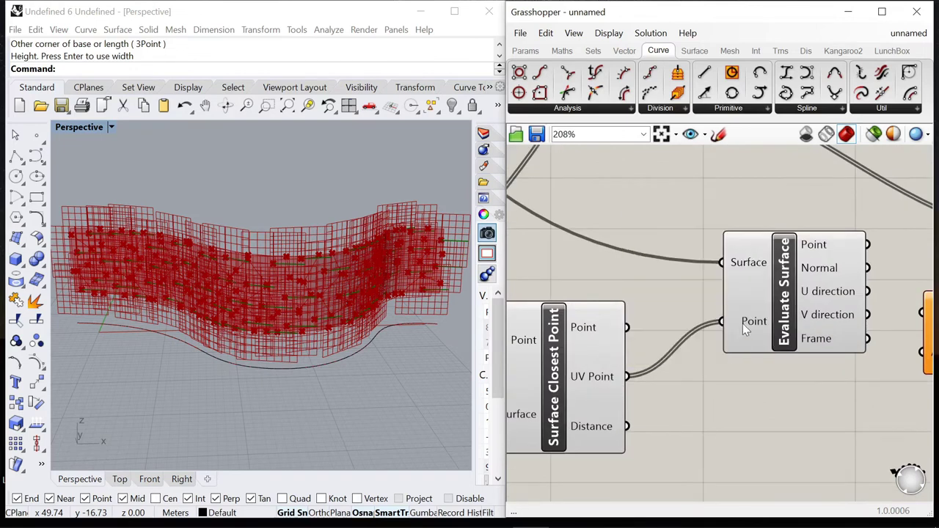
pyautogui.moveTo(754, 329)
pyautogui.scroll(-4, 752, 338)
pyautogui.scroll(2, 741, 345)
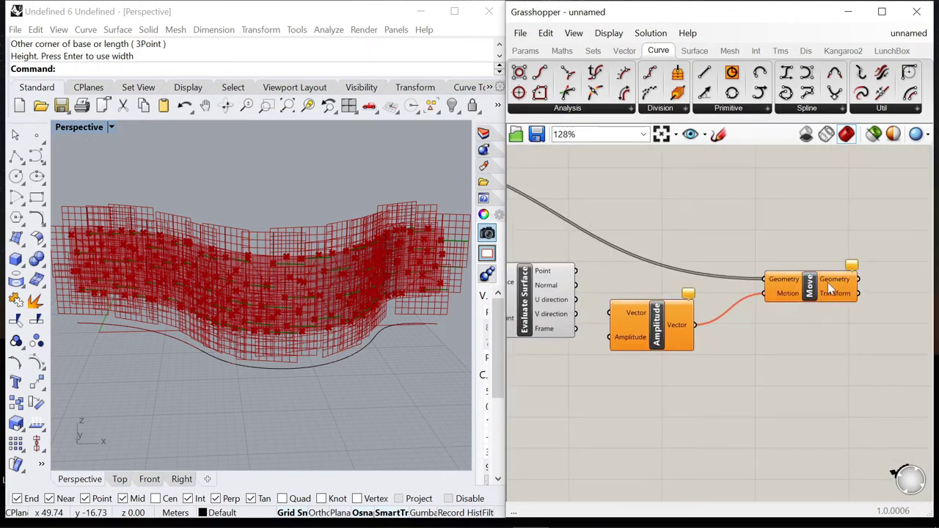
# Step: Move Amplitude and Move farther along the canvas and connect Evaluate Surface's Normal output to Amplitude's Vector input
pyautogui.moveTo(828, 285); pyautogui.dragTo(876, 285)
pyautogui.moveTo(629, 325); pyautogui.dragTo(700, 326)
pyautogui.click(645, 350)
pyautogui.scroll(1, 589, 310)
pyautogui.moveTo(586, 308); pyautogui.dragTo(644, 309, button='right')
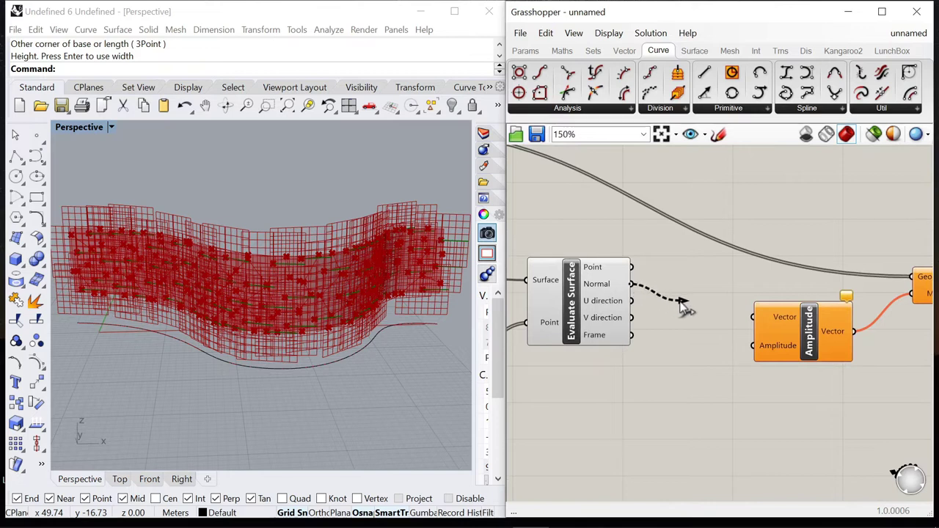
pyautogui.moveTo(708, 319); pyautogui.dragTo(751, 328)
pyautogui.scroll(-1, 821, 334)
pyautogui.moveTo(597, 307); pyautogui.dragTo(692, 314, button='right')
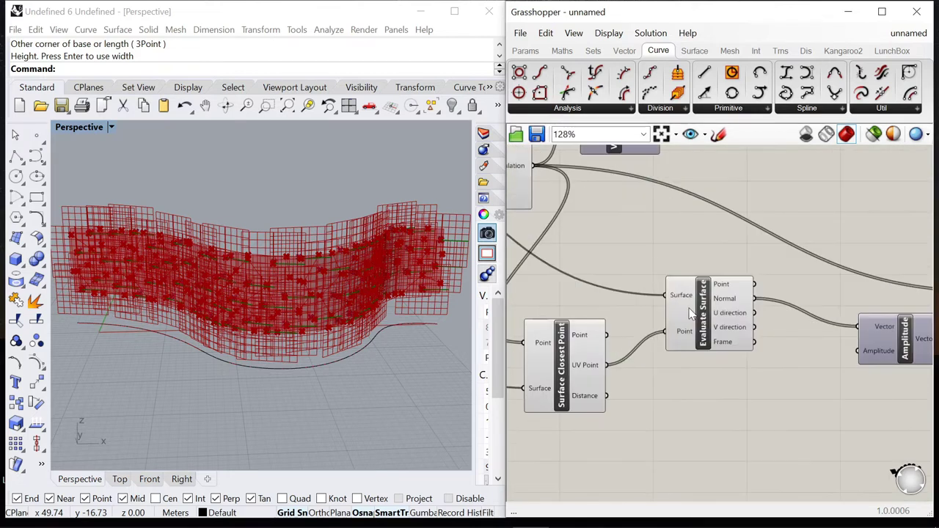
# Step: Turn off the Evaluate Surface preview to hide the frame grids
pyautogui.click(692, 314)
pyautogui.middleClick(651, 235)
pyautogui.click(697, 259)
pyautogui.click(665, 252)
pyautogui.moveTo(546, 370); pyautogui.dragTo(637, 325, button='right')
# Step: Turn off the previews of Surface Closest Point and Populate Geometry to hide the original points
pyautogui.click(637, 327)
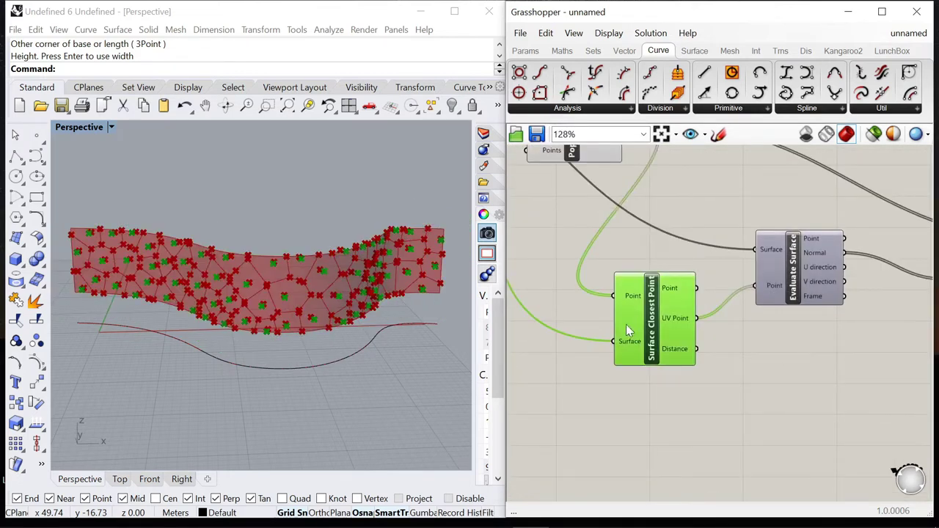
pyautogui.click(583, 373)
pyautogui.scroll(-2, 695, 339)
pyautogui.click(634, 237)
pyautogui.middleClick(636, 183)
pyautogui.click(747, 359)
pyautogui.scroll(3, 747, 359)
pyautogui.click(608, 300)
pyautogui.rightClick(569, 243)
pyautogui.click(596, 262)
pyautogui.scroll(-7, 801, 311)
pyautogui.scroll(6, 801, 311)
# Step: Add a number slider ranging from 0 to 2.0 and connect it to the Amplitude component's Amplitude input
pyautogui.click(805, 276)
pyautogui.click(680, 334)
pyautogui.scroll(4, 675, 351)
pyautogui.doubleClick(676, 351)
pyautogui.write('0')
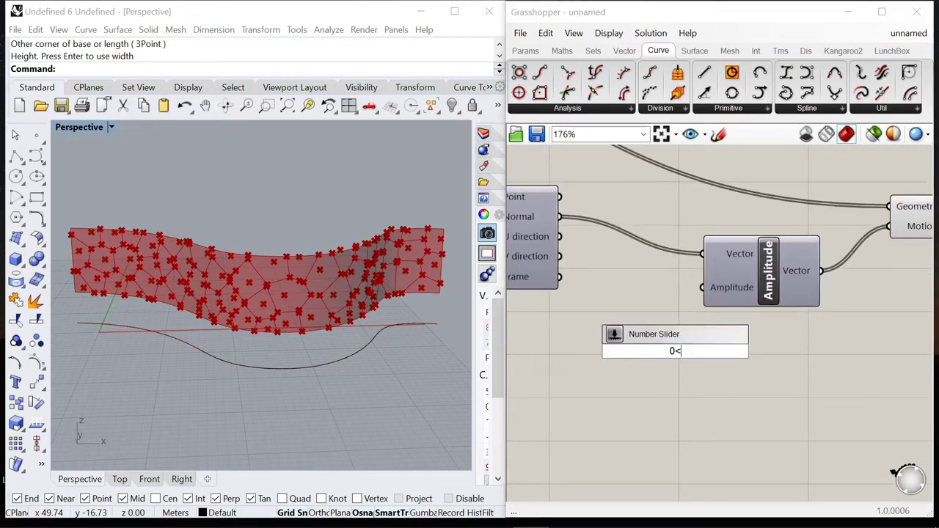
pyautogui.write('<2.0')
pyautogui.press('Return')
pyautogui.scroll(-10, 674, 368)
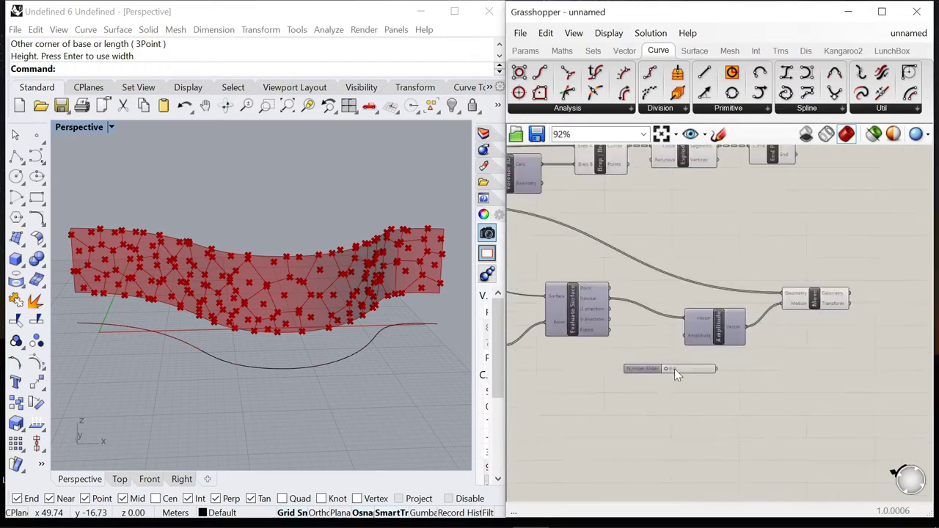
pyautogui.scroll(10, 619, 344)
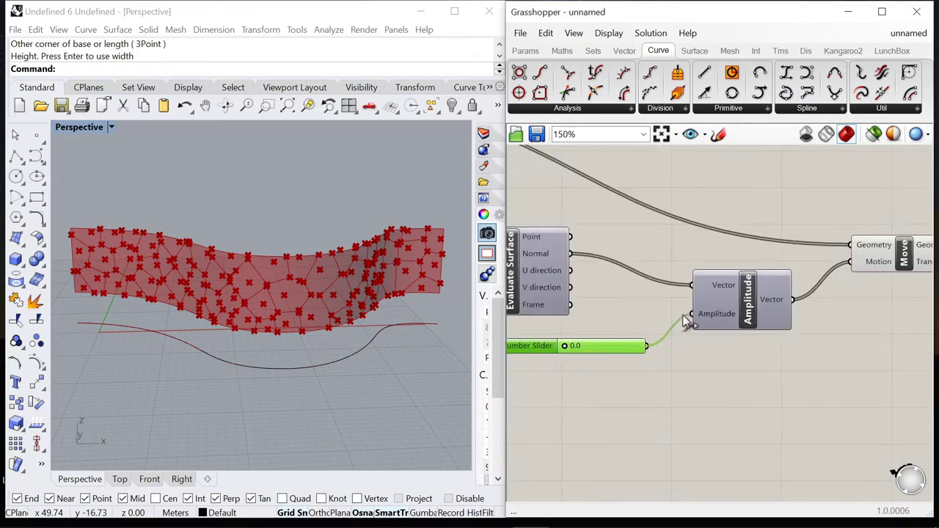
pyautogui.moveTo(683, 317); pyautogui.dragTo(691, 314)
# Step: Set the amplitude slider to 1.8 and check the offset of the moved points in the Top view
pyautogui.moveTo(585, 349); pyautogui.dragTo(621, 352)
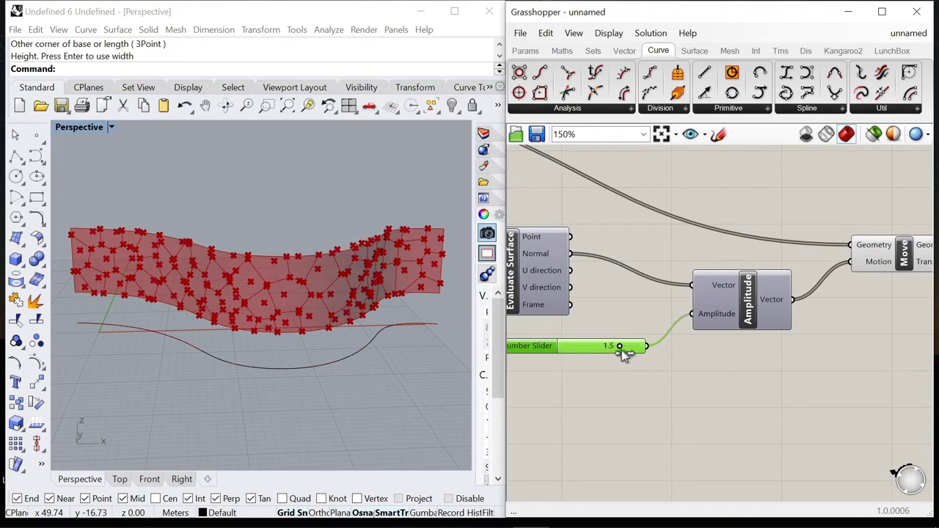
pyautogui.moveTo(294, 339); pyautogui.dragTo(462, 323, button='right')
pyautogui.moveTo(628, 350); pyautogui.dragTo(628, 347)
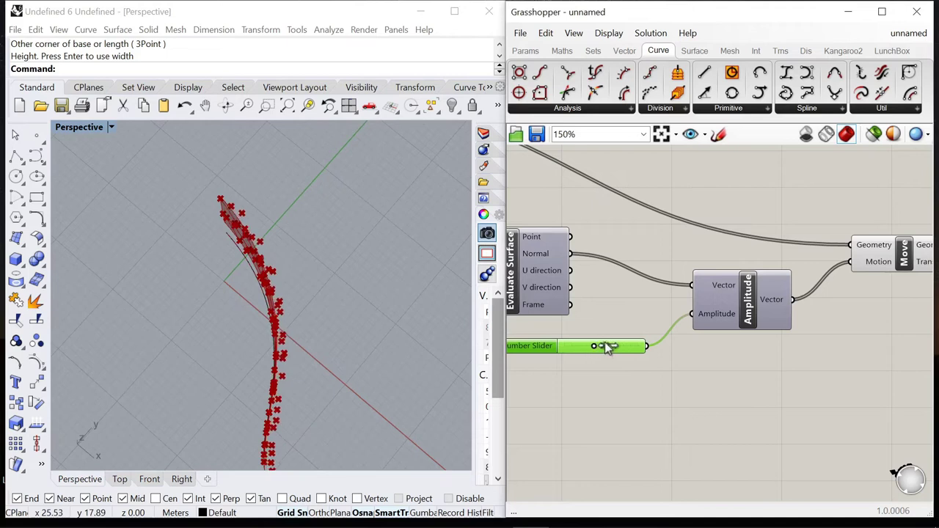
pyautogui.click(121, 478)
pyautogui.scroll(-3, 205, 292)
pyautogui.scroll(4, 272, 311)
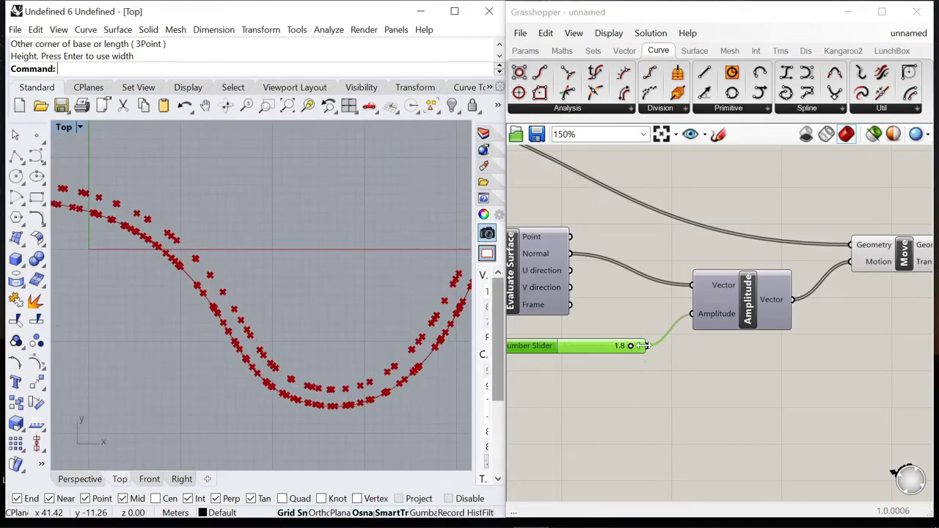
pyautogui.scroll(-2, 375, 315)
pyautogui.moveTo(635, 349)
pyautogui.mouseDown()
pyautogui.moveTo(565, 347)
pyautogui.moveTo(630, 348)
pyautogui.mouseUp()
# Step: Add a Negative component between the number slider and Amplitude, wiring the slider to Value and Result to the Amplitude input
pyautogui.moveTo(715, 323); pyautogui.dragTo(736, 323)
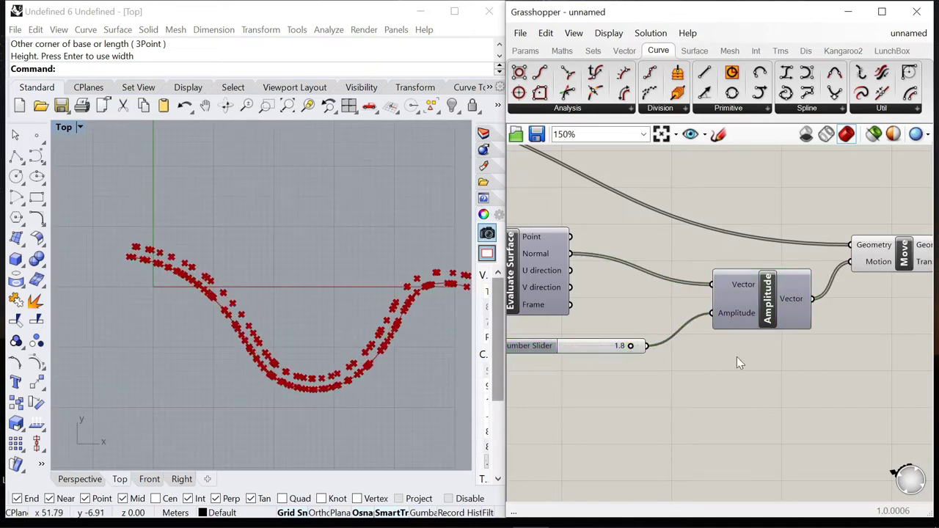
pyautogui.doubleClick(706, 416)
pyautogui.write('negative')
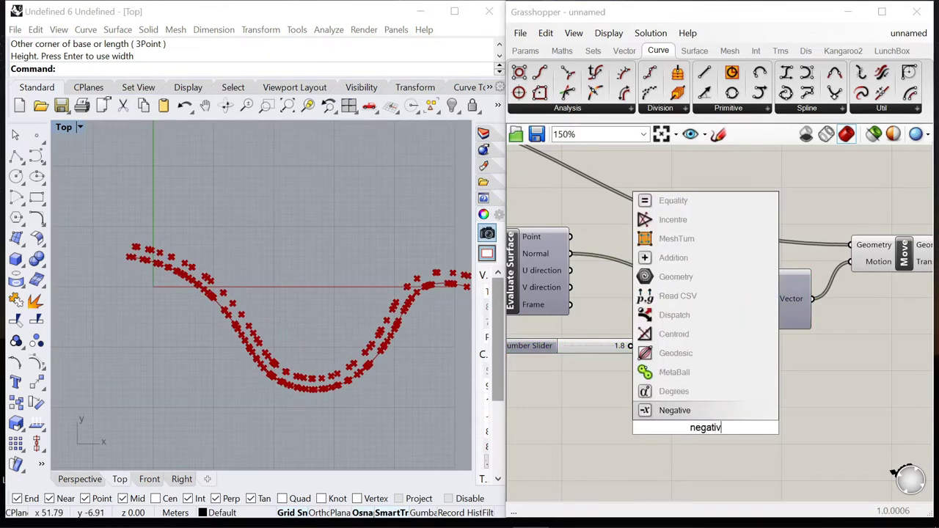
pyautogui.press('Return')
pyautogui.moveTo(775, 406); pyautogui.dragTo(841, 421, button='right')
pyautogui.moveTo(590, 362); pyautogui.dragTo(533, 366)
pyautogui.moveTo(766, 433); pyautogui.dragTo(709, 357)
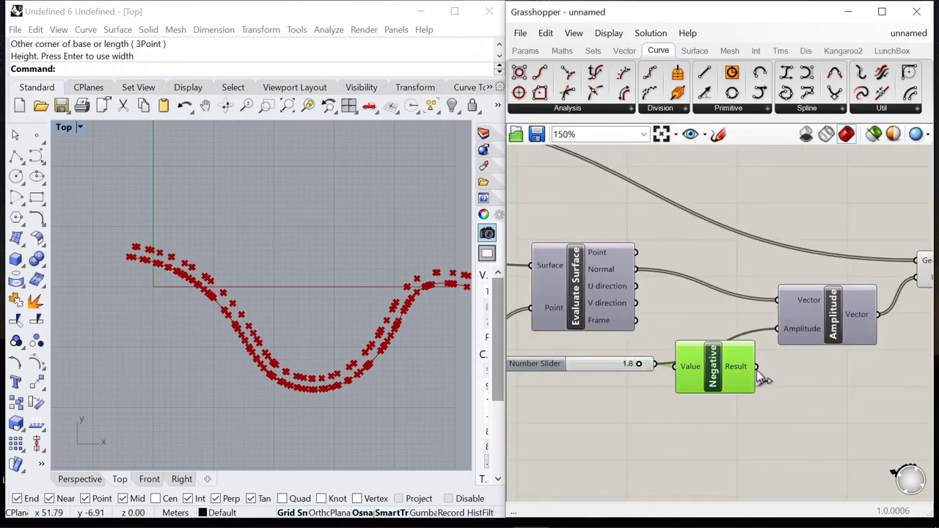
pyautogui.moveTo(781, 336); pyautogui.dragTo(779, 330)
# Step: Set the amplitude slider to 0.8 and check the reversed point offset in the Top view
pyautogui.moveTo(640, 367); pyautogui.dragTo(624, 378)
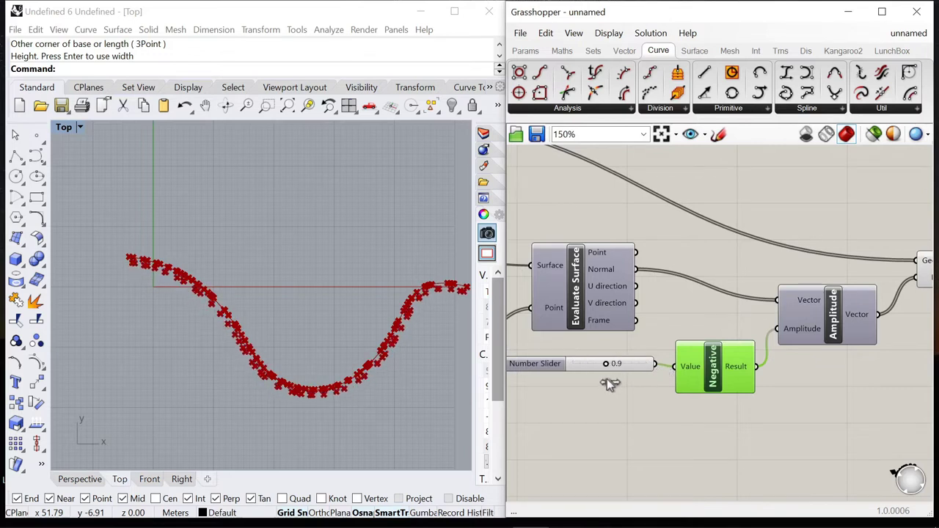
pyautogui.scroll(3, 209, 350)
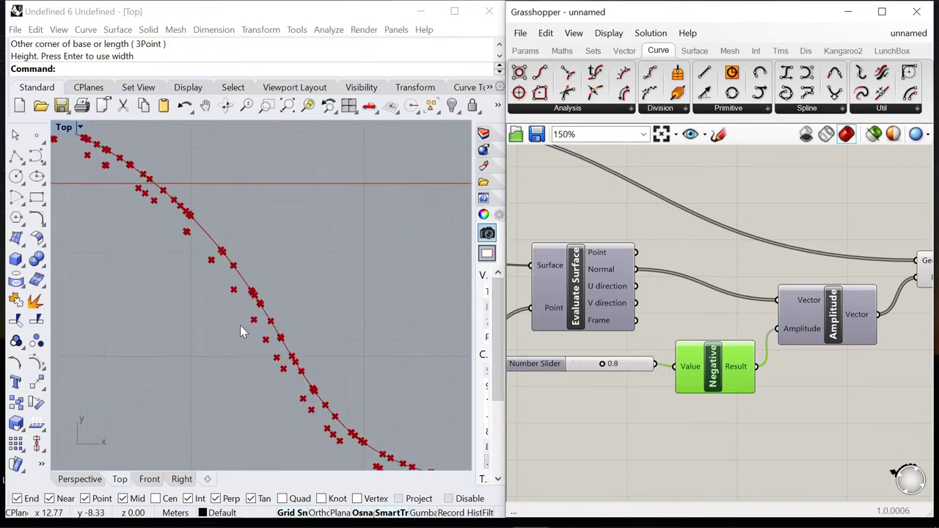
pyautogui.click(655, 430)
pyautogui.scroll(-5, 655, 352)
pyautogui.scroll(5, 684, 285)
pyautogui.click(681, 287)
pyautogui.click(735, 372)
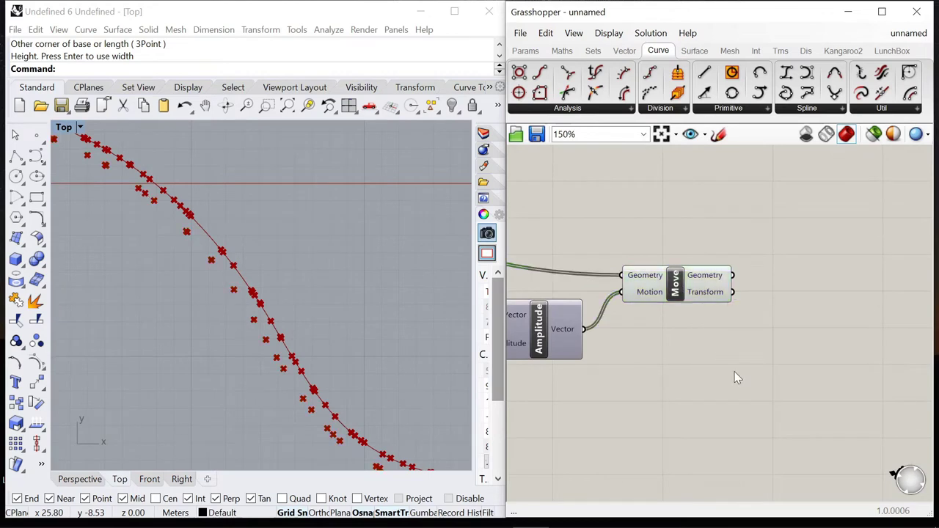
# Step: Return to the Perspective view and turn off the Loft preview to hide the base surface
pyautogui.scroll(-3, 720, 343)
pyautogui.click(80, 479)
pyautogui.moveTo(165, 329); pyautogui.dragTo(345, 253, button='right')
pyautogui.scroll(-10, 821, 253)
pyautogui.scroll(9, 722, 236)
pyautogui.click(667, 248)
pyautogui.rightClick(672, 202)
pyautogui.click(715, 223)
pyautogui.click(716, 218)
pyautogui.scroll(-4, 802, 253)
pyautogui.scroll(6, 650, 247)
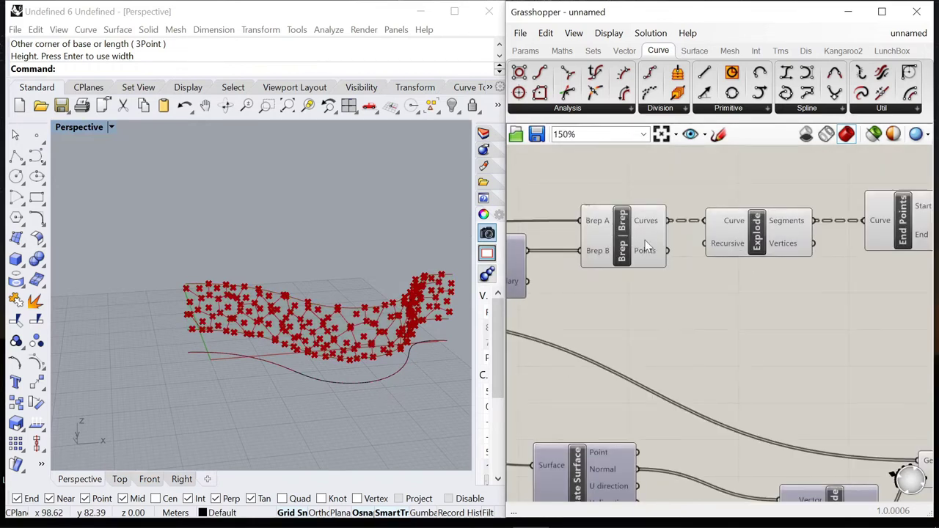
# Step: Turn off the previews of Brep | Brep and Explode to hide the cell edges
pyautogui.click(639, 241)
pyautogui.scroll(-2, 734, 282)
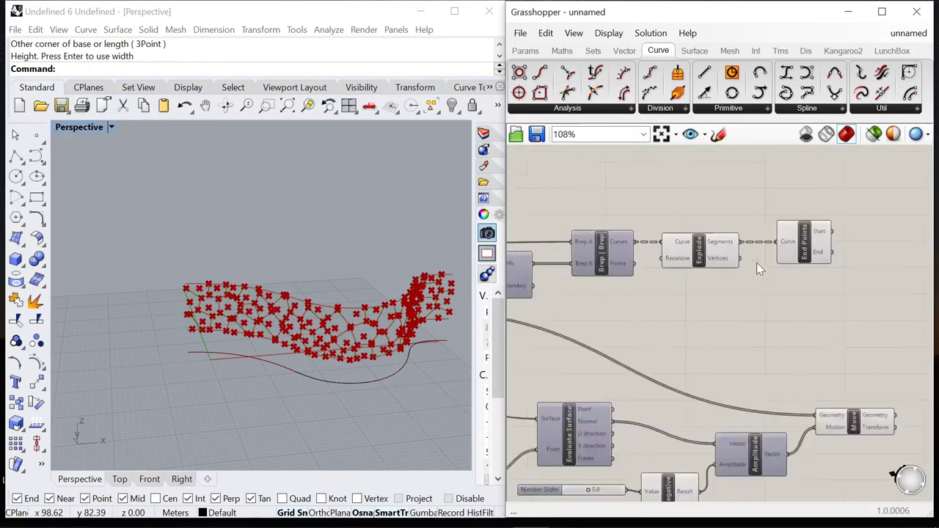
pyautogui.scroll(4, 756, 263)
pyautogui.click(675, 246)
pyautogui.rightClick(699, 295)
pyautogui.click(723, 317)
pyautogui.click(719, 319)
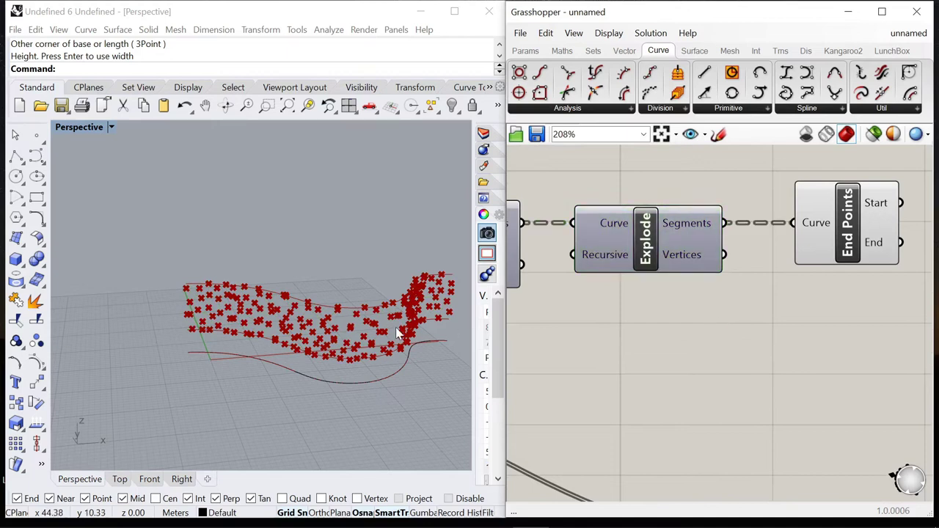
pyautogui.moveTo(398, 329); pyautogui.dragTo(363, 334, button='right')
pyautogui.scroll(-4, 600, 280)
# Step: Add a 4Point Surface component, connecting End Points' Start to Corner A, End to Corner B, and Move's Geometry to Corner C
pyautogui.moveTo(726, 281); pyautogui.dragTo(679, 260, button='right')
pyautogui.scroll(1, 679, 260)
pyautogui.moveTo(692, 233); pyautogui.dragTo(759, 234)
pyautogui.click(680, 256)
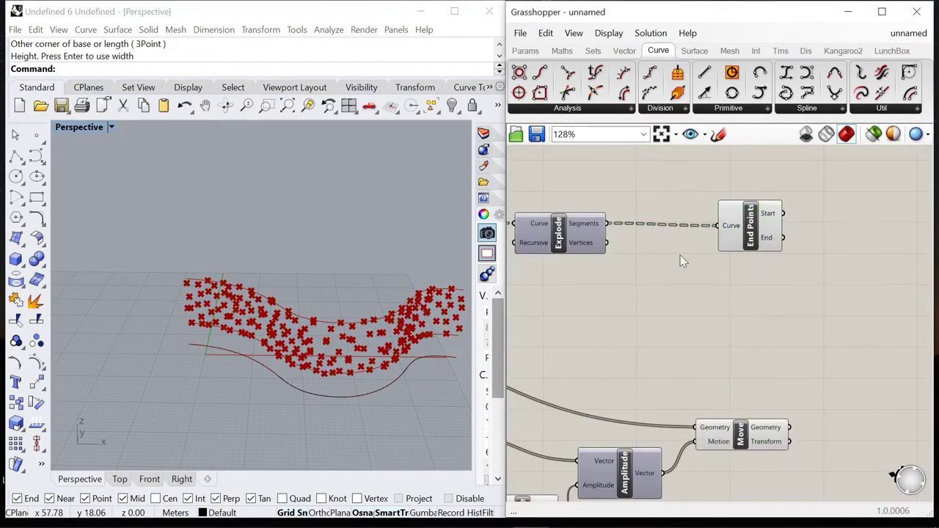
pyautogui.moveTo(680, 255); pyautogui.dragTo(559, 235, button='right')
pyautogui.doubleClick(798, 270)
pyautogui.write('surface')
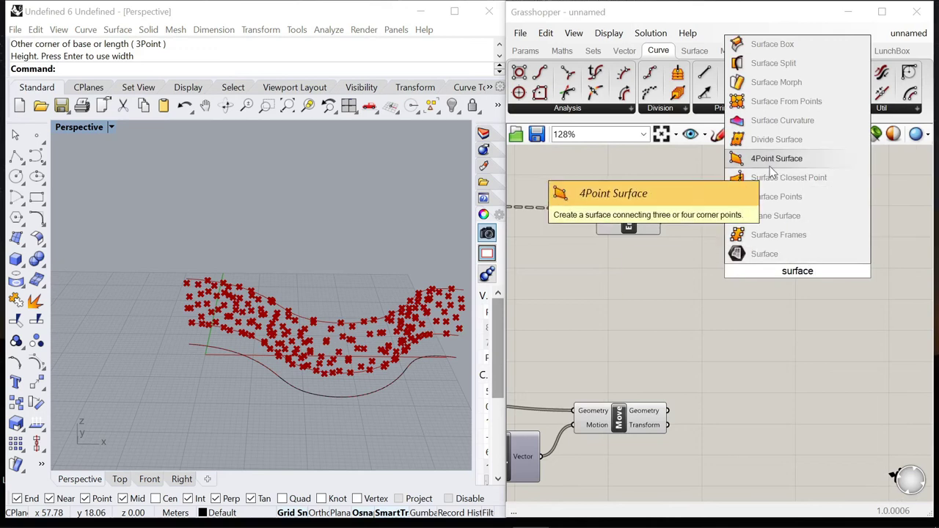
pyautogui.click(772, 158)
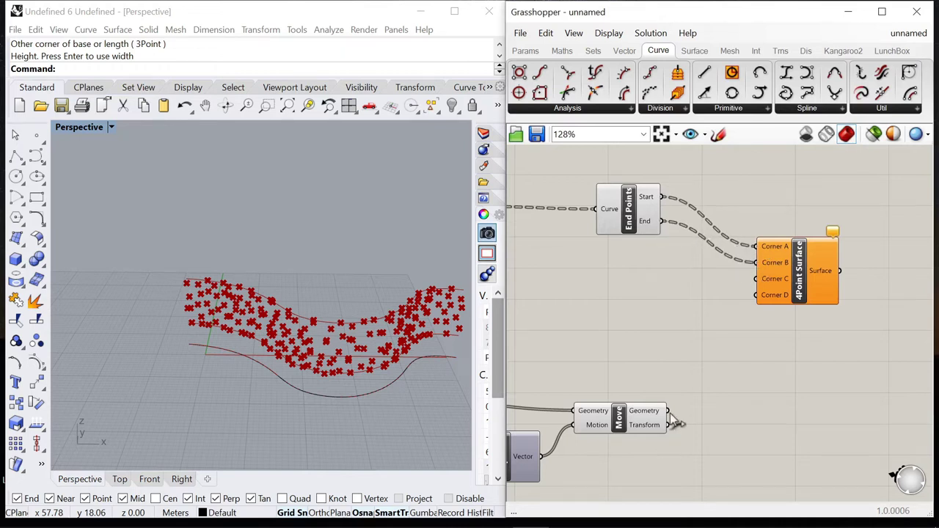
pyautogui.moveTo(736, 293); pyautogui.dragTo(738, 292)
# Step: Graft the Corner C input of 4Point Surface and inspect the resulting triangular facets
pyautogui.scroll(3, 758, 279)
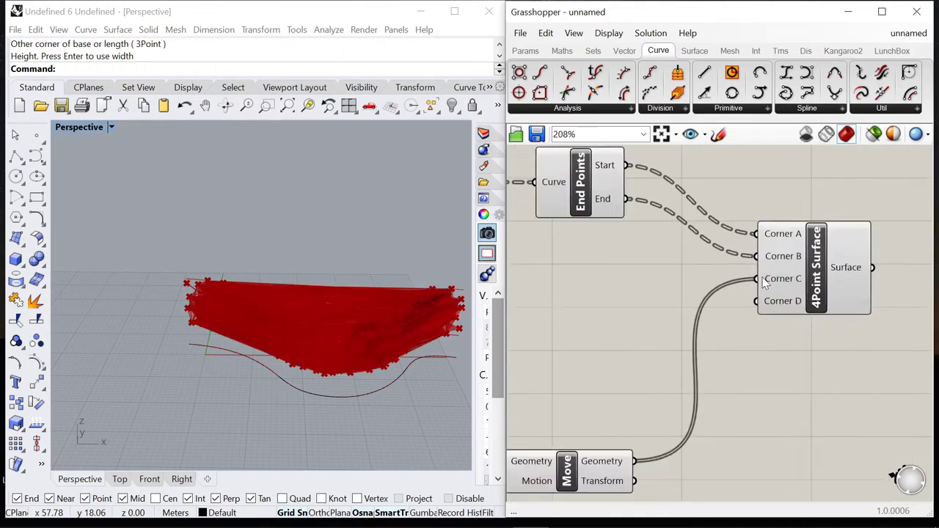
pyautogui.rightClick(777, 278)
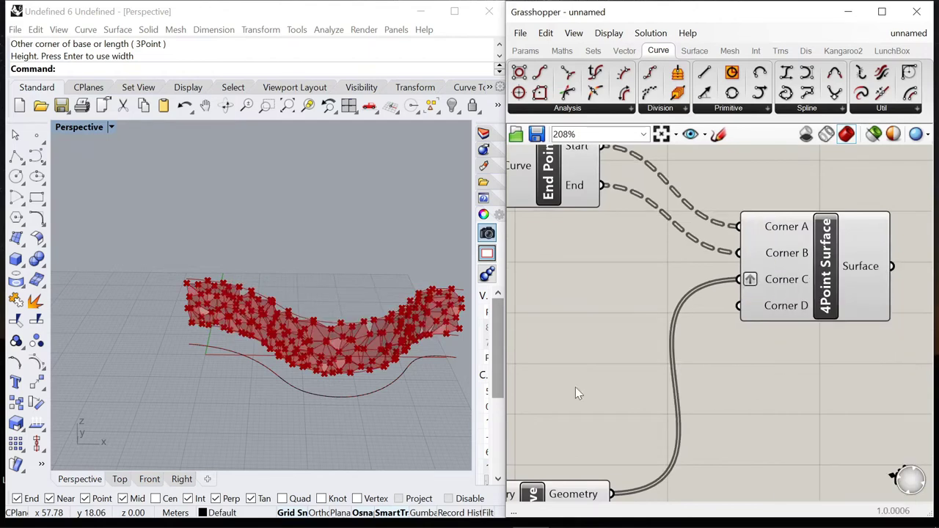
pyautogui.moveTo(411, 332); pyautogui.dragTo(303, 317, button='right')
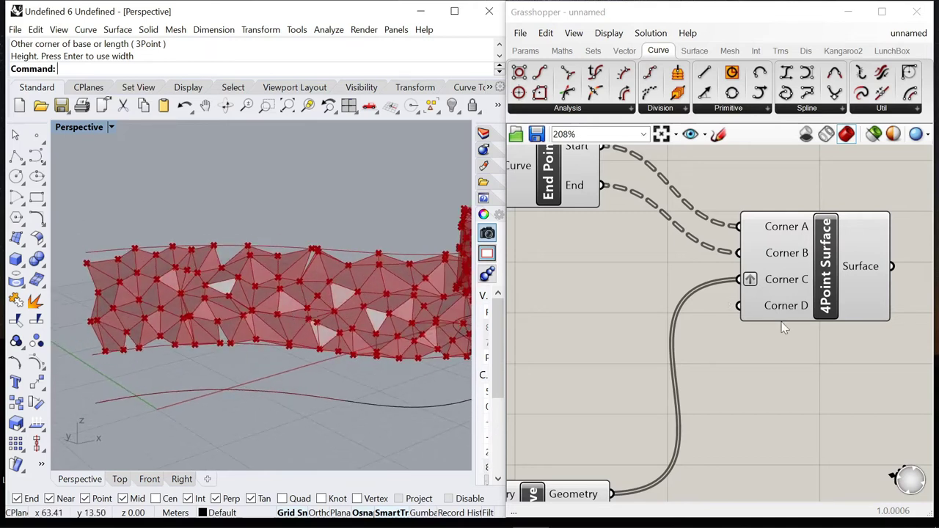
pyautogui.click(821, 271)
pyautogui.click(316, 381)
pyautogui.click(816, 382)
pyautogui.moveTo(323, 293); pyautogui.dragTo(306, 279, button='right')
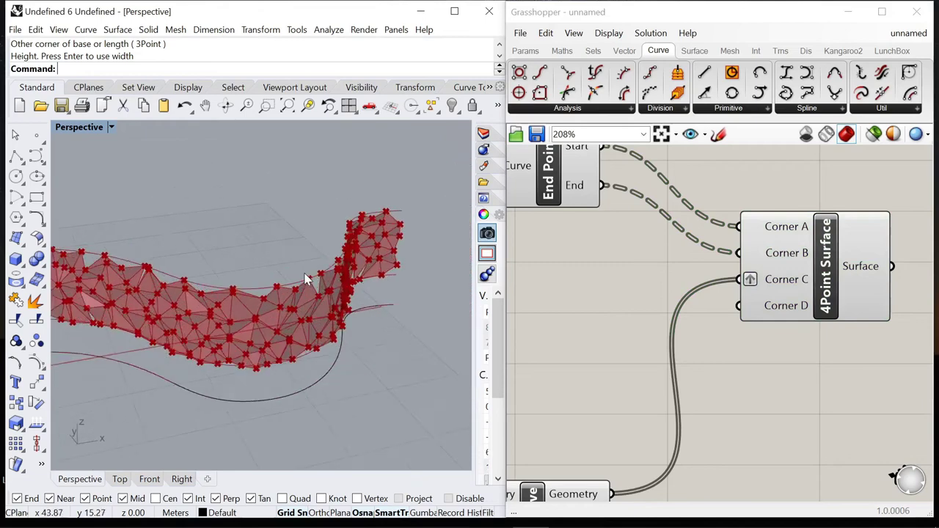
# Step: Set the slider feeding Negative to 1.1, checking the facet depth from several angles
pyautogui.scroll(2, 306, 279)
pyautogui.scroll(-8, 754, 257)
pyautogui.scroll(7, 629, 357)
pyautogui.moveTo(655, 361); pyautogui.dragTo(675, 363)
pyautogui.scroll(-4, 332, 344)
pyautogui.moveTo(332, 344); pyautogui.dragTo(344, 341, button='right')
pyautogui.moveTo(682, 367); pyautogui.dragTo(656, 366)
pyautogui.moveTo(277, 282); pyautogui.dragTo(224, 404, button='right')
pyautogui.click(656, 361)
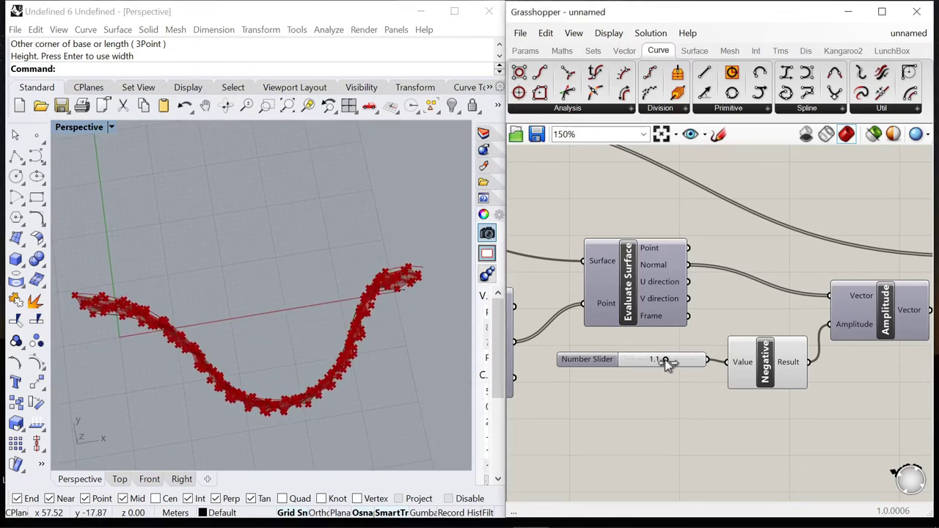
pyautogui.moveTo(371, 369); pyautogui.dragTo(392, 273, button='right')
pyautogui.scroll(-7, 633, 239)
pyautogui.scroll(4, 759, 210)
# Step: Turn off the previews of End Points and the Move feeding 4Point Surface to hide the points on the facets
pyautogui.click(756, 213)
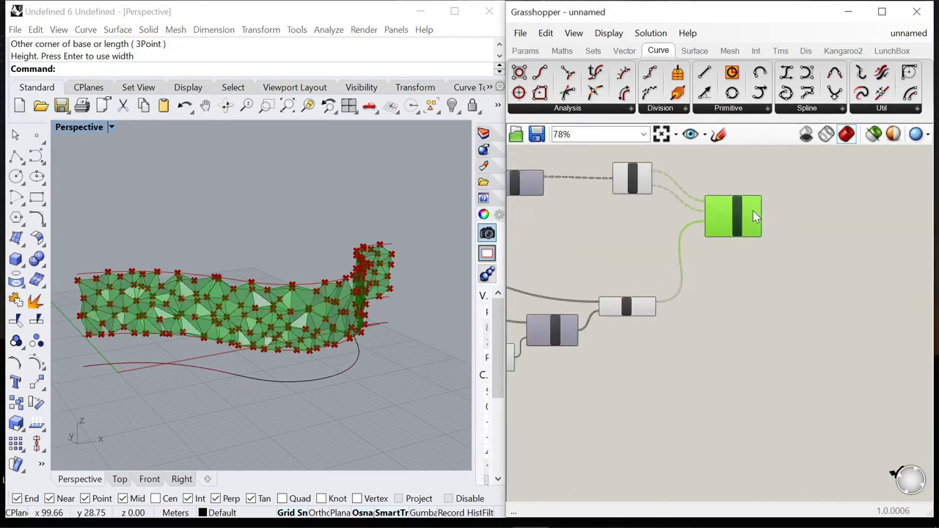
pyautogui.scroll(2, 768, 189)
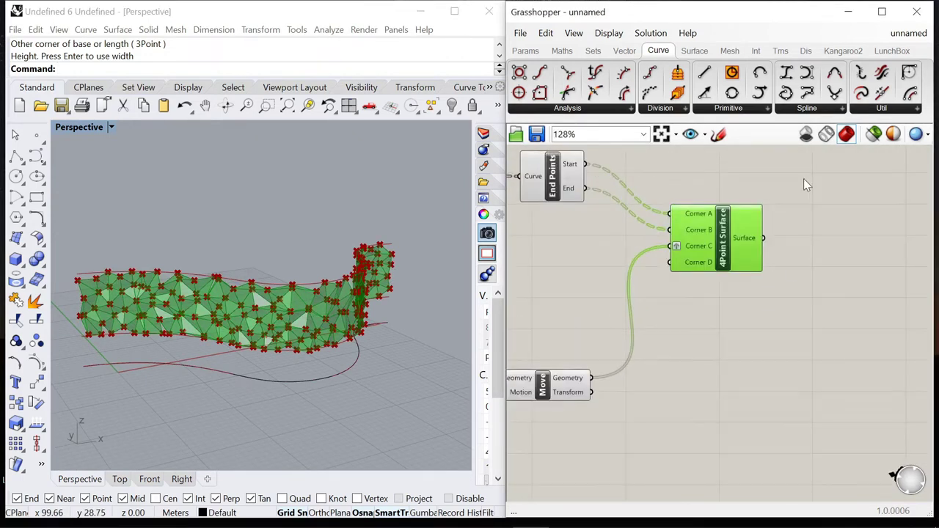
pyautogui.click(853, 288)
pyautogui.scroll(-3, 858, 275)
pyautogui.moveTo(730, 344); pyautogui.dragTo(702, 182)
pyautogui.rightClick(702, 182)
pyautogui.click(740, 207)
pyautogui.click(749, 272)
pyautogui.scroll(3, 712, 339)
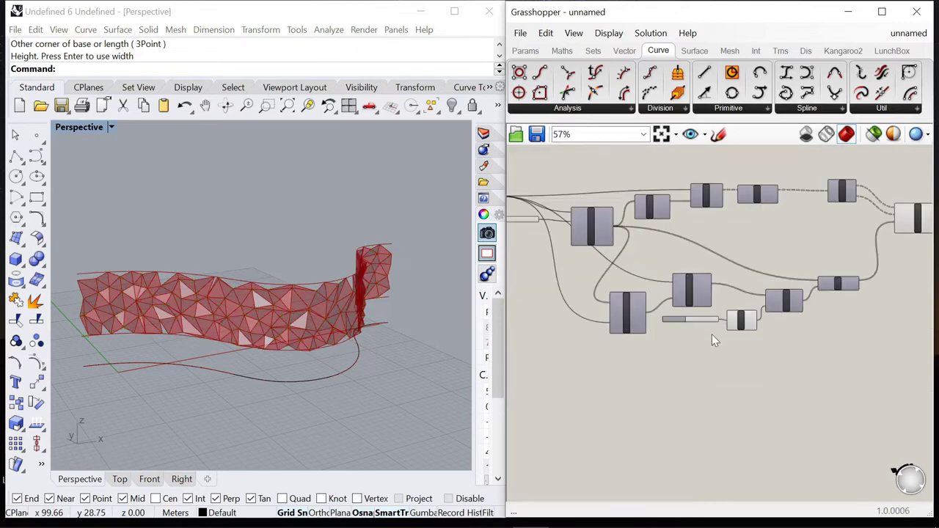
# Step: Turn off the preview of the Move component feeding Loft to hide the copied curves
pyautogui.scroll(-4, 862, 330)
pyautogui.scroll(5, 590, 271)
pyautogui.click(591, 271)
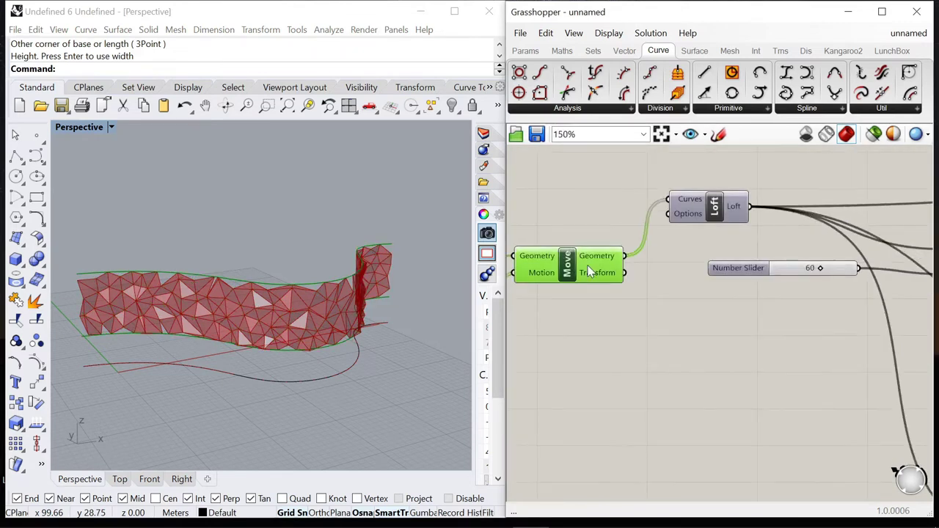
pyautogui.scroll(-3, 636, 321)
pyautogui.rightClick(665, 318)
pyautogui.click(692, 334)
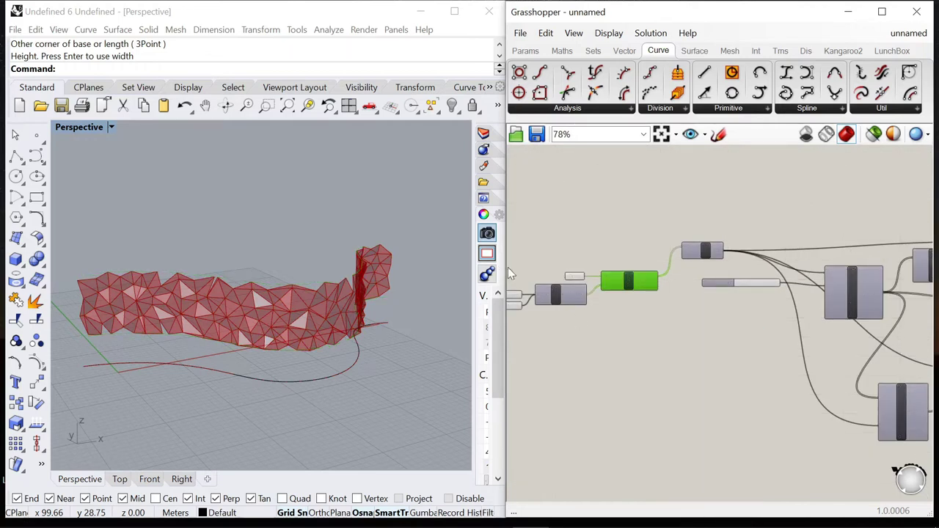
# Step: Move the Curve parameter up the canvas, clear of the Move component it feeds
pyautogui.scroll(2, 618, 285)
pyautogui.click(616, 282)
pyautogui.scroll(-6, 616, 243)
pyautogui.scroll(4, 616, 250)
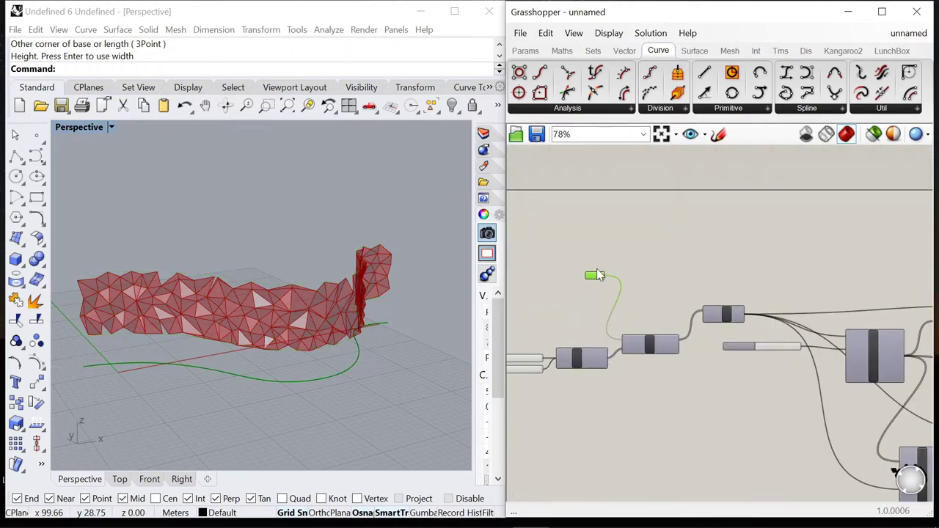
pyautogui.scroll(-3, 572, 235)
pyautogui.moveTo(529, 218); pyautogui.dragTo(881, 359)
pyautogui.click(883, 309)
pyautogui.scroll(6, 624, 294)
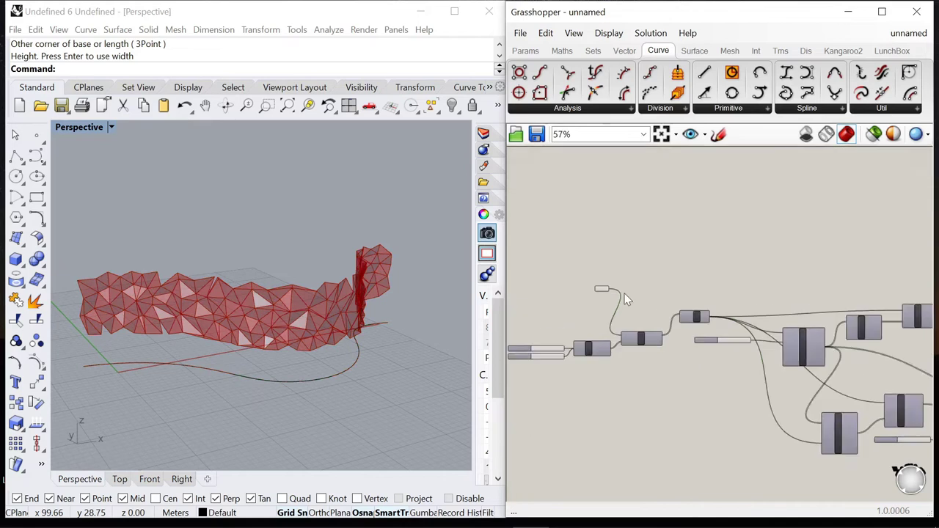
# Step: Add a Perp Frames component and connect the base Curve parameter to its Curve input
pyautogui.doubleClick(701, 235)
pyautogui.write('perp')
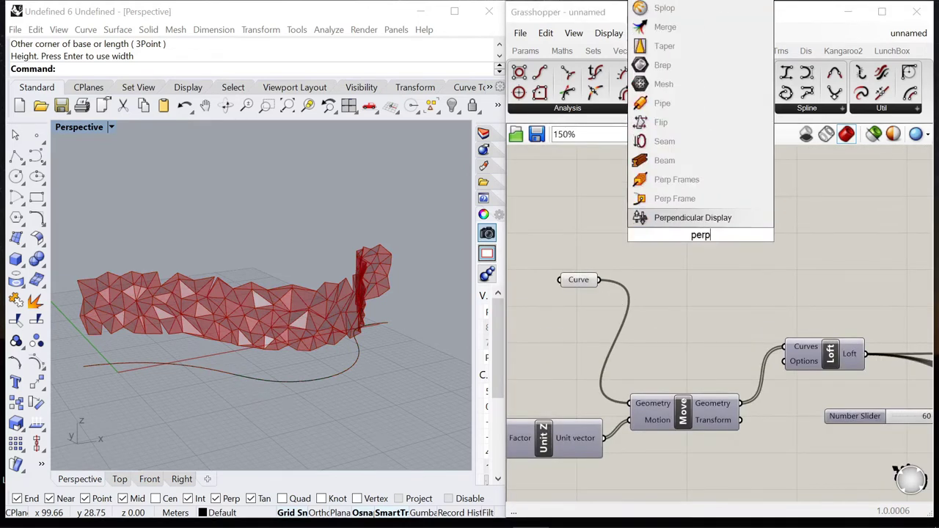
pyautogui.click(674, 183)
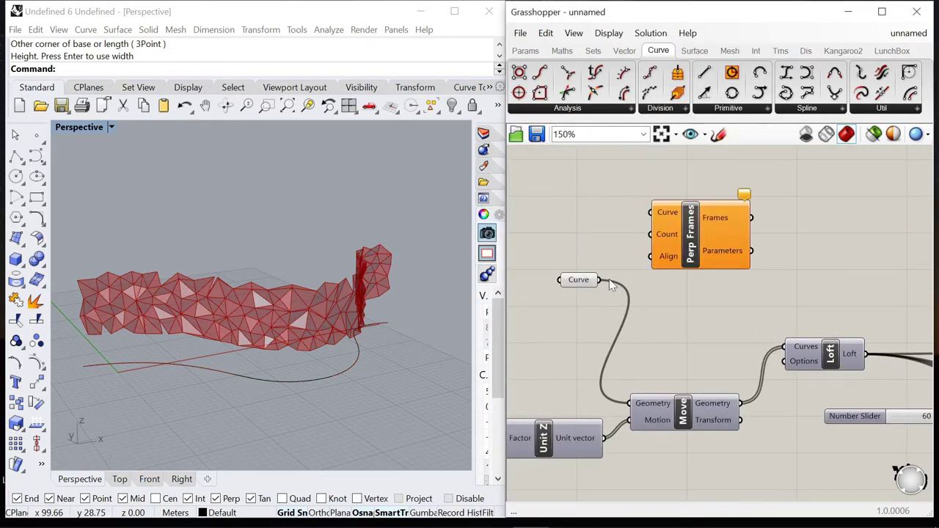
pyautogui.moveTo(648, 218); pyautogui.dragTo(763, 232)
# Step: Add an integer number slider starting at 0, connect it to Perp Frames' Count input, and set it to 15
pyautogui.doubleClick(636, 205)
pyautogui.write('0<')
pyautogui.press('Return')
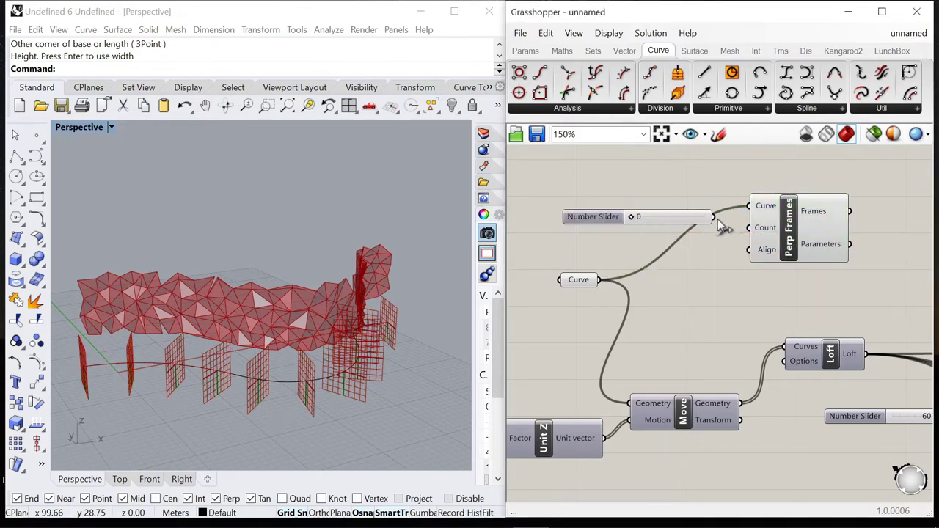
pyautogui.moveTo(713, 218); pyautogui.dragTo(749, 228)
pyautogui.moveTo(628, 217); pyautogui.dragTo(713, 223)
pyautogui.moveTo(294, 323); pyautogui.dragTo(312, 319, button='right')
pyautogui.scroll(4, 656, 284)
pyautogui.moveTo(709, 230); pyautogui.dragTo(670, 237)
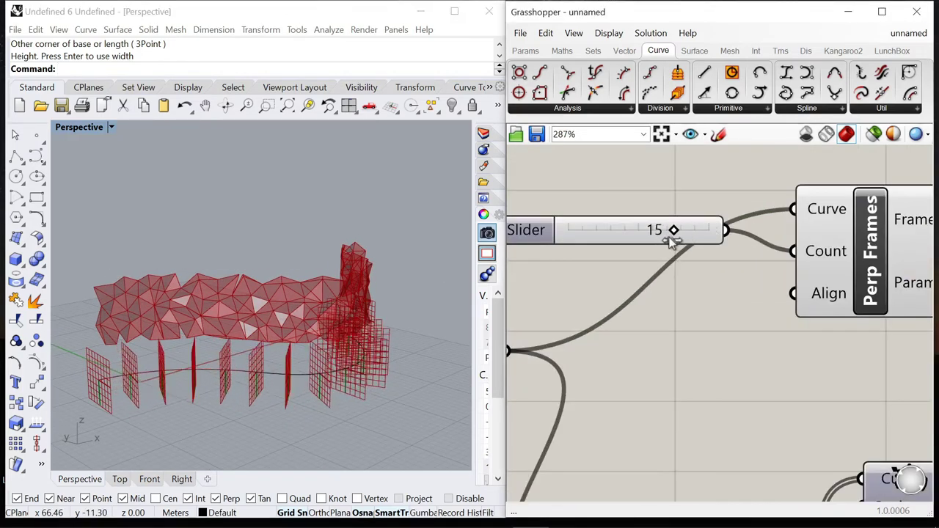
pyautogui.moveTo(315, 363); pyautogui.dragTo(273, 373, button='right')
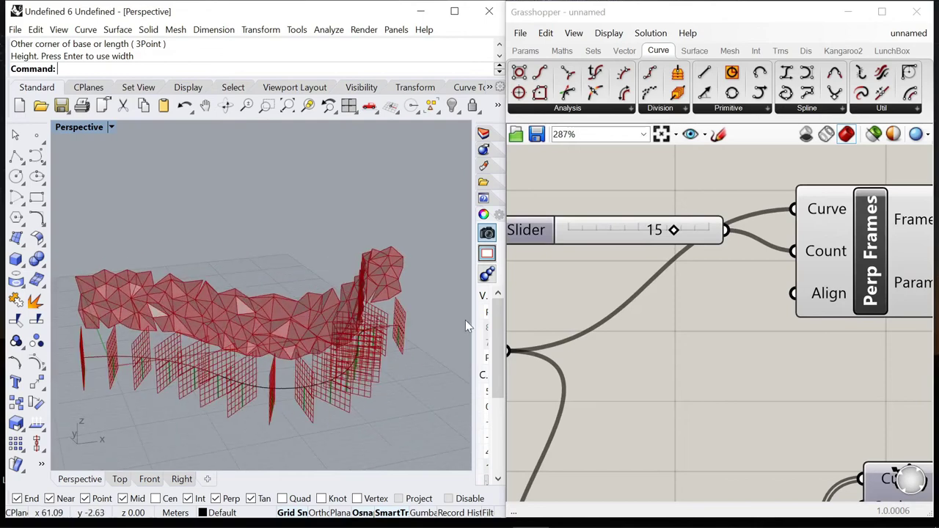
# Step: Add a Rectangle component and connect Perp Frames' Frames output to its Plane input
pyautogui.scroll(-3, 719, 251)
pyautogui.scroll(2, 598, 237)
pyautogui.moveTo(600, 238); pyautogui.dragTo(605, 260)
pyautogui.scroll(-4, 606, 258)
pyautogui.moveTo(857, 267); pyautogui.dragTo(702, 263, button='right')
pyautogui.scroll(3, 682, 261)
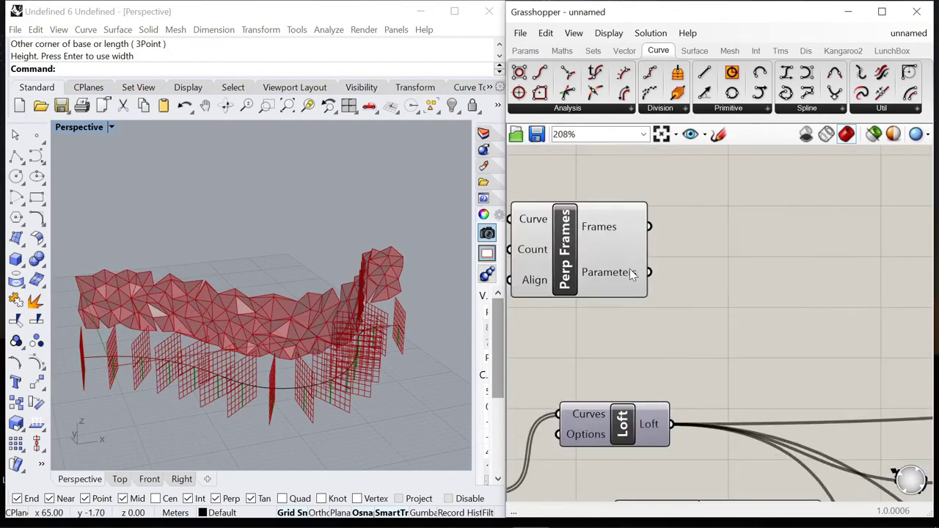
pyautogui.moveTo(612, 228)
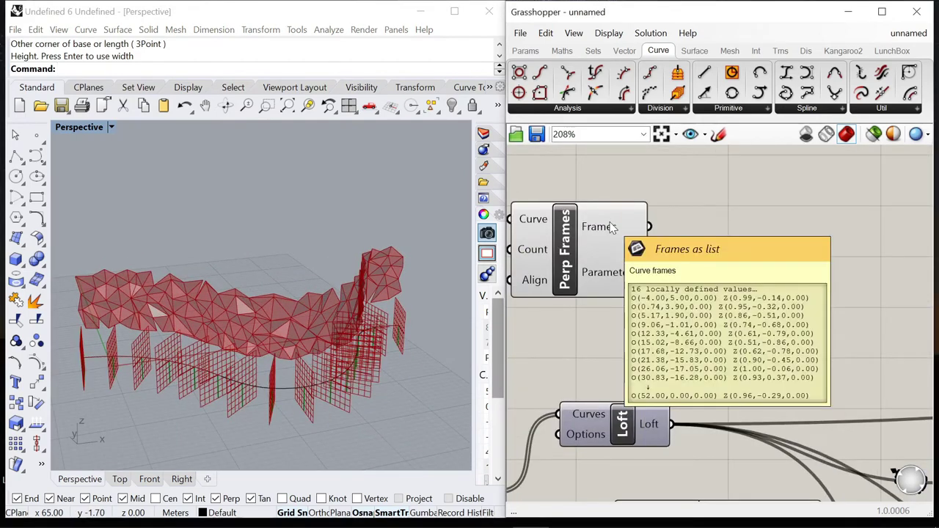
pyautogui.scroll(-4, 614, 226)
pyautogui.doubleClick(702, 237)
pyautogui.write('rectangle')
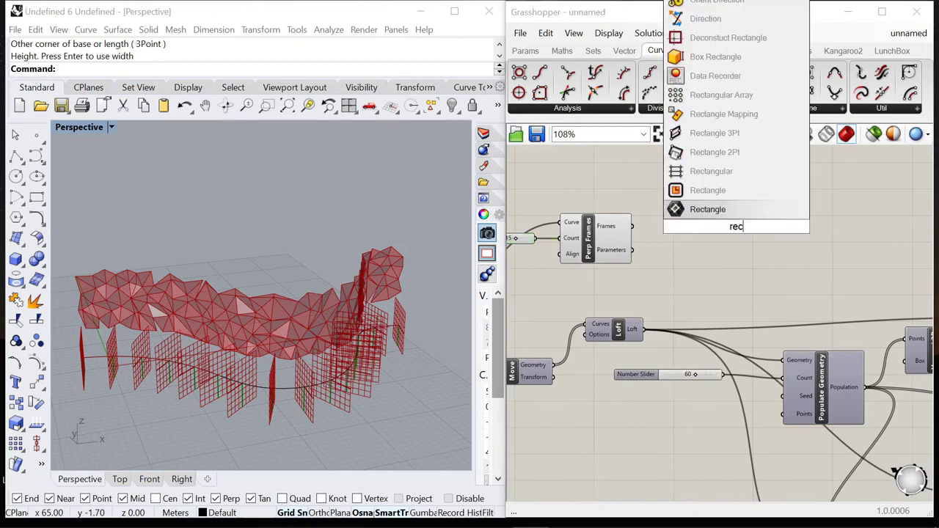
pyautogui.click(712, 211)
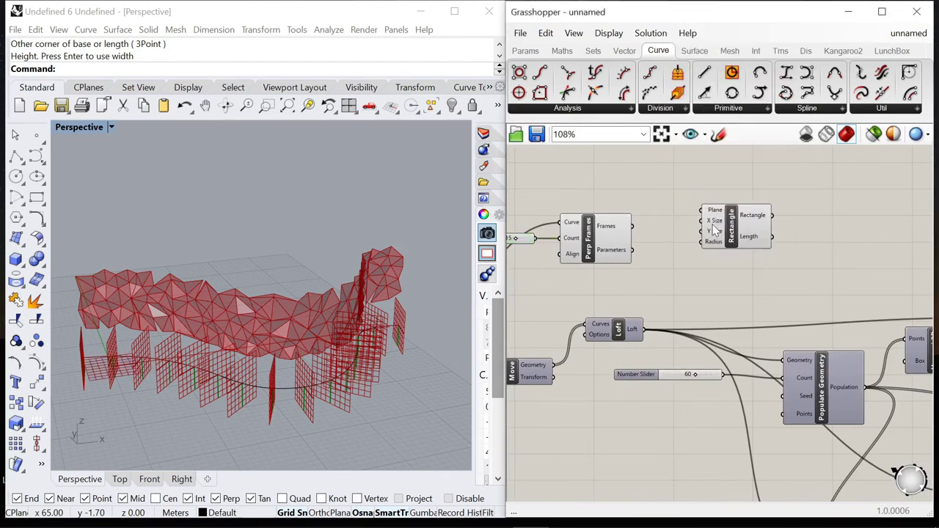
pyautogui.scroll(3, 606, 227)
pyautogui.moveTo(702, 197); pyautogui.dragTo(706, 196)
pyautogui.scroll(-3, 694, 223)
pyautogui.moveTo(692, 235); pyautogui.dragTo(829, 201)
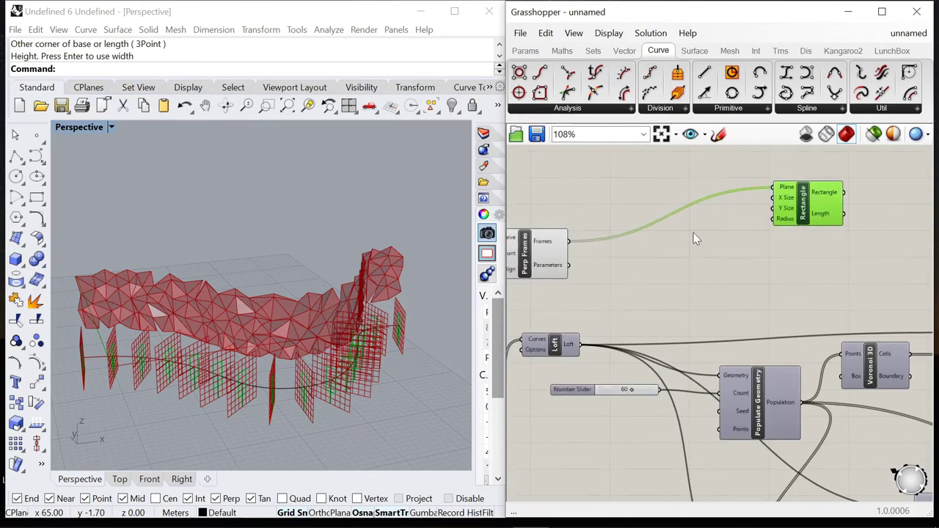
# Step: Add a Construct Domain component above the frames wire and connect its Domain output to Rectangle's X Size input
pyautogui.scroll(-2, 693, 232)
pyautogui.doubleClick(652, 204)
pyautogui.write('domain')
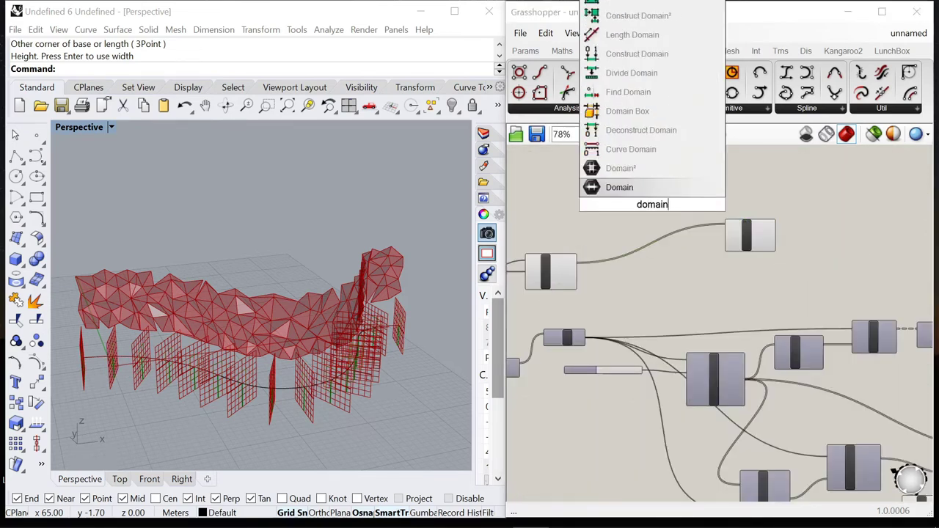
pyautogui.click(637, 54)
pyautogui.scroll(5, 648, 206)
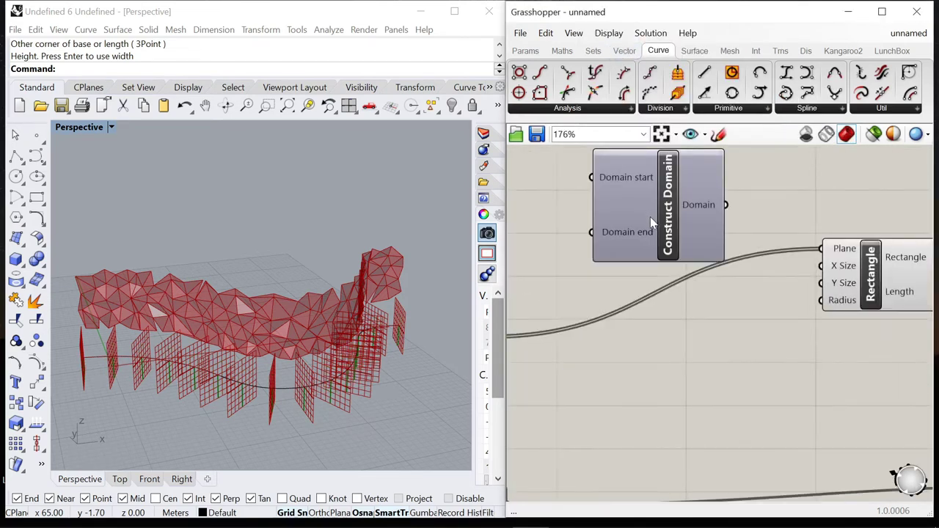
pyautogui.scroll(-2, 653, 218)
pyautogui.scroll(2, 693, 210)
pyautogui.moveTo(789, 273); pyautogui.dragTo(805, 275)
pyautogui.scroll(-3, 804, 278)
pyautogui.scroll(2, 717, 230)
pyautogui.moveTo(713, 235); pyautogui.dragTo(735, 209)
# Step: Add a panel containing 0 and connect it to Construct Domain's Domain start input
pyautogui.click(624, 236)
pyautogui.doubleClick(602, 224)
pyautogui.write('panel')
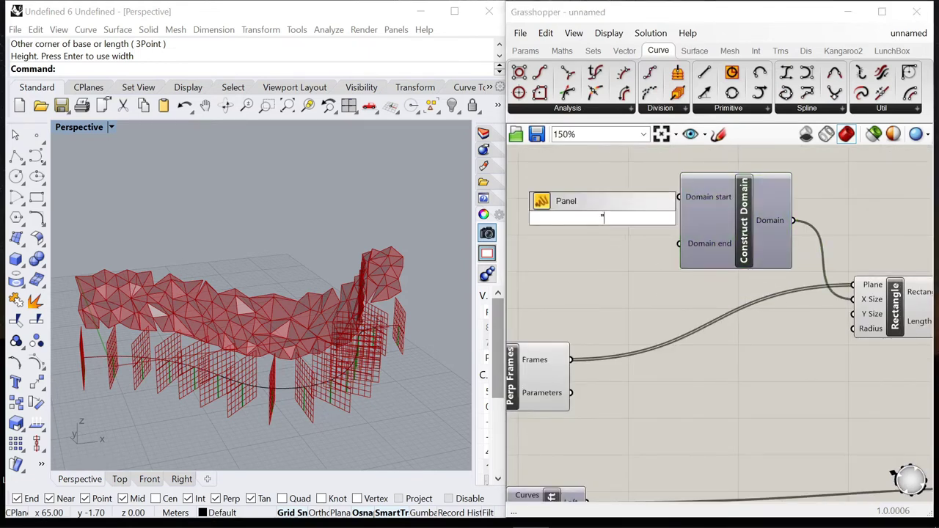
pyautogui.press('Return')
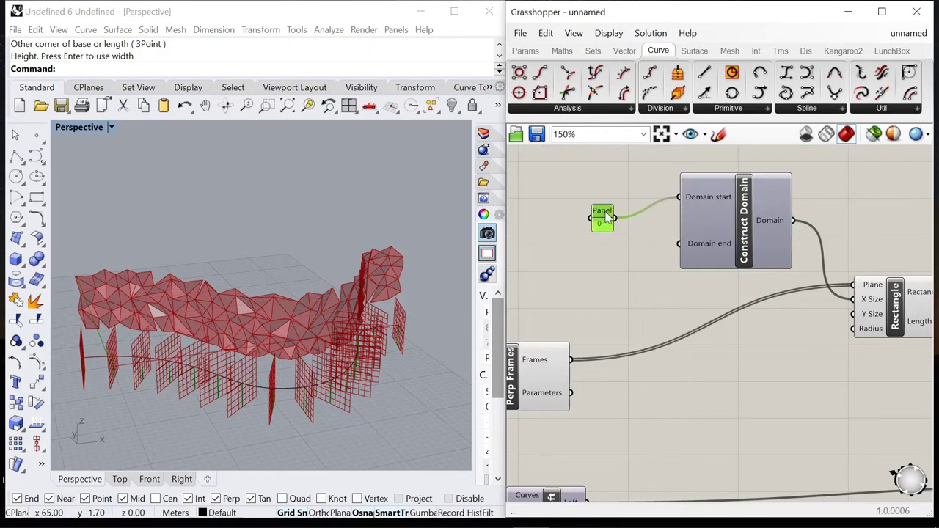
# Step: Add a number slider ranging from 0 to 5.0, connect it to Domain end, and try a value of 2.6
pyautogui.doubleClick(613, 244)
pyautogui.write('0')
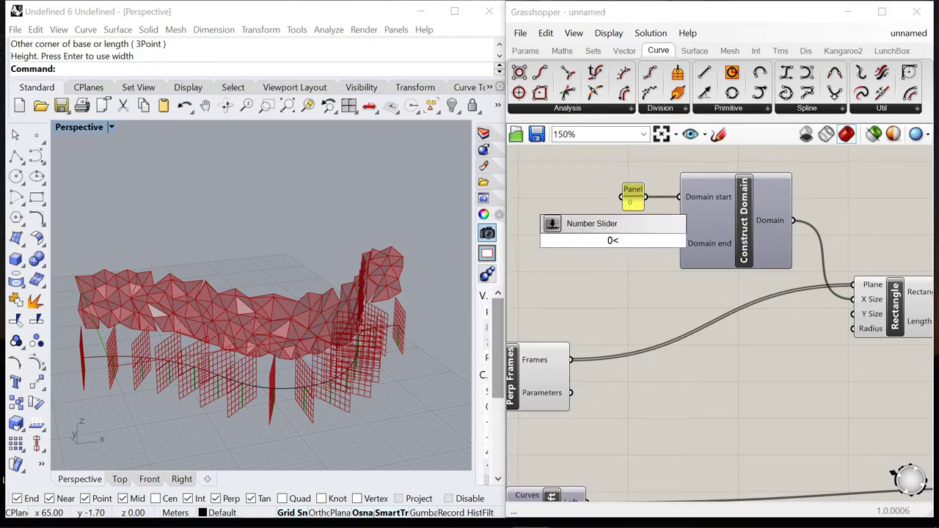
pyautogui.write('<5.0')
pyautogui.press('Return')
pyautogui.scroll(3, 624, 257)
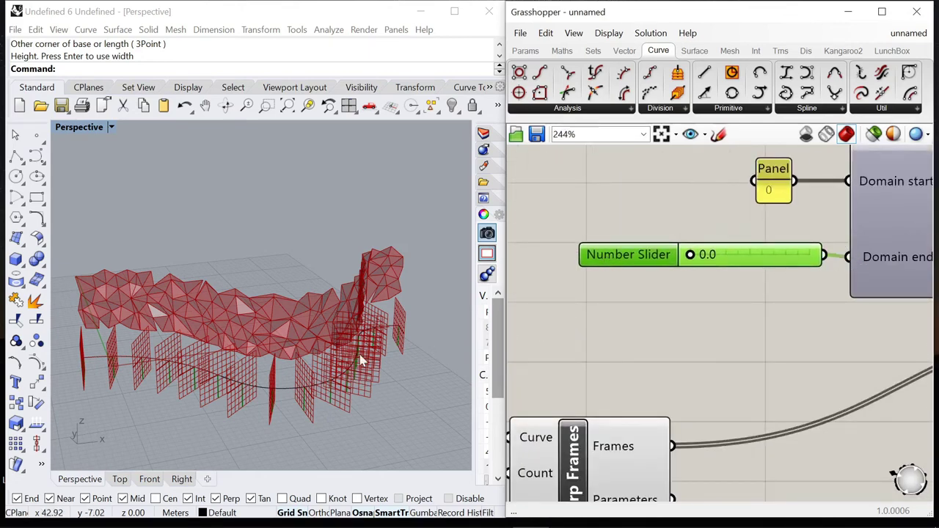
pyautogui.scroll(5, 220, 392)
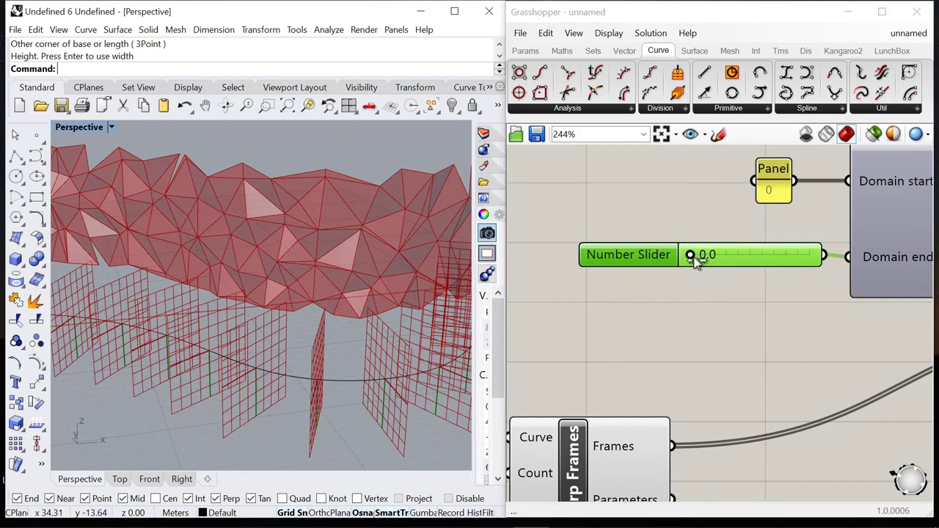
pyautogui.moveTo(691, 255); pyautogui.dragTo(749, 266)
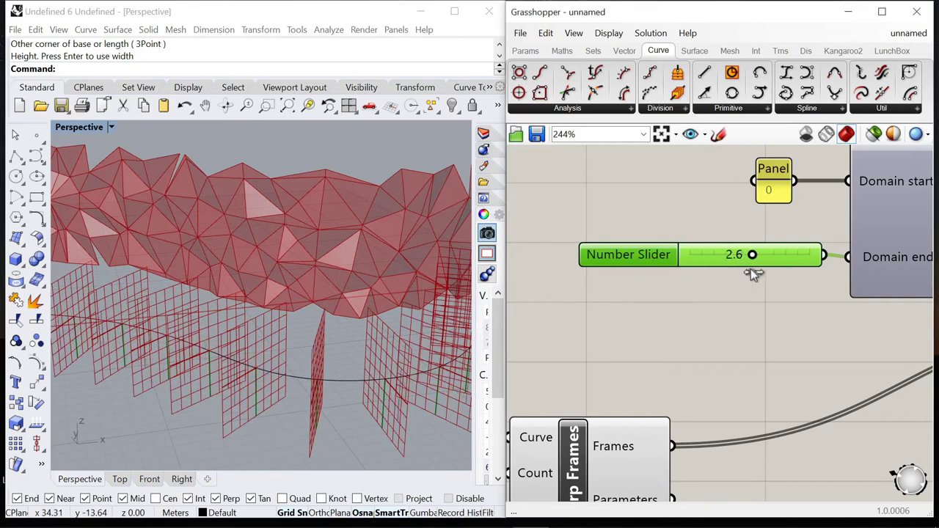
# Step: Insert a Negative component between the number slider and Construct Domain's Domain end input, making room and aligning it with the slider
pyautogui.scroll(-1, 676, 266)
pyautogui.moveTo(701, 254); pyautogui.dragTo(559, 251)
pyautogui.click(624, 317)
pyautogui.doubleClick(624, 311)
pyautogui.write('neg')
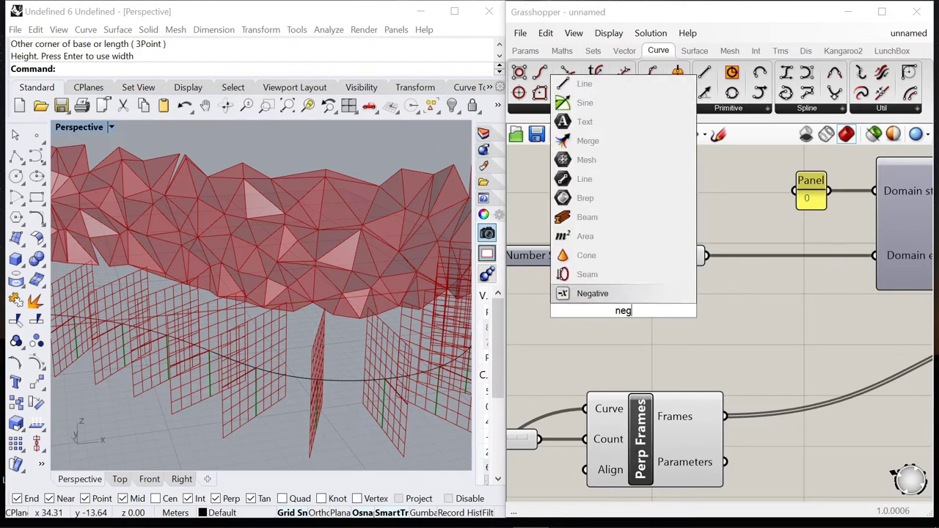
pyautogui.click(615, 294)
pyautogui.moveTo(604, 304); pyautogui.dragTo(734, 272)
pyautogui.scroll(-1, 734, 272)
pyautogui.moveTo(734, 273); pyautogui.dragTo(778, 273, button='right')
pyautogui.moveTo(636, 259); pyautogui.dragTo(600, 259)
pyautogui.moveTo(806, 270); pyautogui.dragTo(776, 265)
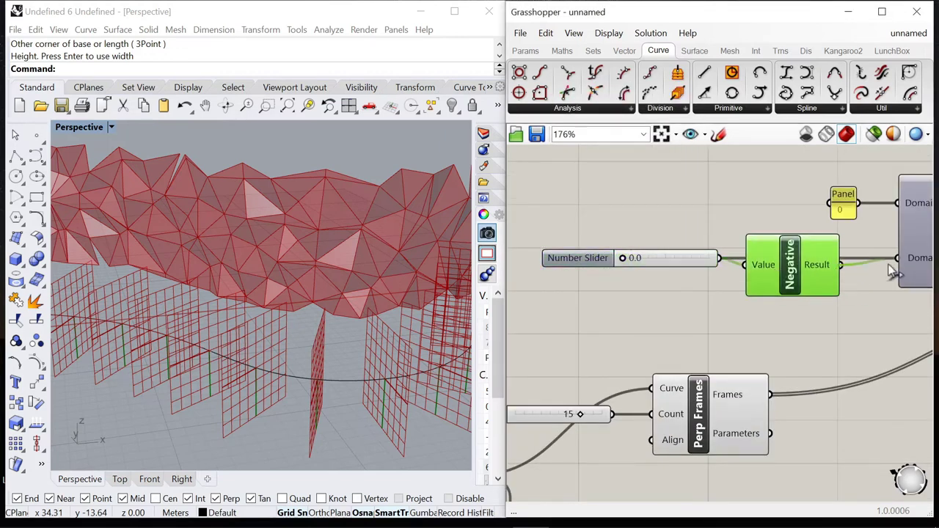
pyautogui.moveTo(891, 271); pyautogui.dragTo(896, 258)
pyautogui.moveTo(818, 270); pyautogui.dragTo(818, 263)
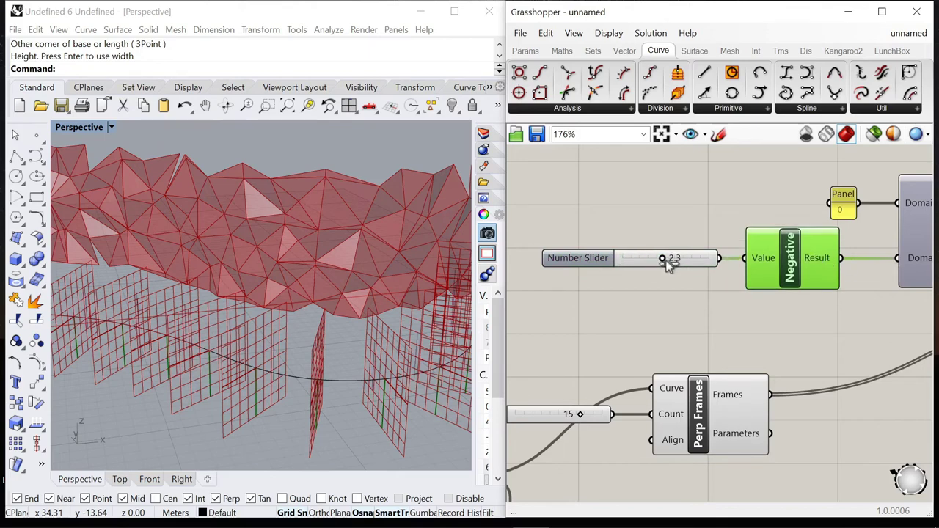
# Step: Set the number slider feeding the Negative component to 0.8
pyautogui.moveTo(444, 314); pyautogui.dragTo(389, 316, button='right')
pyautogui.moveTo(647, 266); pyautogui.dragTo(637, 281)
pyautogui.moveTo(336, 363); pyautogui.dragTo(352, 349, button='right')
pyautogui.scroll(-8, 599, 260)
pyautogui.scroll(4, 667, 262)
pyautogui.scroll(2, 669, 268)
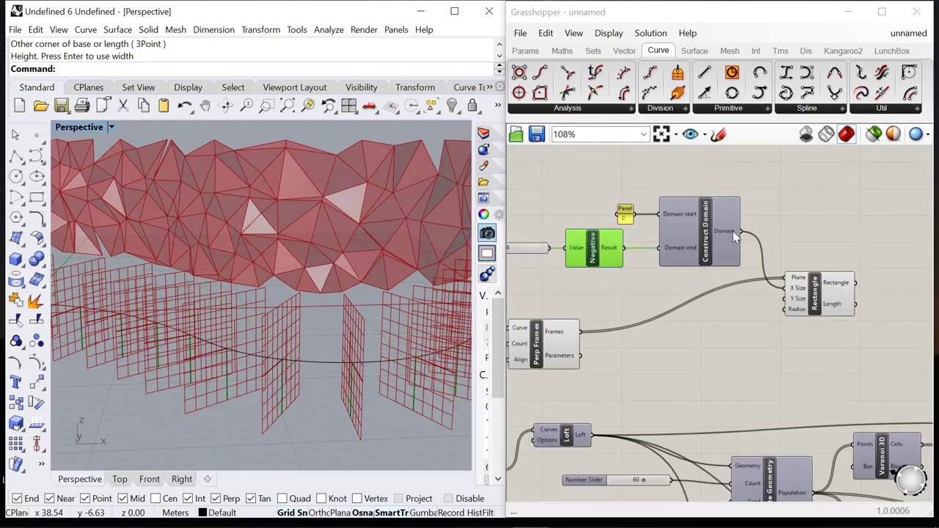
# Step: Duplicate the Construct Domain component below the original and connect the copy's output to Rectangle's Y Size input
pyautogui.click(713, 232)
pyautogui.keyDown('alt'); pyautogui.moveTo(713, 234); pyautogui.dragTo(712, 349); pyautogui.keyUp('alt')
pyautogui.click(782, 330)
pyautogui.scroll(2, 763, 330)
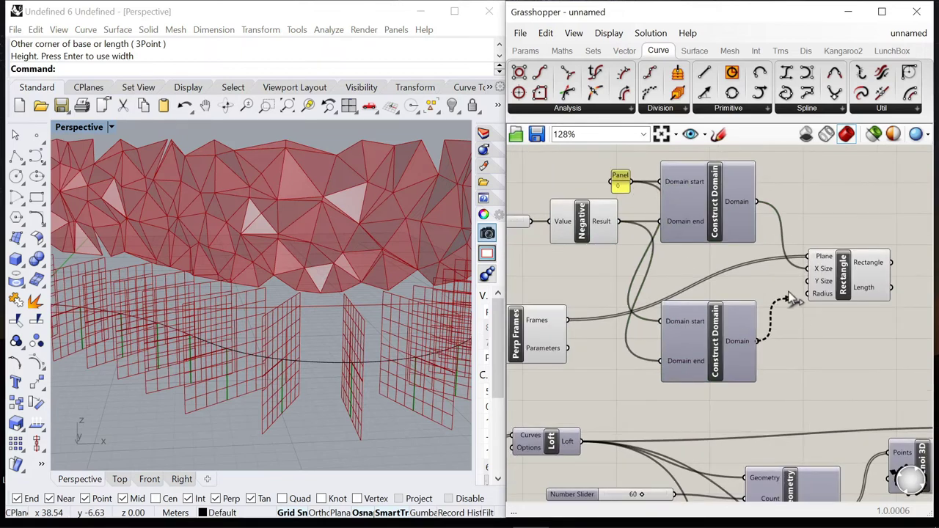
pyautogui.moveTo(791, 298); pyautogui.dragTo(809, 281)
pyautogui.scroll(-2, 803, 309)
# Step: Duplicate the number slider and Negative component, and connect the copied Negative's Result to the lower Construct Domain's Domain end input
pyautogui.click(736, 328)
pyautogui.scroll(-3, 723, 292)
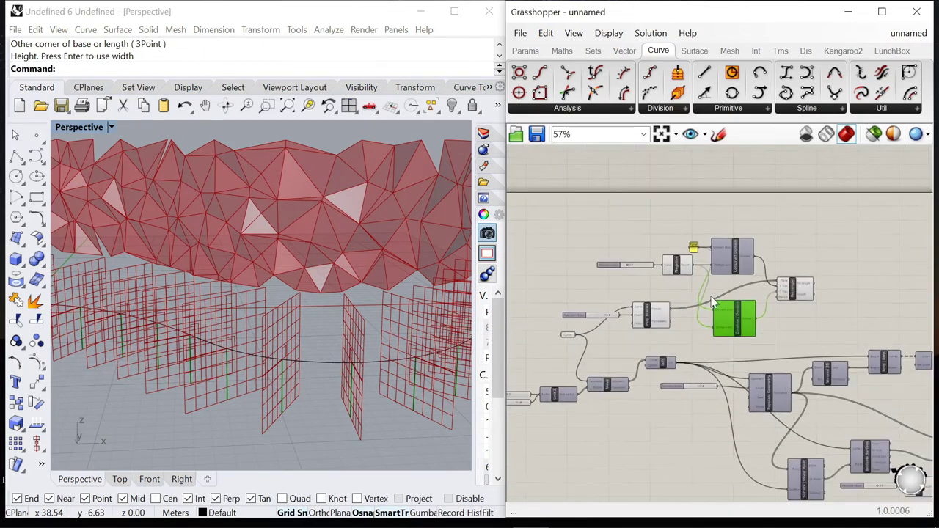
pyautogui.scroll(3, 677, 287)
pyautogui.click(686, 280)
pyautogui.moveTo(589, 243); pyautogui.dragTo(588, 242)
pyautogui.keyDown('alt'); pyautogui.moveTo(684, 253); pyautogui.dragTo(685, 294); pyautogui.keyUp('alt')
pyautogui.scroll(3, 702, 302)
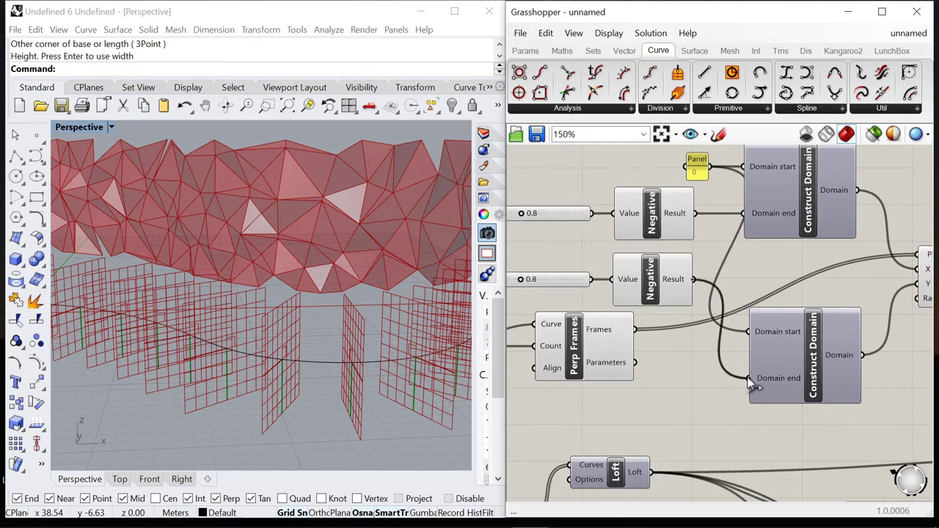
# Step: Raise the maximum of the copied number slider to 20.0 and set its value to 15.0
pyautogui.scroll(2, 543, 281)
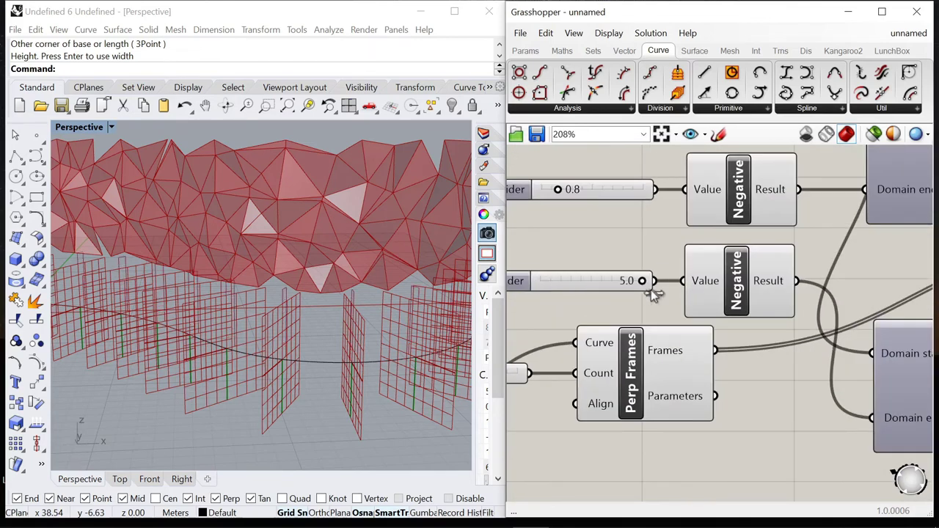
pyautogui.scroll(-4, 700, 284)
pyautogui.scroll(4, 615, 287)
pyautogui.doubleClick(576, 282)
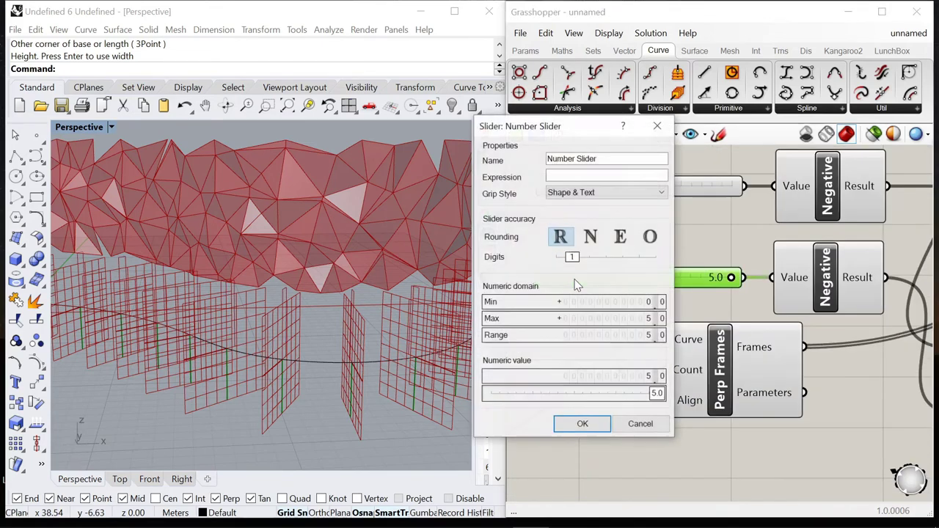
pyautogui.doubleClick(541, 319)
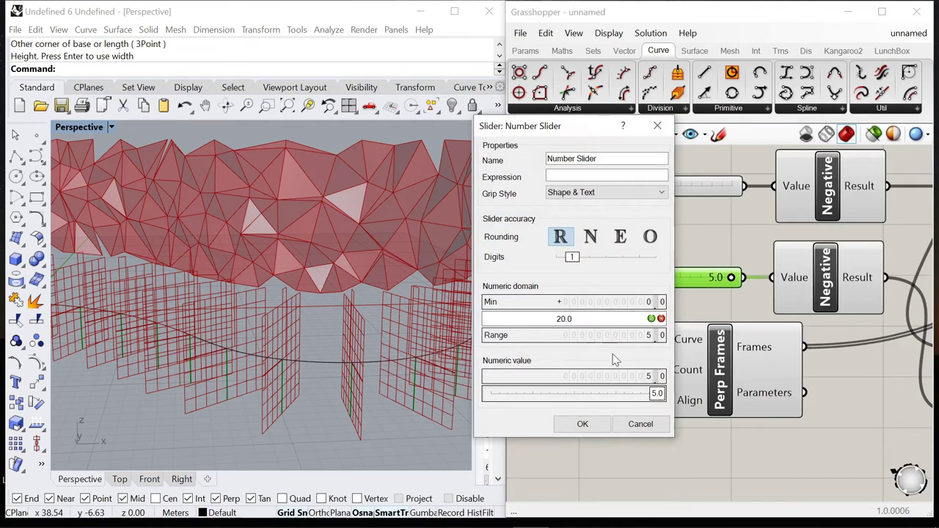
pyautogui.write('20.0')
pyautogui.click(583, 424)
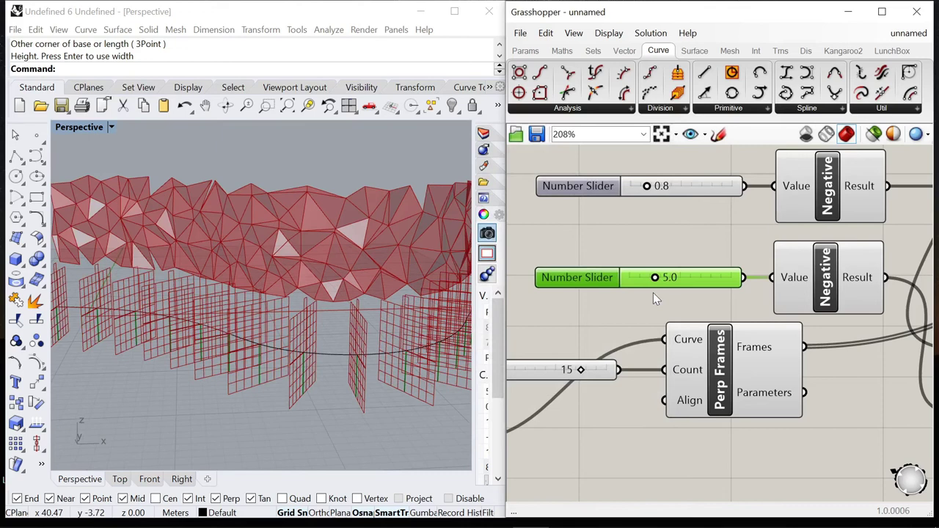
pyautogui.moveTo(663, 279); pyautogui.dragTo(730, 290)
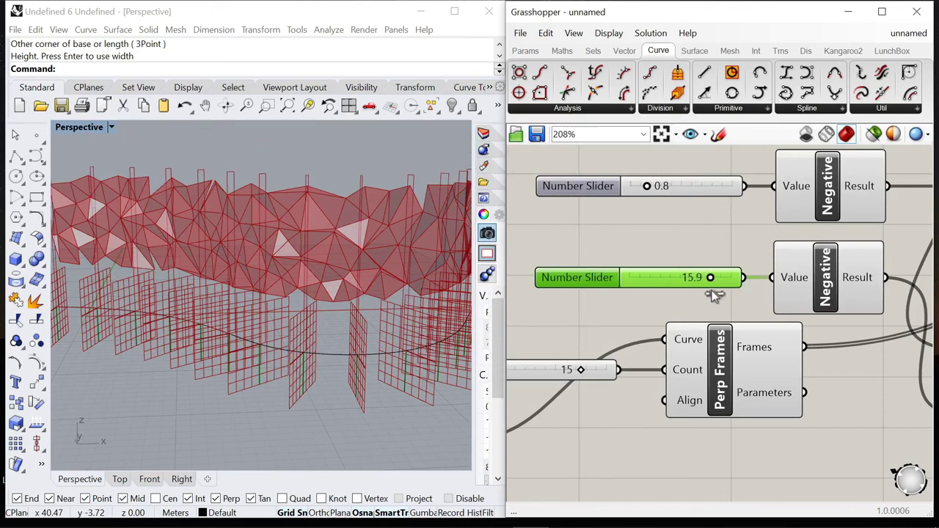
pyautogui.click(654, 307)
pyautogui.click(596, 279)
# Step: Add a Surface parameter and connect Rectangle's Rectangle output to it
pyautogui.moveTo(269, 281); pyautogui.dragTo(646, 268, button='right')
pyautogui.scroll(-5, 624, 280)
pyautogui.scroll(3, 769, 282)
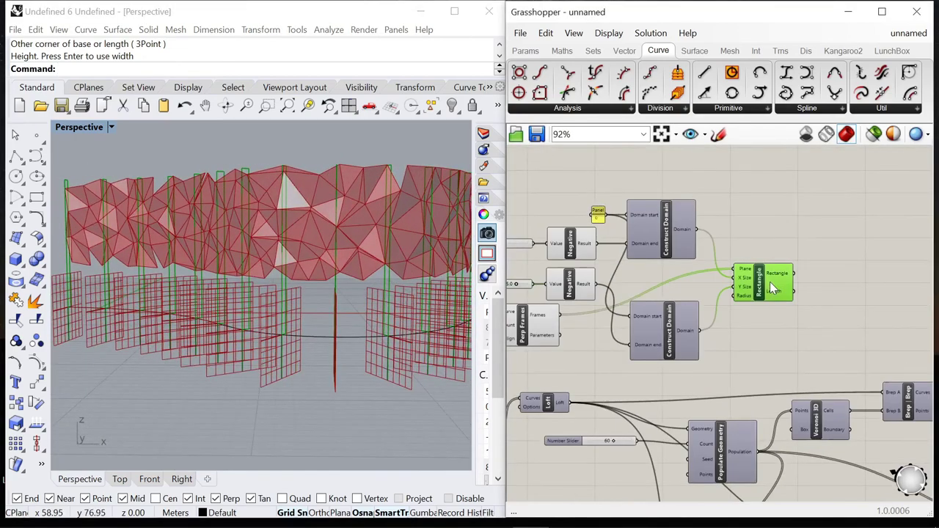
pyautogui.doubleClick(824, 275)
pyautogui.write('surface')
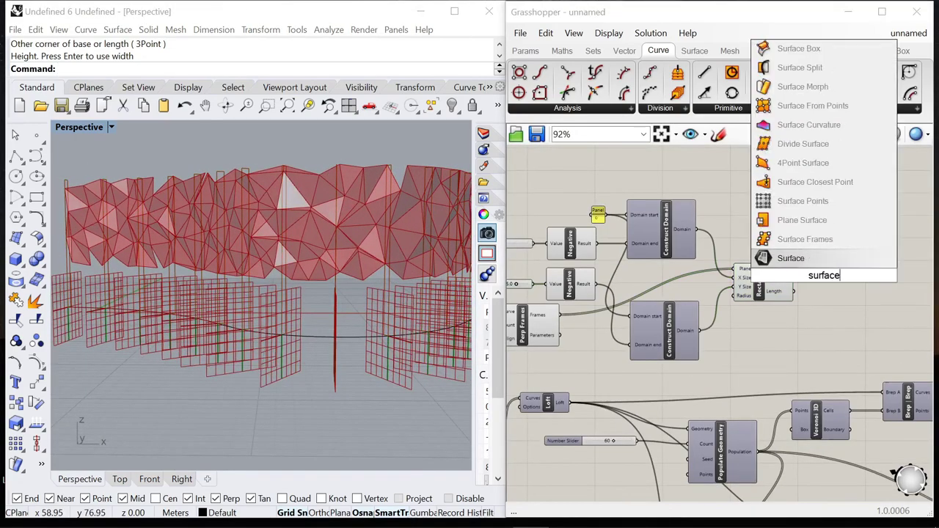
pyautogui.click(810, 263)
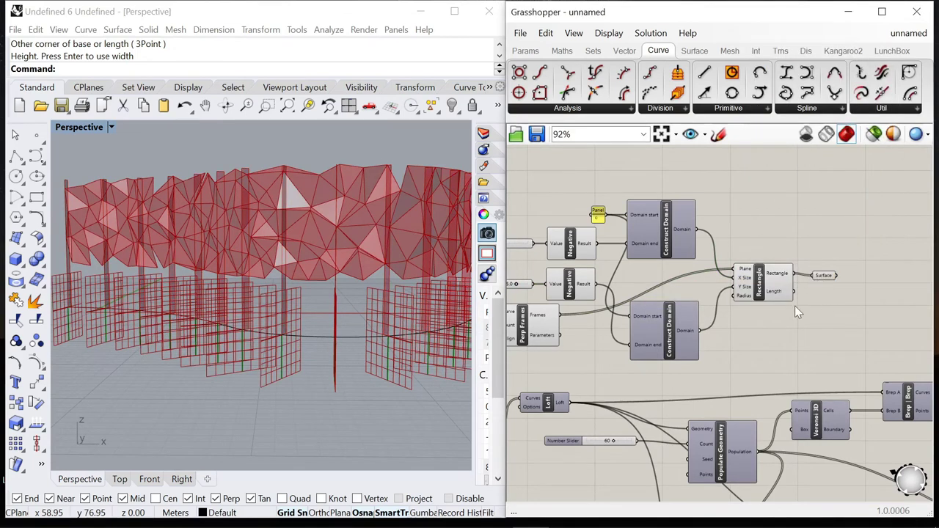
# Step: Turn off the preview of the components that build the supports and of the base Curve parameter
pyautogui.scroll(-3, 767, 279)
pyautogui.moveTo(780, 321); pyautogui.dragTo(532, 219)
pyautogui.rightClick(592, 185)
pyautogui.click(623, 266)
pyautogui.rightClick(535, 322)
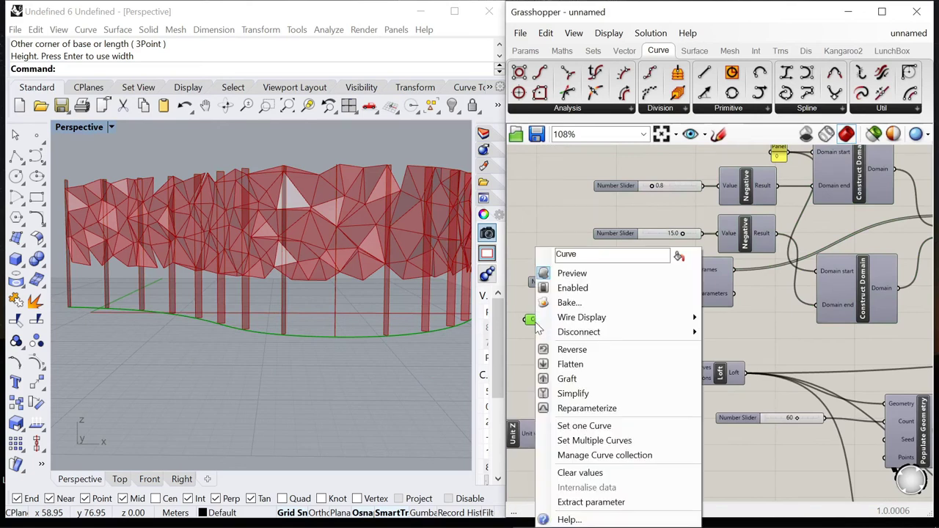
pyautogui.click(526, 365)
pyautogui.rightClick(537, 321)
pyautogui.click(572, 345)
# Step: Delete the original base curve in the Rhino viewport
pyautogui.scroll(-3, 653, 335)
pyautogui.click(350, 337)
pyautogui.press('Delete')
# Step: Bake the vertical supports from the Surface parameter into Rhino
pyautogui.scroll(-3, 689, 236)
pyautogui.scroll(2, 689, 236)
pyautogui.click(622, 218)
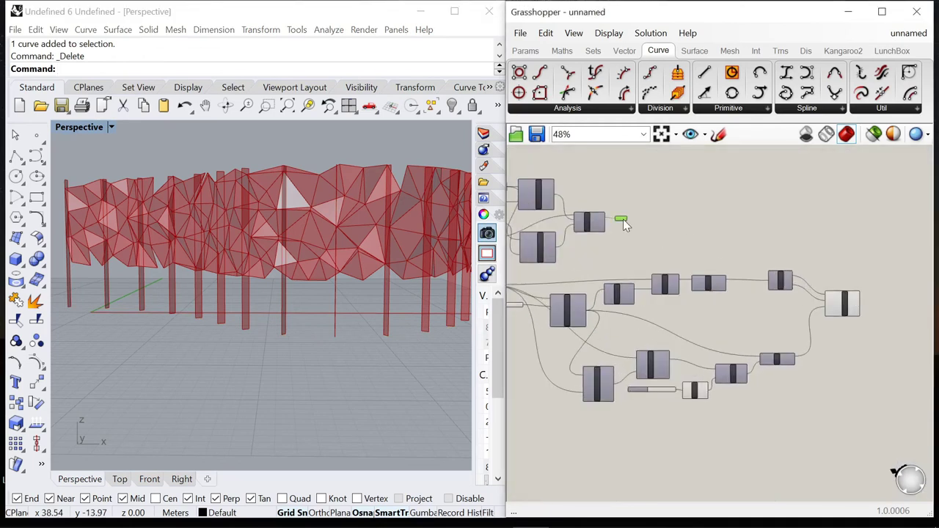
pyautogui.scroll(5, 622, 218)
pyautogui.moveTo(277, 257); pyautogui.dragTo(315, 281, button='right')
pyautogui.scroll(-4, 277, 260)
pyautogui.rightClick(631, 182)
pyautogui.click(664, 250)
# Step: Bake the faceted wall from the 4Point Surface component into Rhino
pyautogui.scroll(-3, 703, 253)
pyautogui.click(862, 320)
pyautogui.scroll(2, 862, 320)
pyautogui.rightClick(816, 208)
pyautogui.click(850, 275)
pyautogui.click(785, 201)
pyautogui.scroll(1, 785, 201)
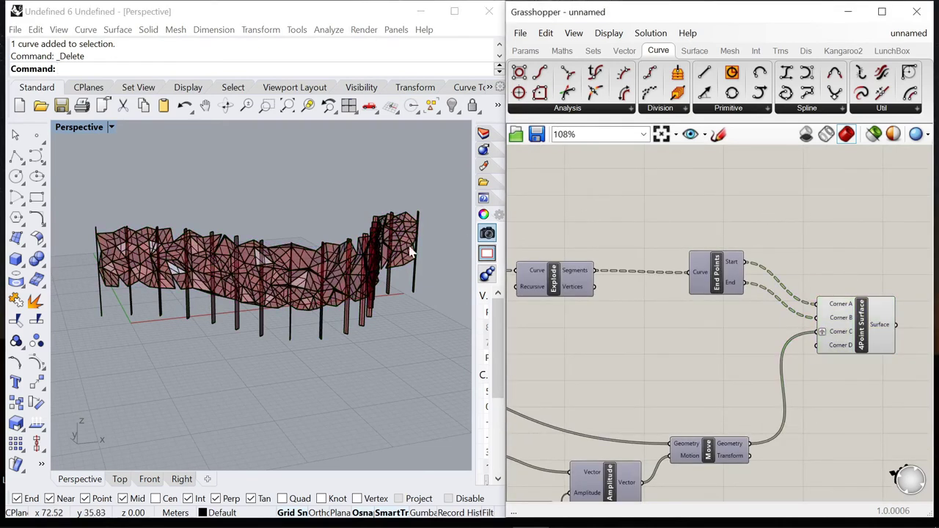
# Step: Turn off the preview of the 4Point Surface component and the Surface parameter
pyautogui.moveTo(411, 251); pyautogui.dragTo(450, 260, button='right')
pyautogui.scroll(-7, 748, 262)
pyautogui.scroll(3, 783, 285)
pyautogui.click(783, 282)
pyautogui.rightClick(776, 195)
pyautogui.click(807, 222)
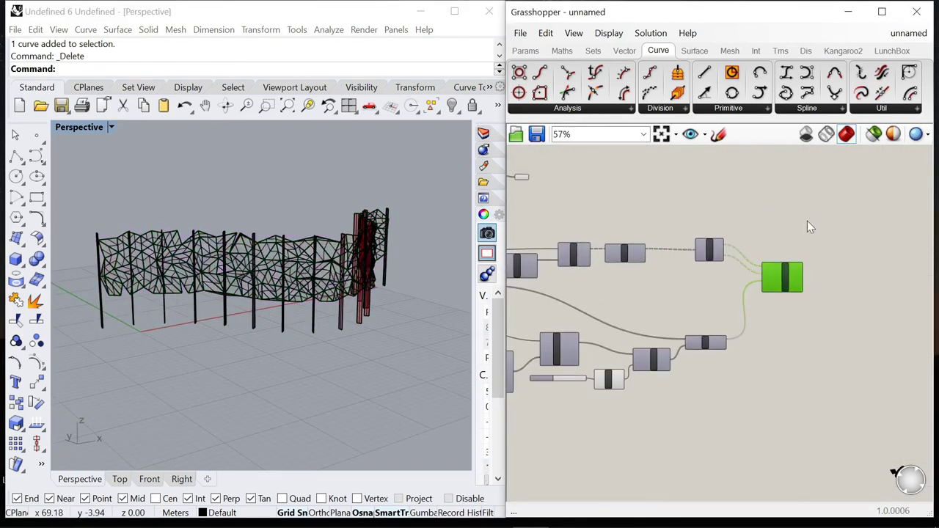
pyautogui.click(807, 221)
pyautogui.scroll(-4, 807, 221)
pyautogui.scroll(4, 646, 196)
pyautogui.click(710, 223)
pyautogui.rightClick(709, 183)
pyautogui.click(743, 208)
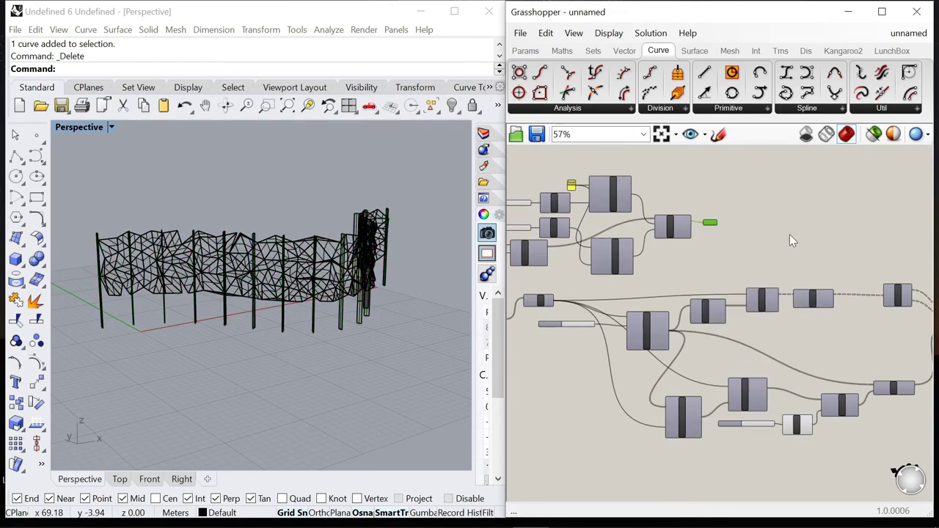
# Step: Switch the Rhino Perspective viewport to Rendered display and orbit around the baked wall and supports
pyautogui.click(62, 30)
pyautogui.click(88, 333)
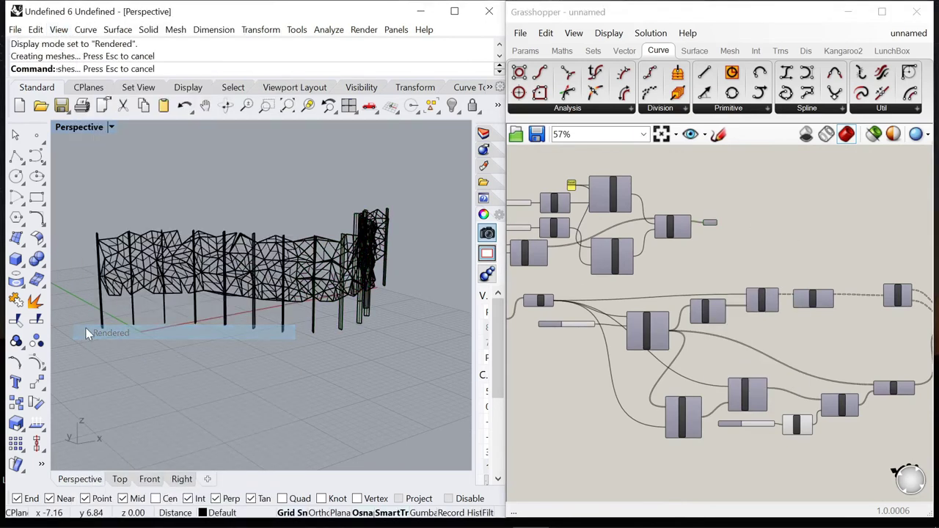
pyautogui.moveTo(142, 254); pyautogui.dragTo(326, 265, button='right')
pyautogui.scroll(6, 343, 255)
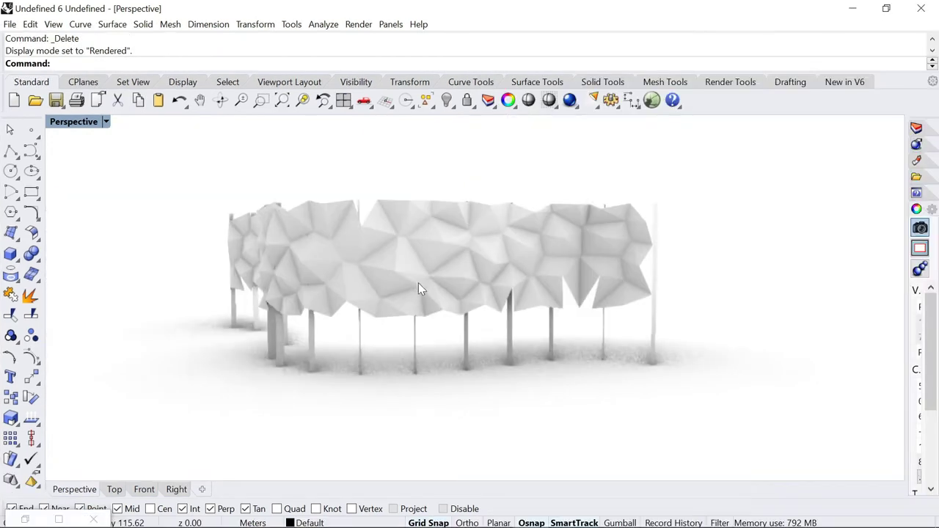
# Step: Switch the Perspective viewport to Wireframe display and select all the vertical support surfaces below the wall
pyautogui.moveTo(419, 287); pyautogui.dragTo(487, 249, button='right')
pyautogui.click(53, 24)
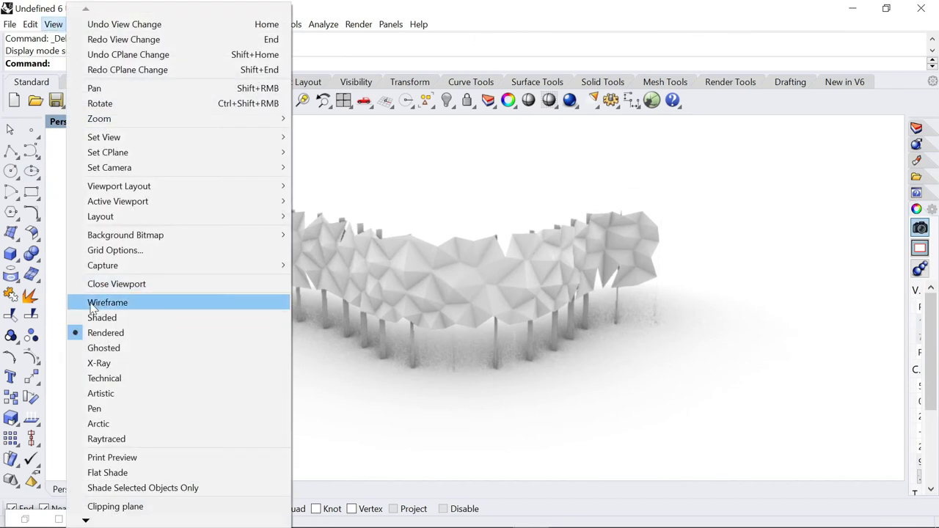
pyautogui.click(103, 301)
pyautogui.moveTo(573, 322); pyautogui.dragTo(540, 315, button='right')
pyautogui.moveTo(617, 317); pyautogui.dragTo(209, 293)
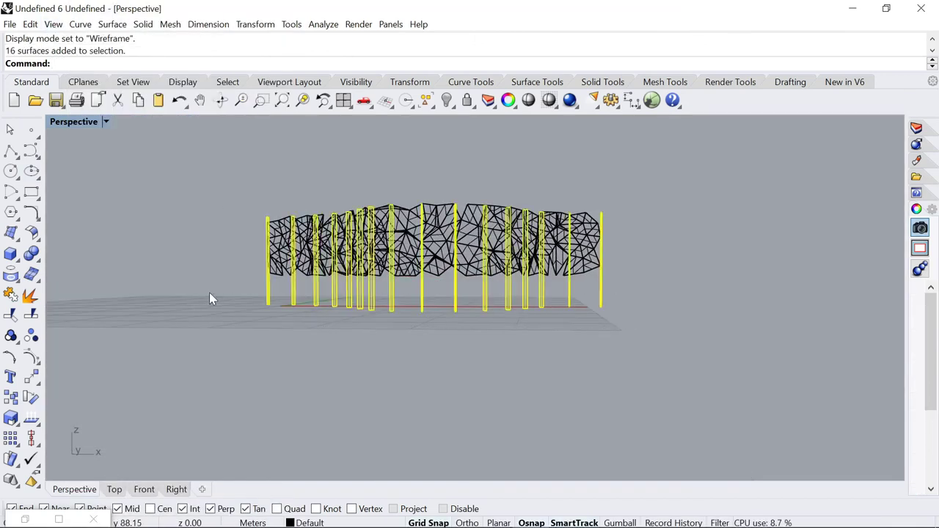
# Step: Offset the selected supports into solids with OffsetSrf, on both sides at a distance of 0.15
pyautogui.write('Offset')
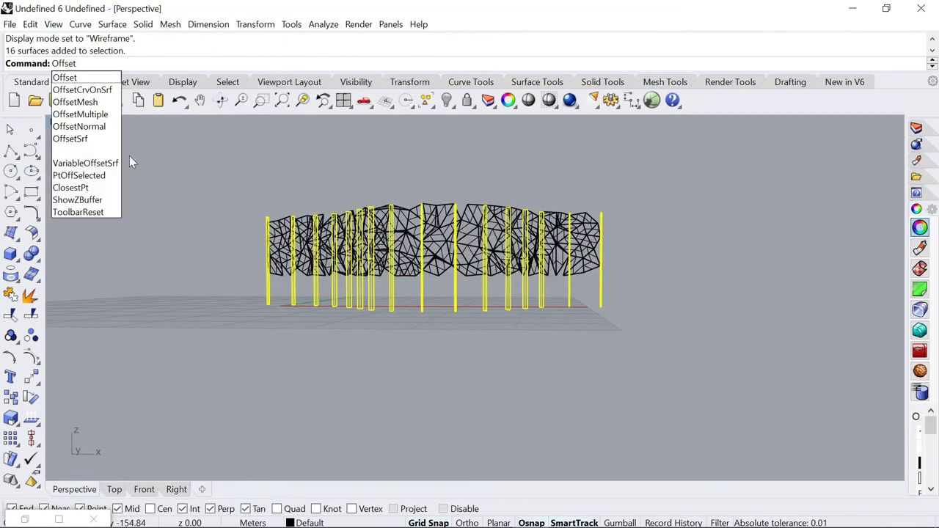
pyautogui.click(87, 140)
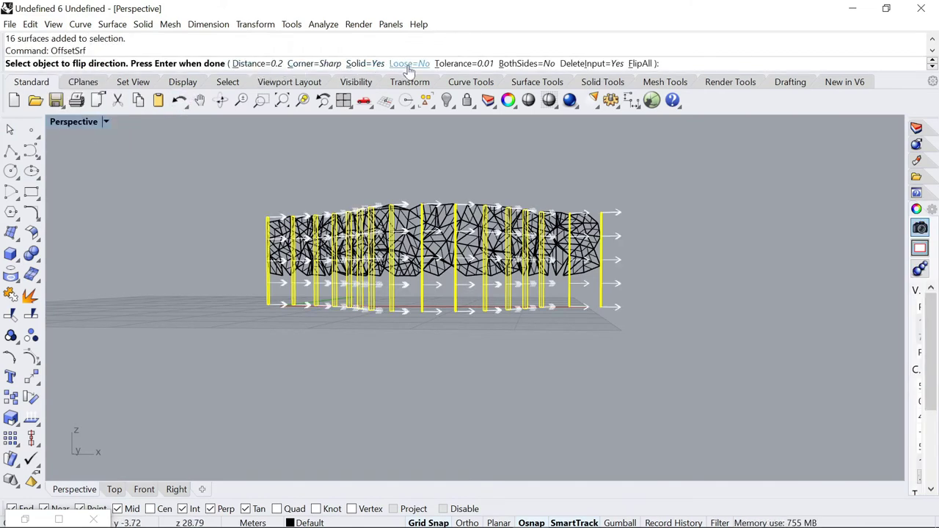
pyautogui.click(526, 64)
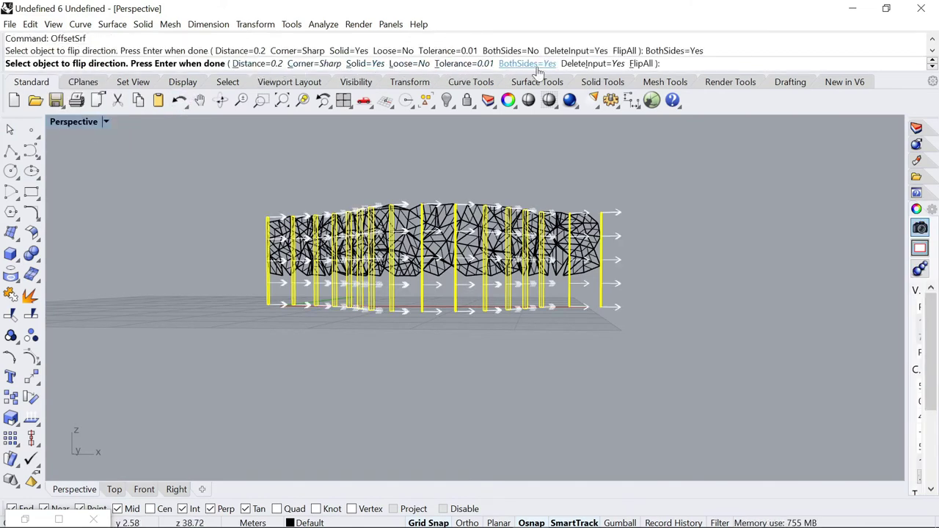
pyautogui.click(276, 65)
pyautogui.write('0.')
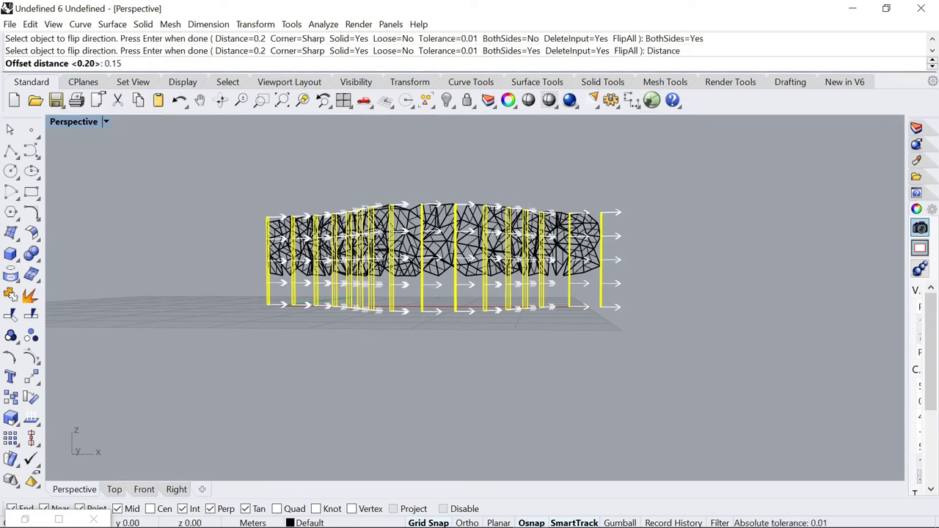
pyautogui.press('Return')
pyautogui.press('Return')
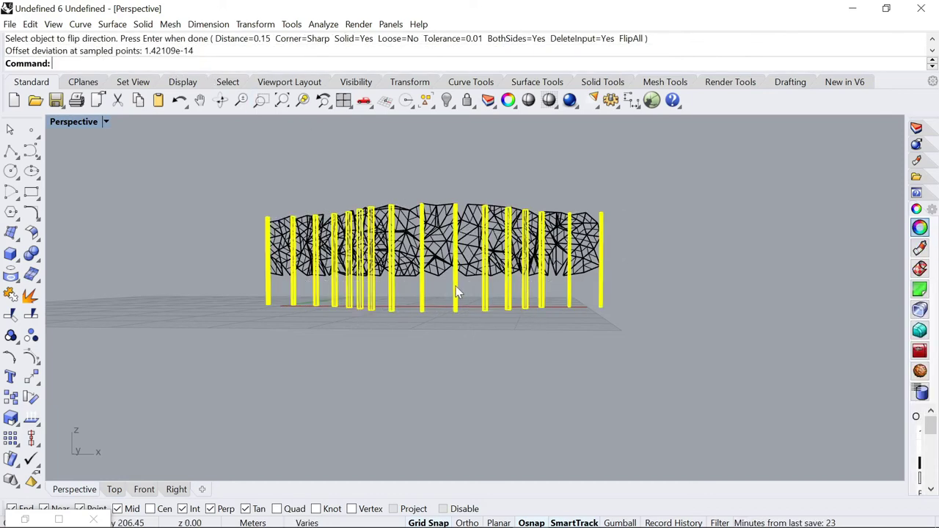
# Step: Deselect the thickened supports, switch the viewport to Rendered display and inspect the wall from several angles
pyautogui.moveTo(428, 322); pyautogui.dragTo(454, 306, button='right')
pyautogui.scroll(4, 412, 340)
pyautogui.click(445, 406)
pyautogui.hotkey('ctrl', 'alt', 'r')
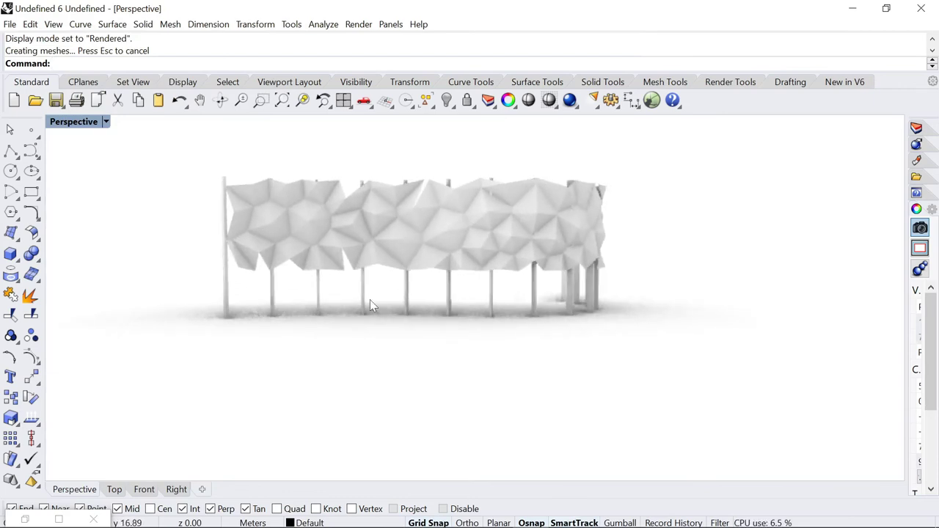
pyautogui.moveTo(513, 267); pyautogui.dragTo(484, 298, button='right')
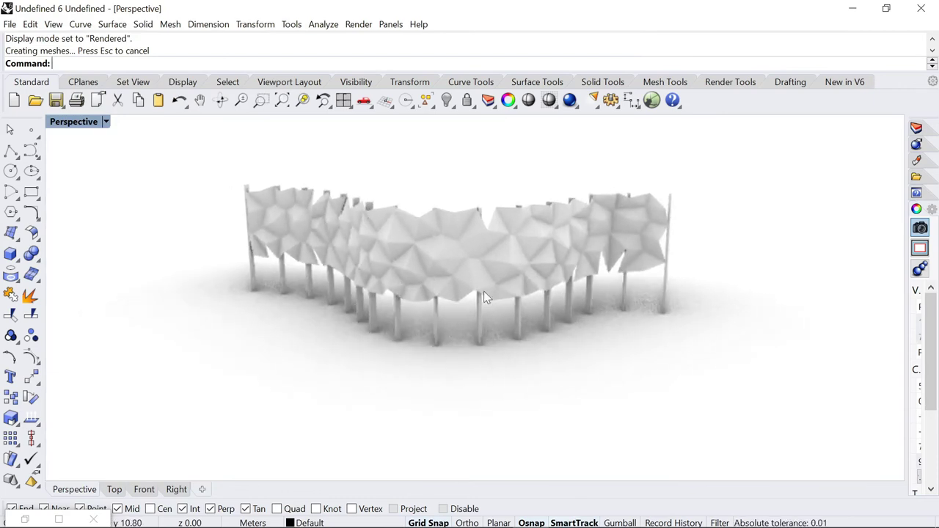
pyautogui.moveTo(619, 284); pyautogui.dragTo(593, 279, button='right')
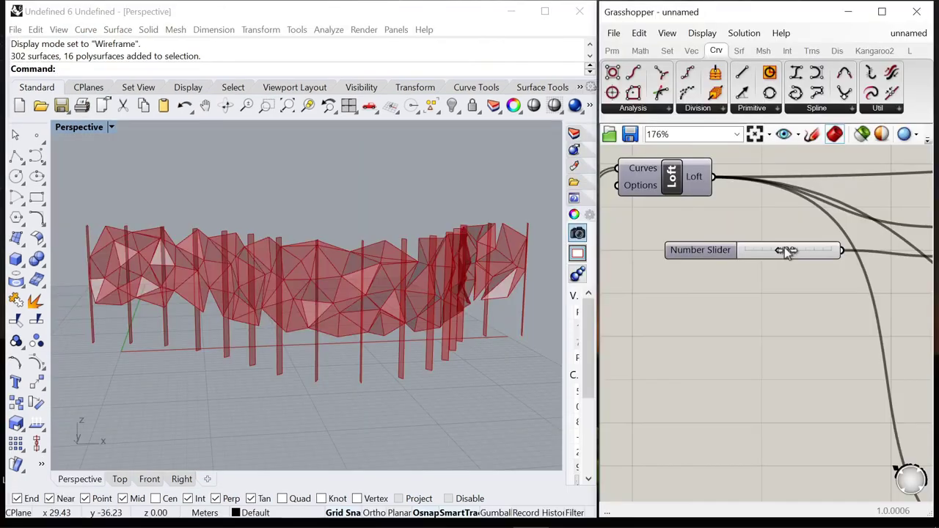
# Step: Set the Grasshopper number slider just below the Loft component to 81 and view the whole denser wall
pyautogui.moveTo(785, 249); pyautogui.dragTo(808, 253)
pyautogui.scroll(-3, 477, 316)
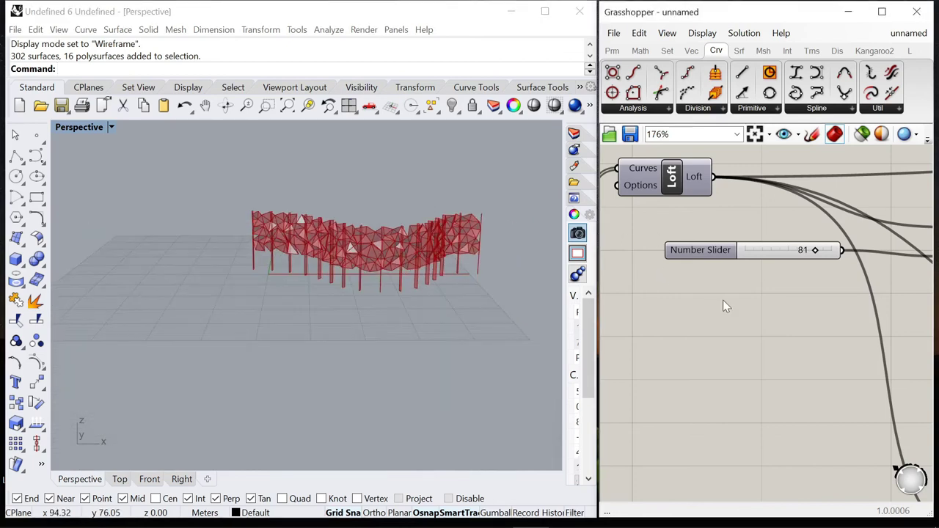
# Step: Vary the slider below the Evaluate Surface component, raising it to its maximum and lowering it again, comparing the wall's facet depth from different angles
pyautogui.scroll(-5, 723, 307)
pyautogui.scroll(8, 734, 280)
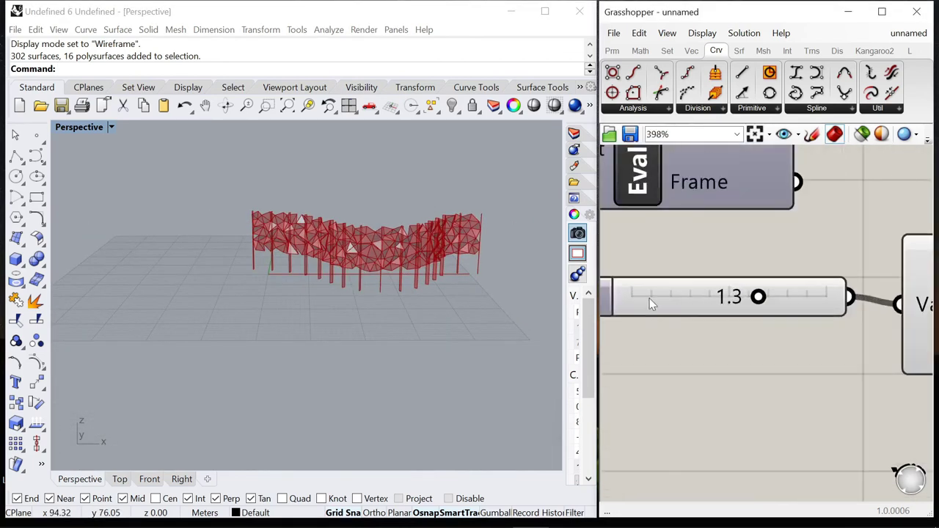
pyautogui.moveTo(408, 242); pyautogui.dragTo(457, 270, button='right')
pyautogui.scroll(6, 433, 235)
pyautogui.scroll(-2, 434, 267)
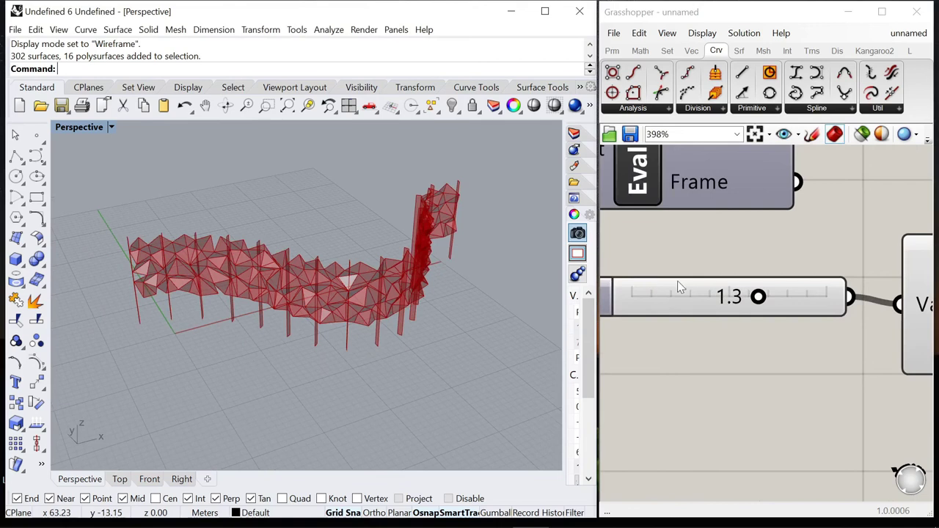
pyautogui.moveTo(763, 301); pyautogui.dragTo(824, 303)
pyautogui.moveTo(411, 294); pyautogui.dragTo(530, 353, button='right')
pyautogui.moveTo(829, 301); pyautogui.dragTo(758, 301)
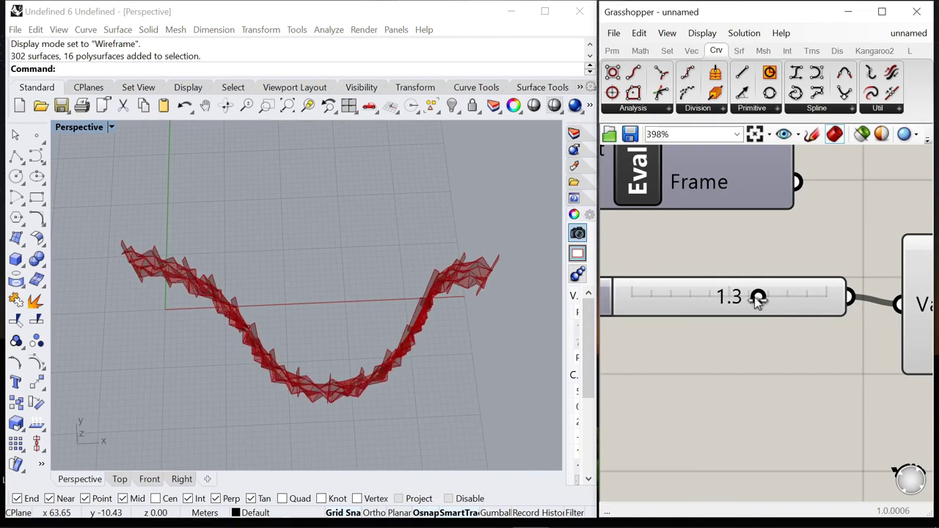
pyautogui.moveTo(410, 343); pyautogui.dragTo(309, 224, button='right')
pyautogui.moveTo(708, 299)
pyautogui.mouseDown()
pyautogui.moveTo(760, 299)
pyautogui.moveTo(723, 299)
pyautogui.mouseUp()
# Step: Set the Count slider of the Perp Frames component to 18 to add more vertical supports along the curve
pyautogui.scroll(-10, 817, 302)
pyautogui.scroll(-4, 815, 230)
pyautogui.scroll(4, 770, 201)
pyautogui.scroll(-3, 778, 224)
pyautogui.scroll(9, 715, 238)
pyautogui.scroll(1, 695, 248)
pyautogui.scroll(-4, 768, 299)
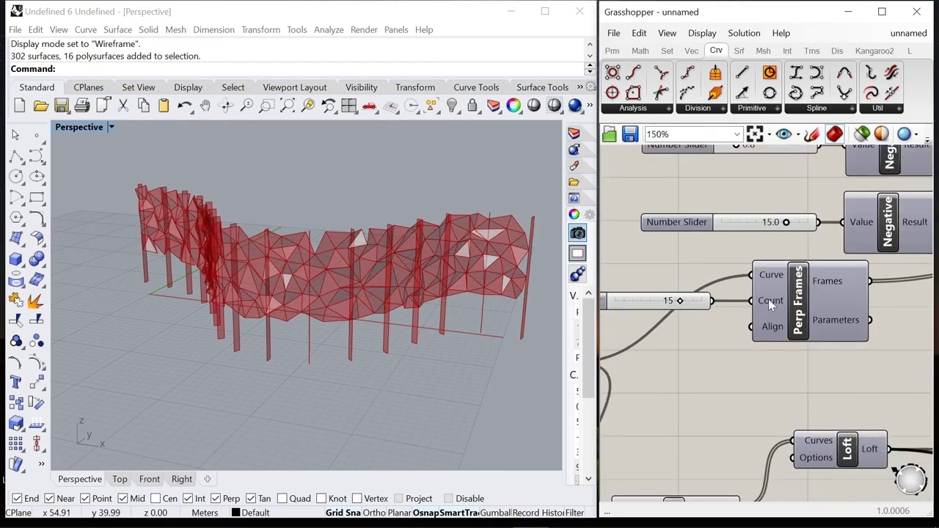
pyautogui.scroll(2, 750, 298)
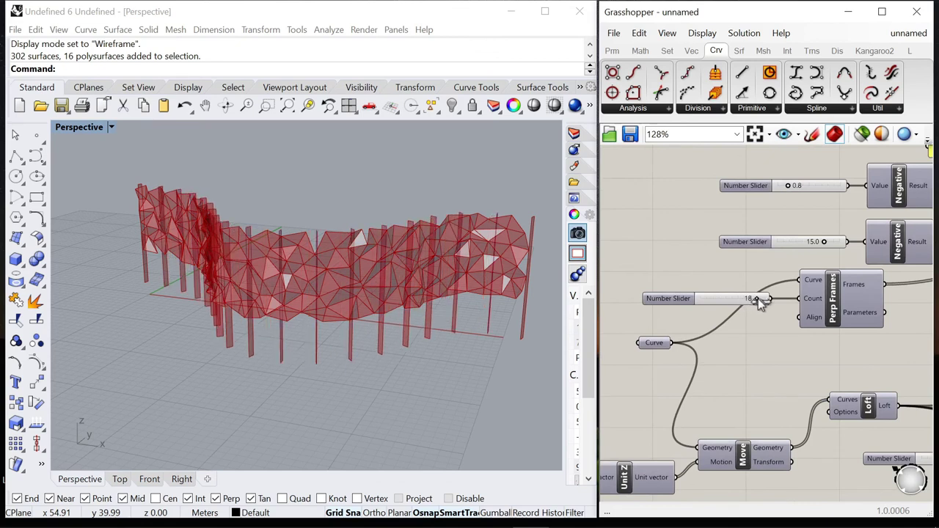